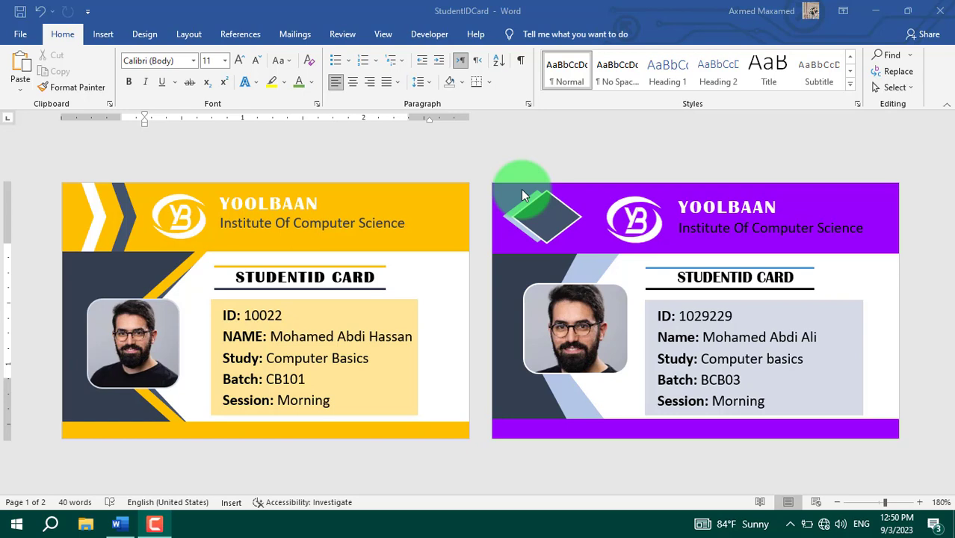
# Step: Start a new blank Word document, Document2, with Ctrl+N
pyautogui.hotkey('ctrl', 'n')
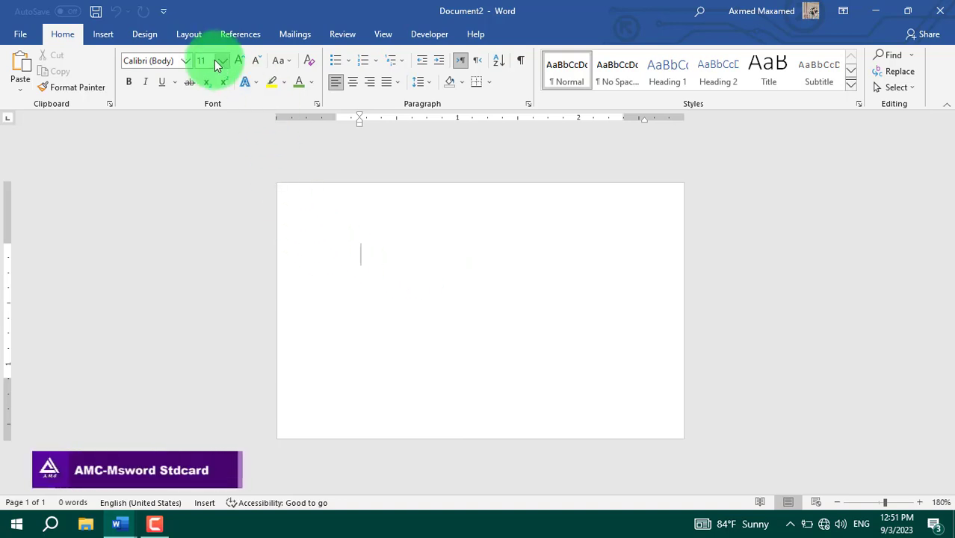
# Step: Set a custom paper size of 3.38" wide by 2.13" high through More Paper Sizes
pyautogui.click(190, 39)
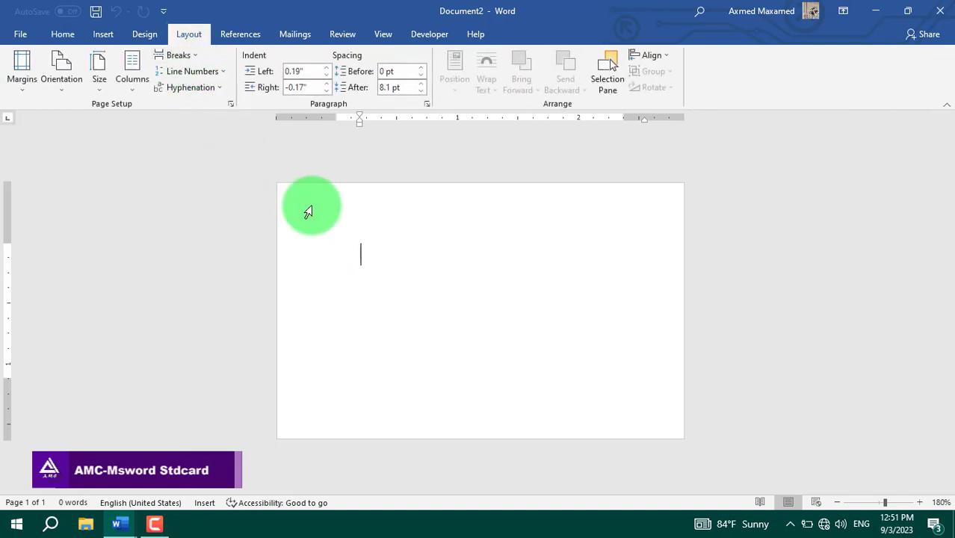
pyautogui.click(108, 83)
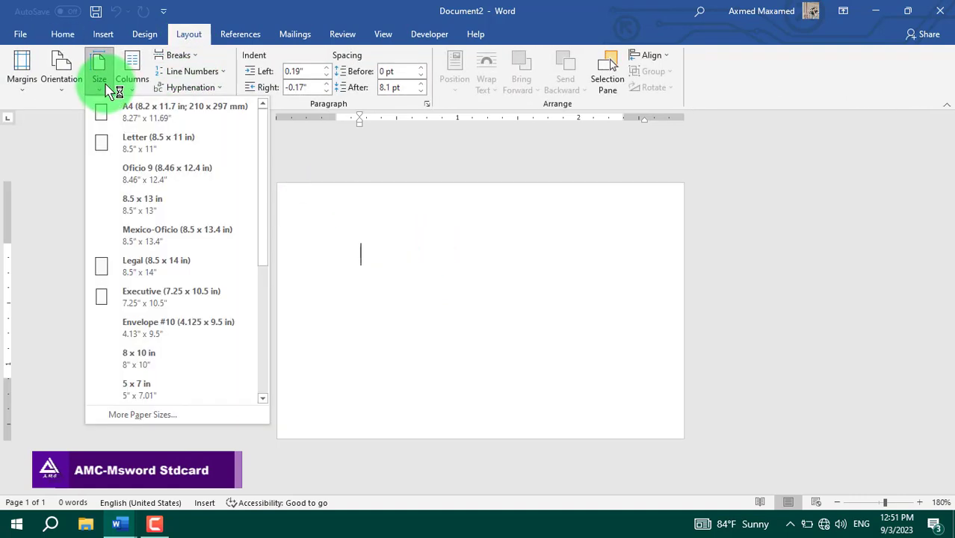
pyautogui.click(193, 418)
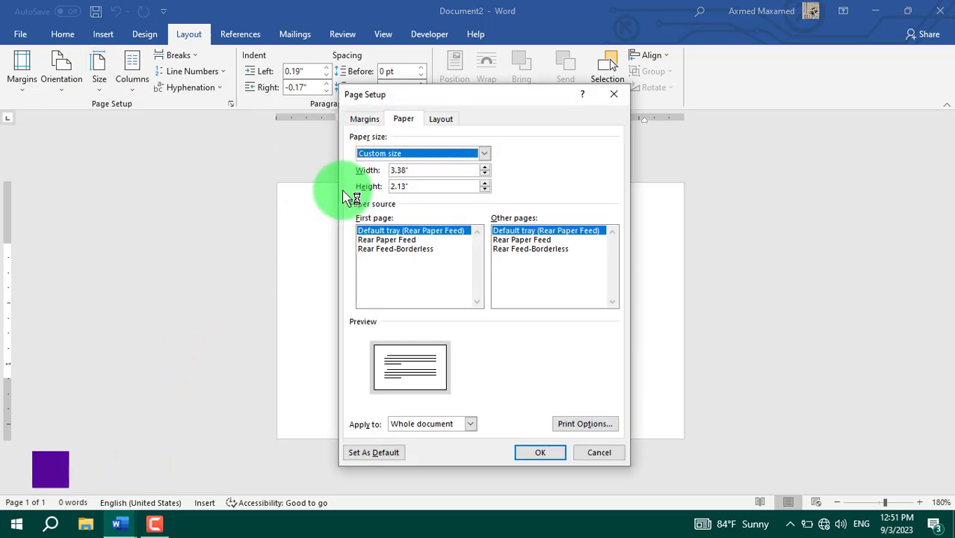
pyautogui.moveTo(428, 103); pyautogui.dragTo(492, 124)
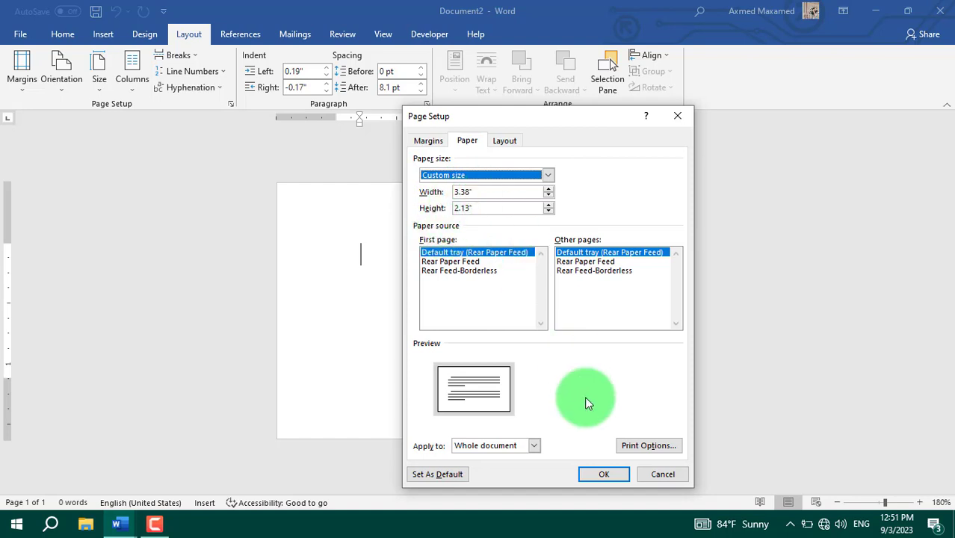
pyautogui.click(605, 474)
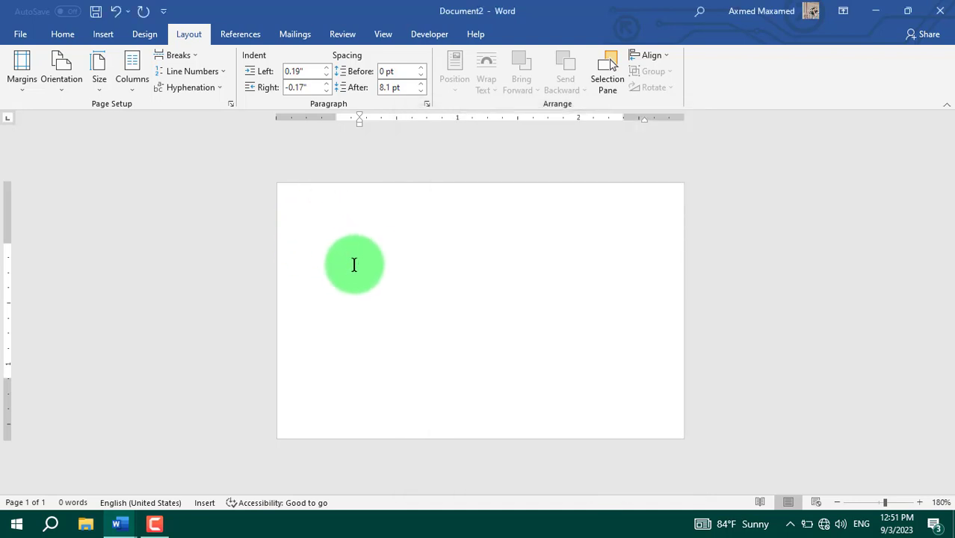
pyautogui.click(102, 33)
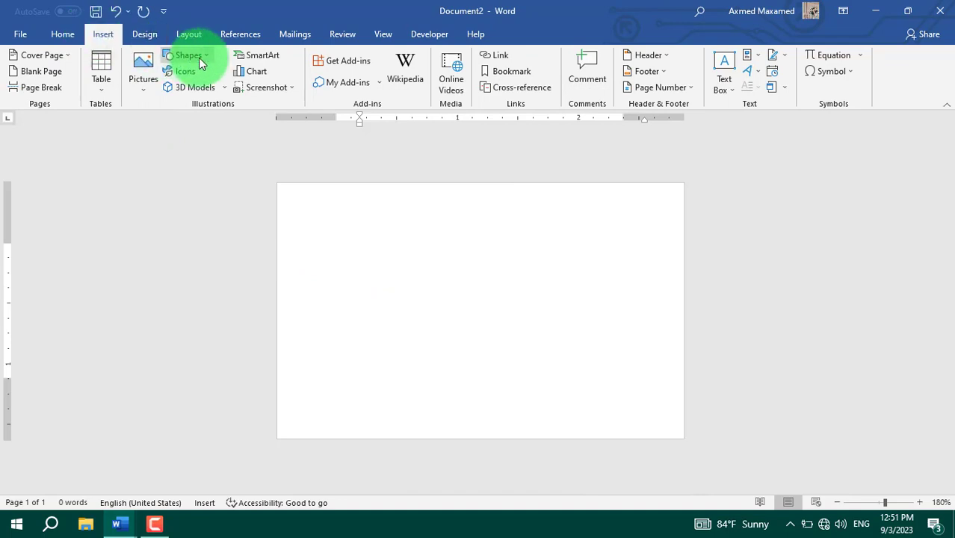
# Step: Draw a rectangle across the top of the card, widened to the full page width
pyautogui.click(192, 56)
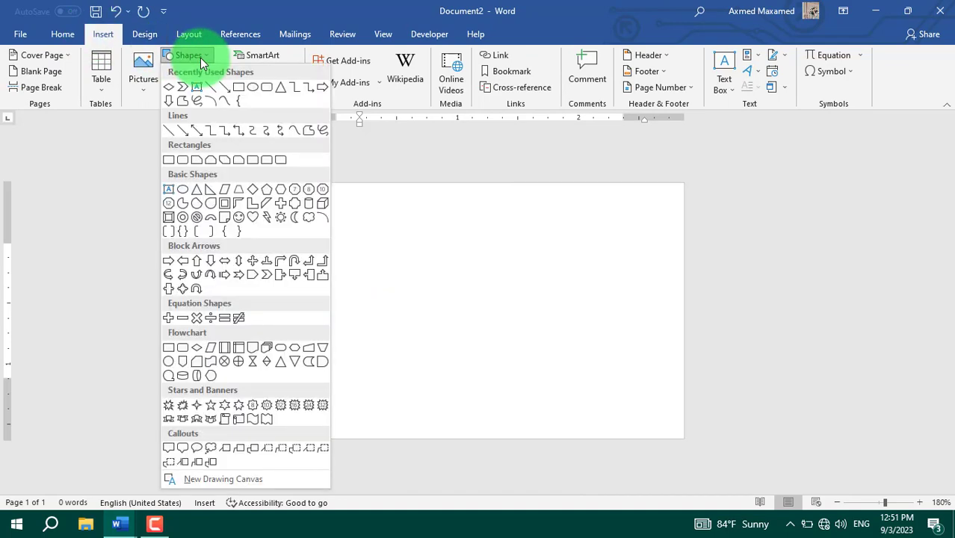
pyautogui.click(237, 88)
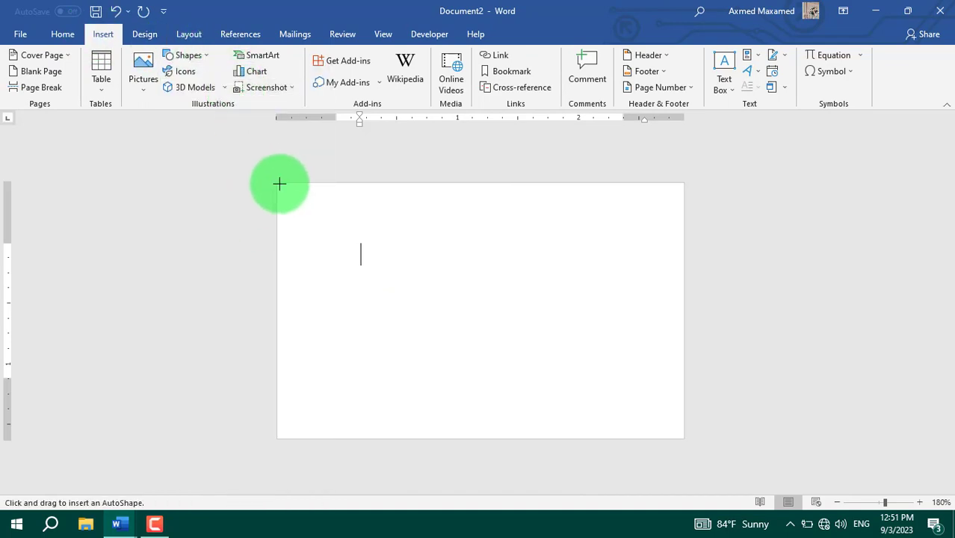
pyautogui.moveTo(279, 184); pyautogui.dragTo(682, 249)
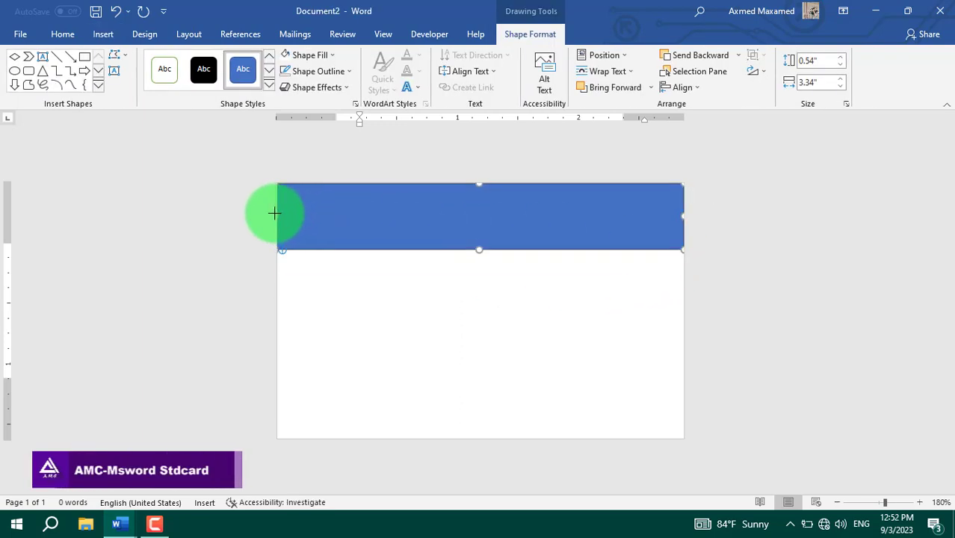
pyautogui.moveTo(275, 213); pyautogui.dragTo(277, 215)
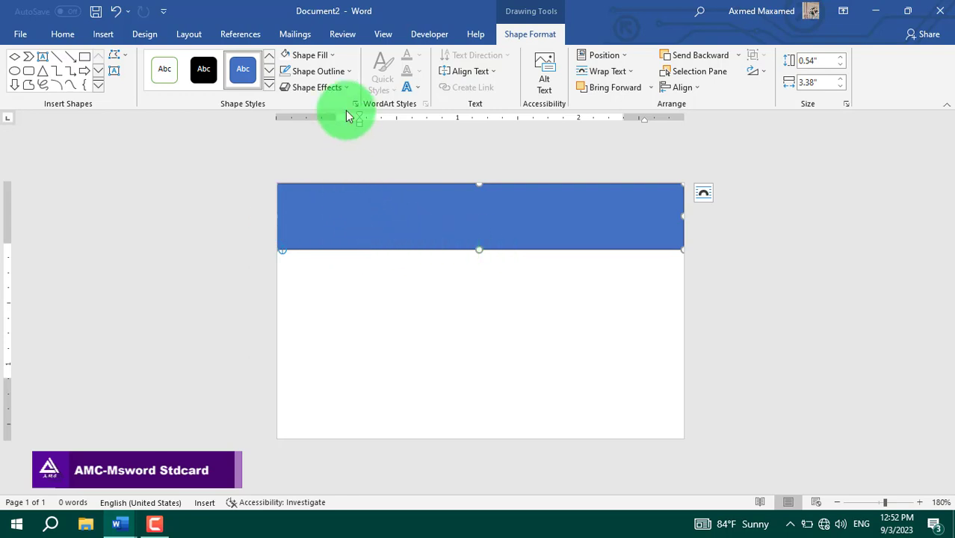
# Step: Fill the rectangle gold with no outline and align it to the page's top edge
pyautogui.click(324, 56)
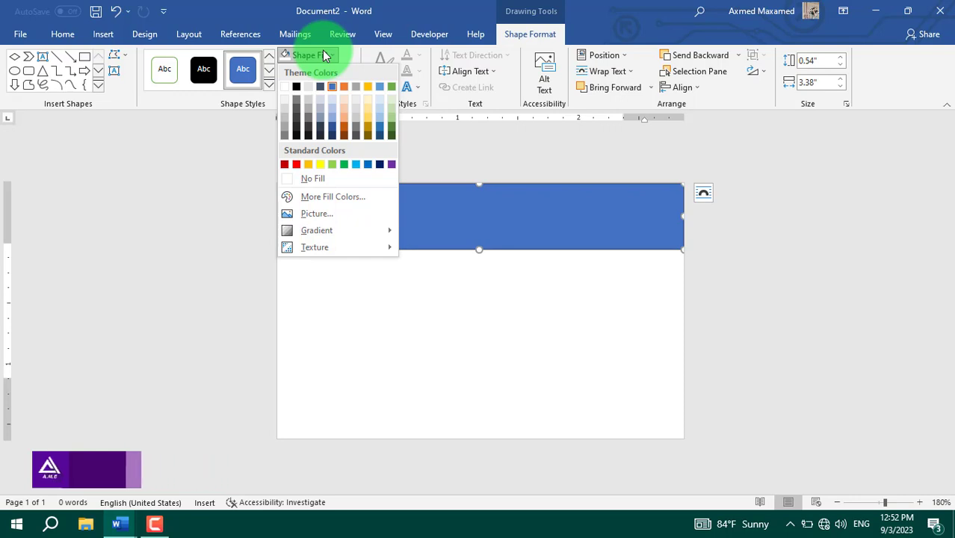
pyautogui.click(367, 87)
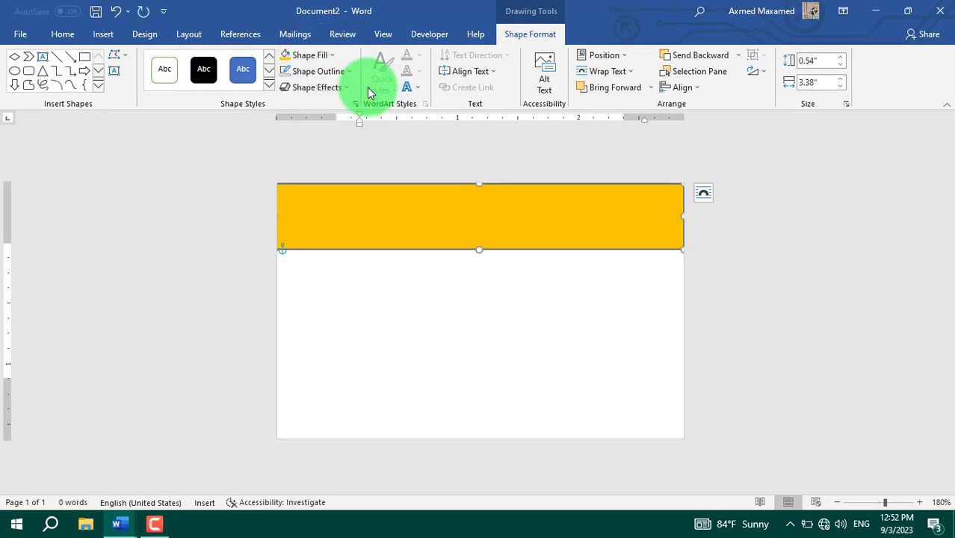
pyautogui.click(318, 71)
pyautogui.click(333, 196)
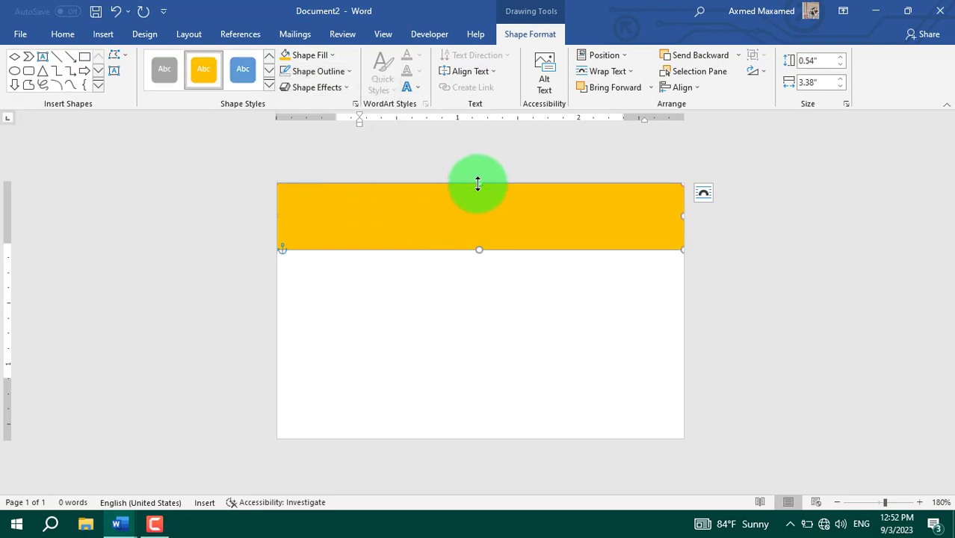
pyautogui.moveTo(477, 197); pyautogui.dragTo(457, 209)
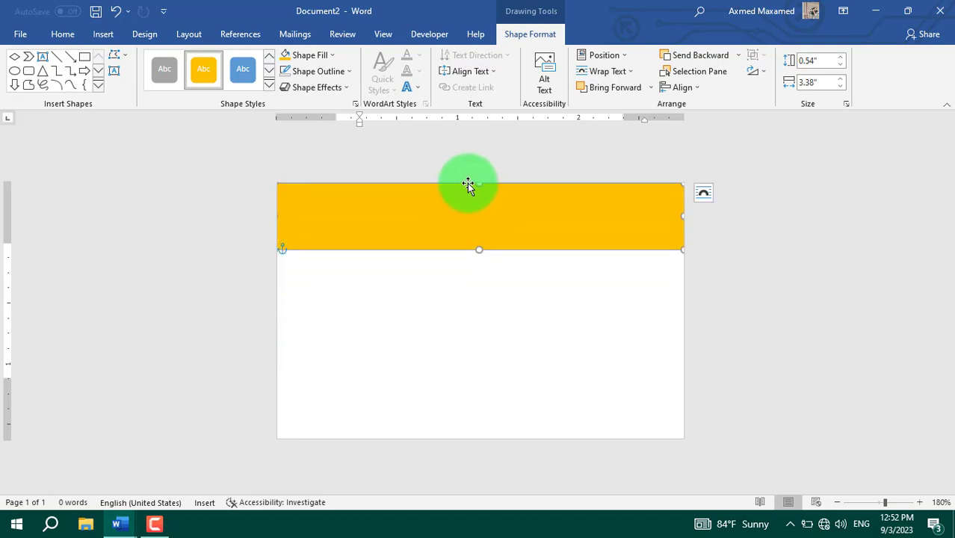
pyautogui.click(363, 292)
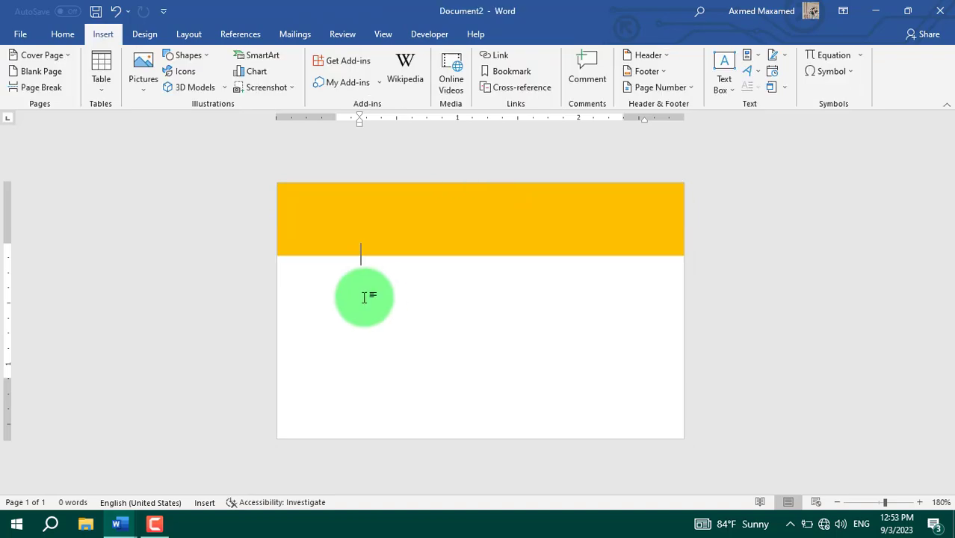
# Step: Draw a Flowchart: Decision diamond below the header band and stretch it taller
pyautogui.click(187, 55)
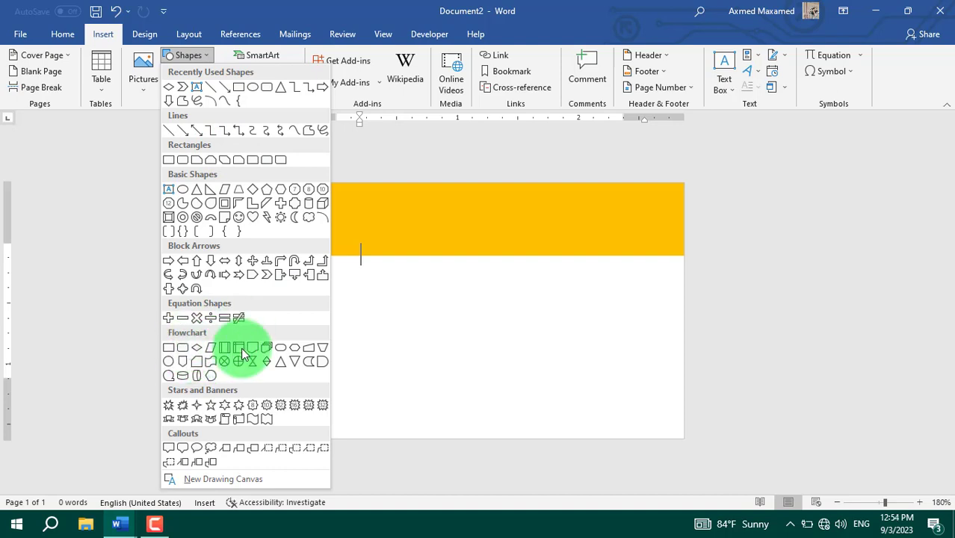
pyautogui.click(198, 349)
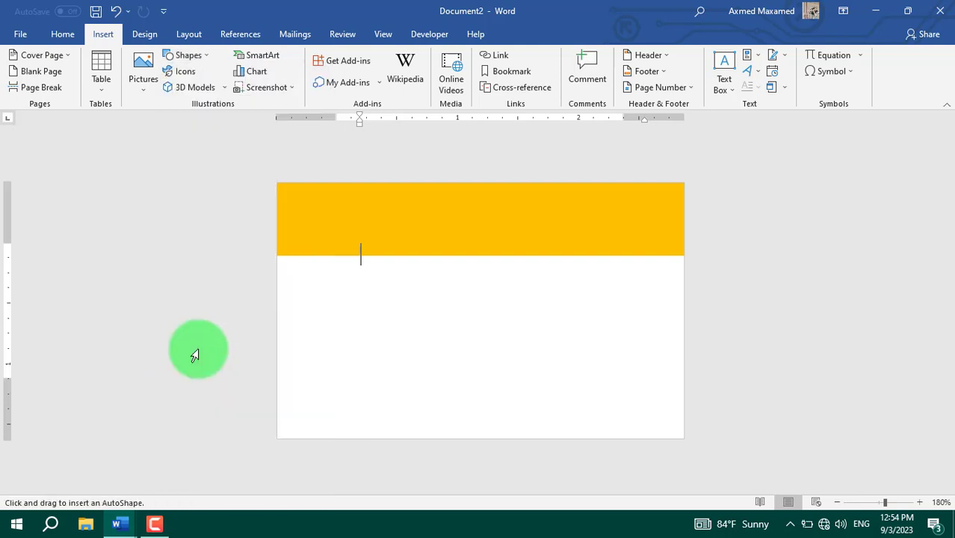
pyautogui.moveTo(370, 286); pyautogui.dragTo(533, 415)
pyautogui.moveTo(452, 285); pyautogui.dragTo(453, 255)
pyautogui.moveTo(451, 415); pyautogui.dragTo(457, 440)
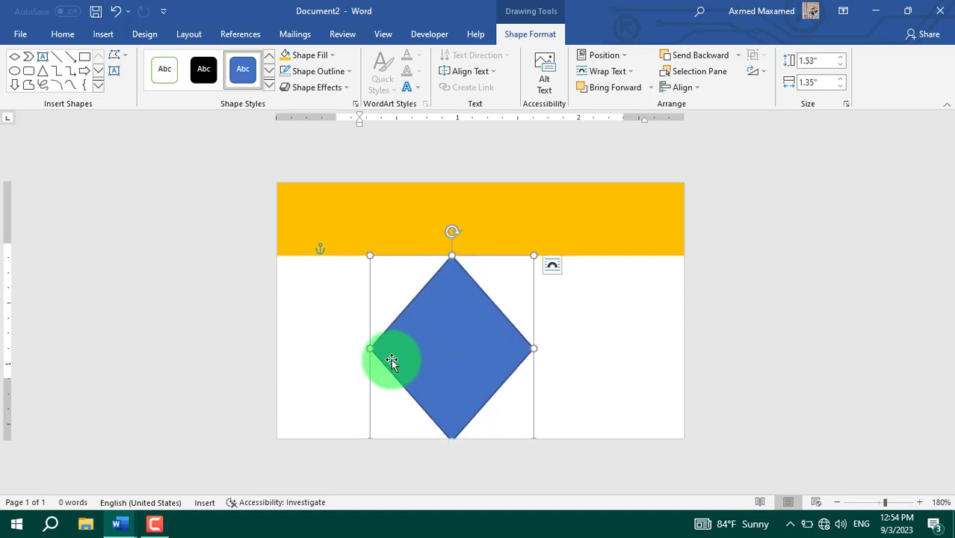
# Step: Give the diamond no outline and a gold fill, then Ctrl-drag an overlapping copy to its right
pyautogui.click(350, 72)
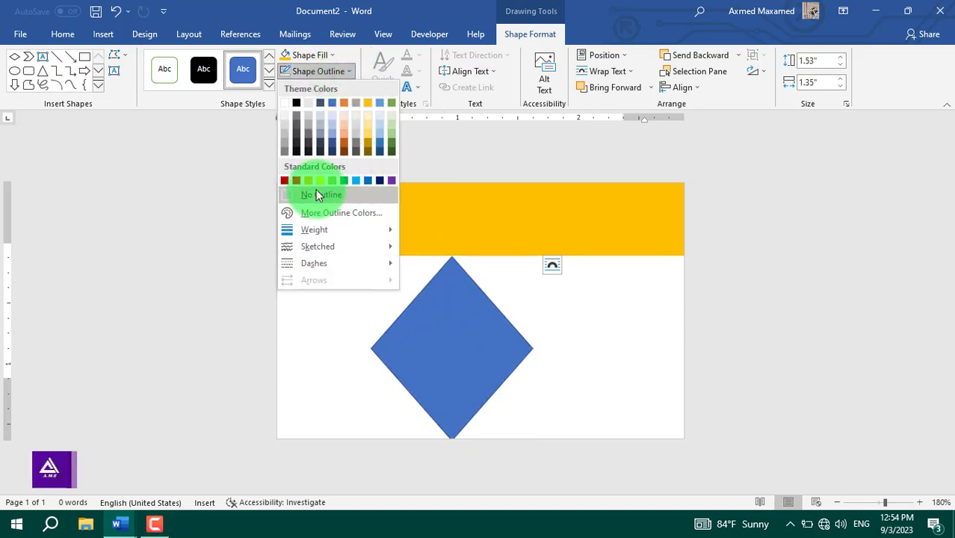
pyautogui.click(315, 189)
pyautogui.click(323, 55)
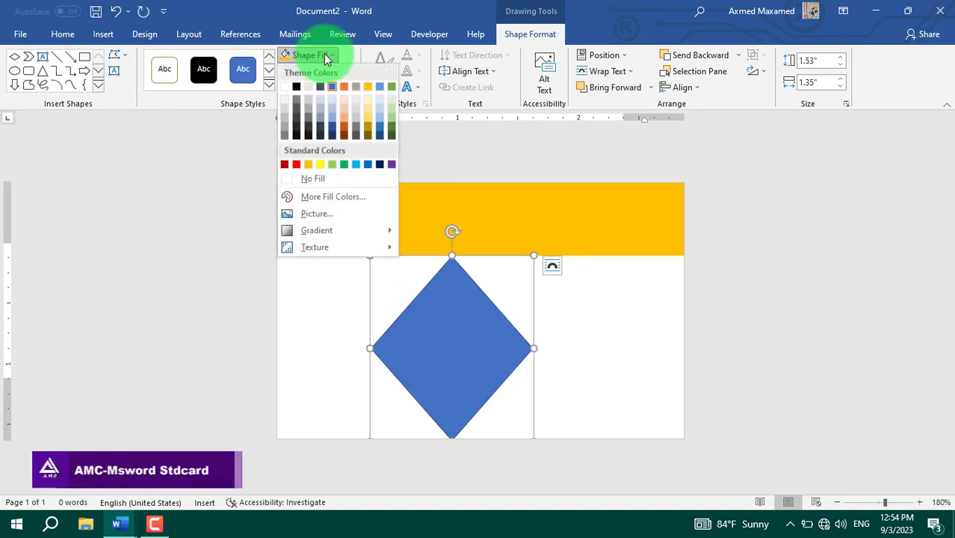
pyautogui.click(369, 86)
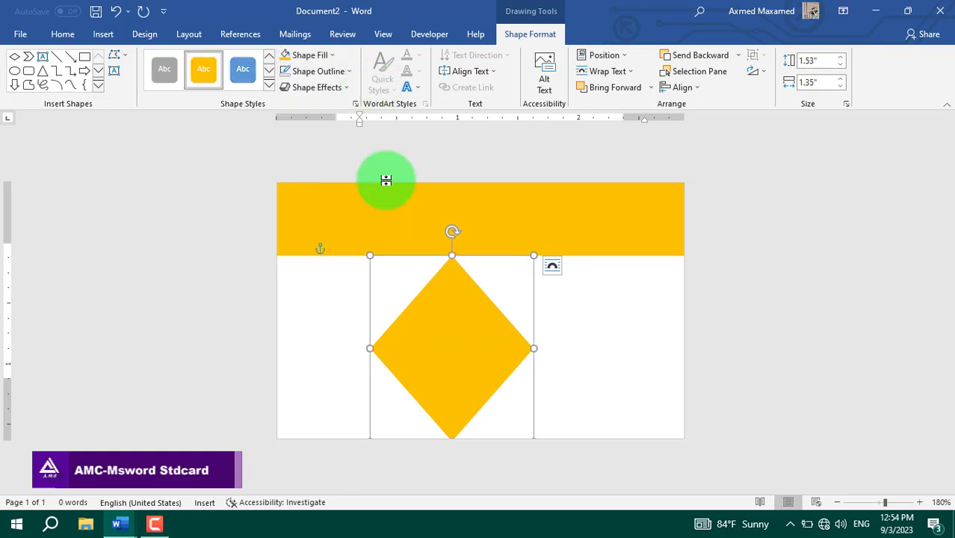
pyautogui.moveTo(478, 362); pyautogui.dragTo(463, 360)
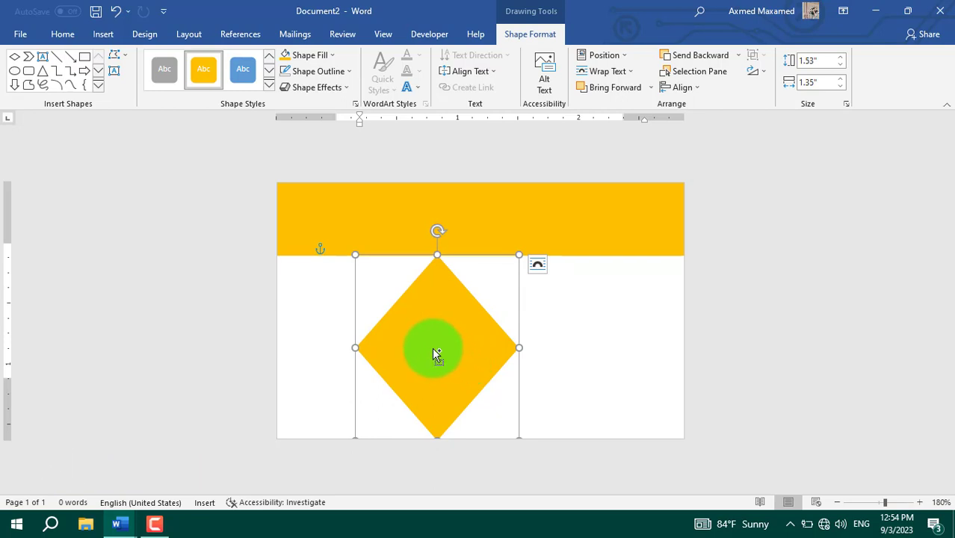
pyautogui.moveTo(434, 354); pyautogui.dragTo(516, 357)
pyautogui.click(516, 357)
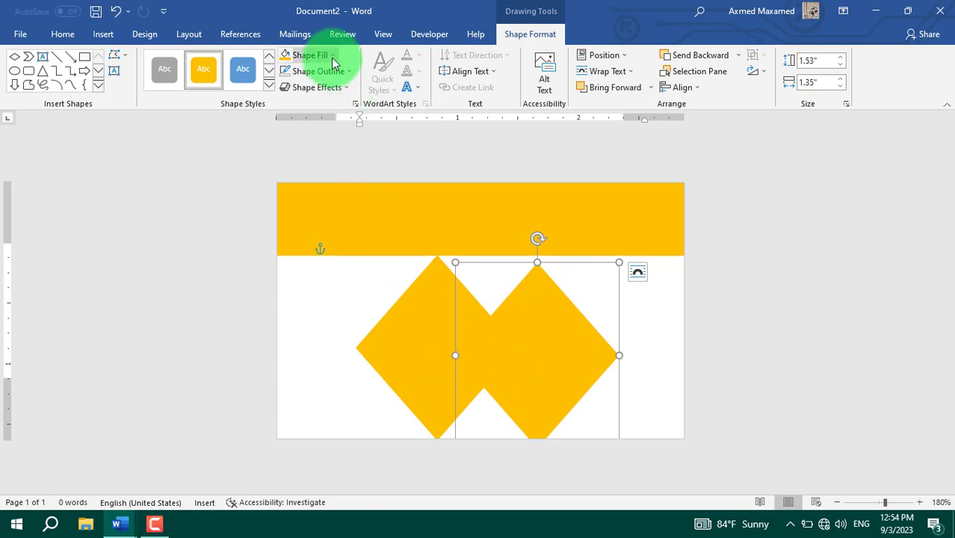
pyautogui.click(103, 35)
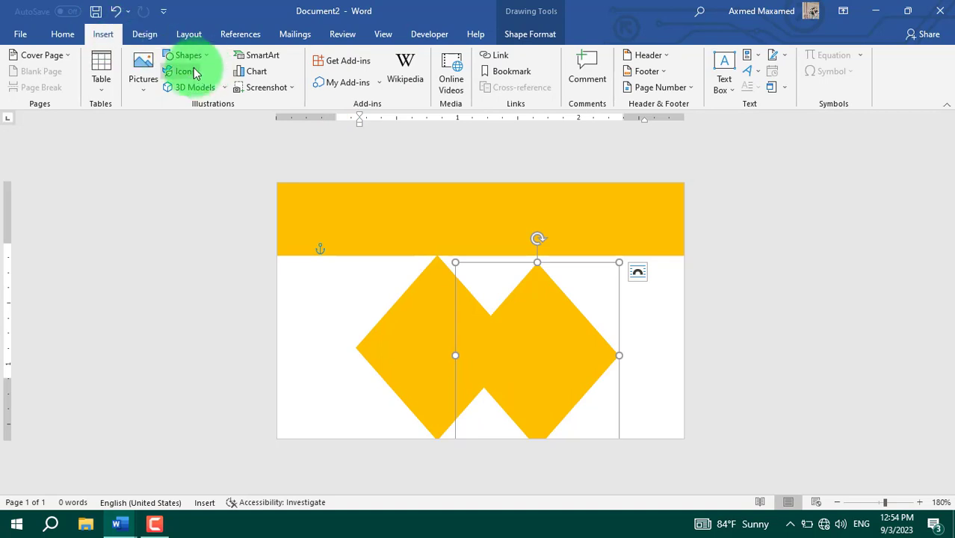
# Step: Draw a rectangle down the card's left side and bring the gold diamond in front
pyautogui.click(188, 56)
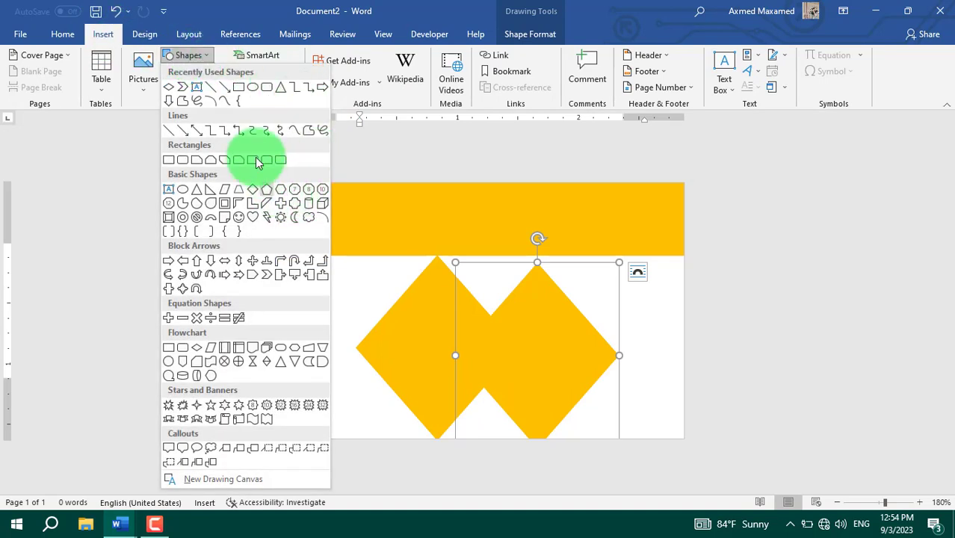
pyautogui.click(239, 87)
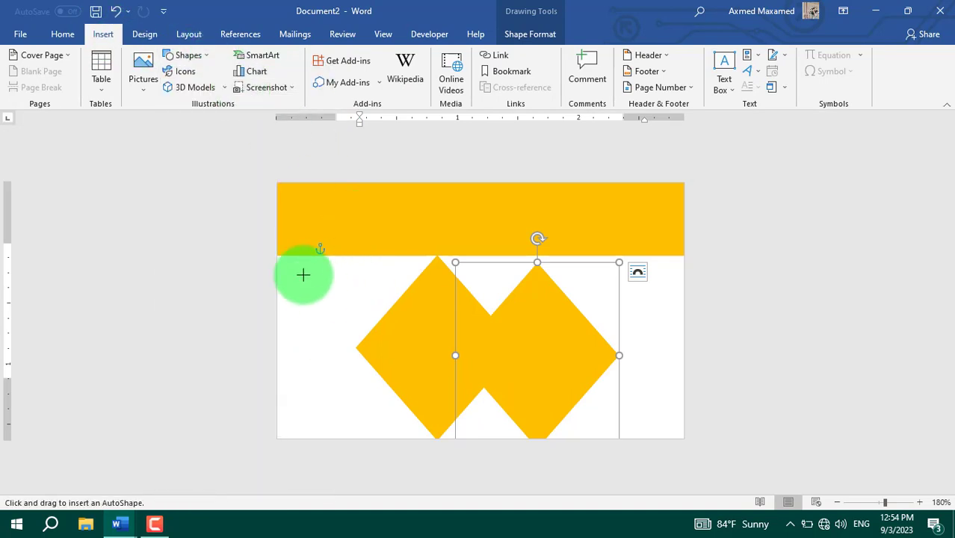
pyautogui.moveTo(278, 249)
pyautogui.mouseDown()
pyautogui.moveTo(426, 455)
pyautogui.moveTo(430, 444)
pyautogui.moveTo(445, 446)
pyautogui.mouseUp()
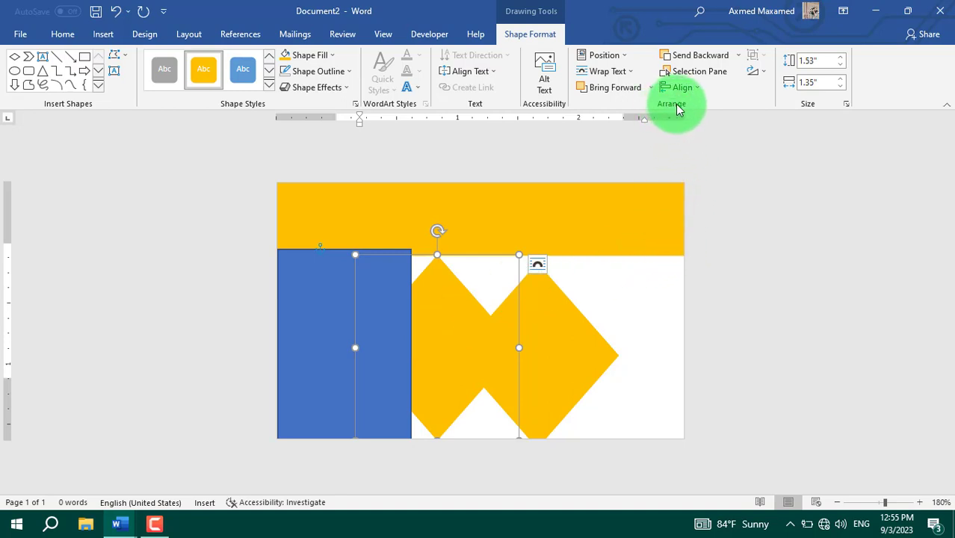
pyautogui.click(613, 88)
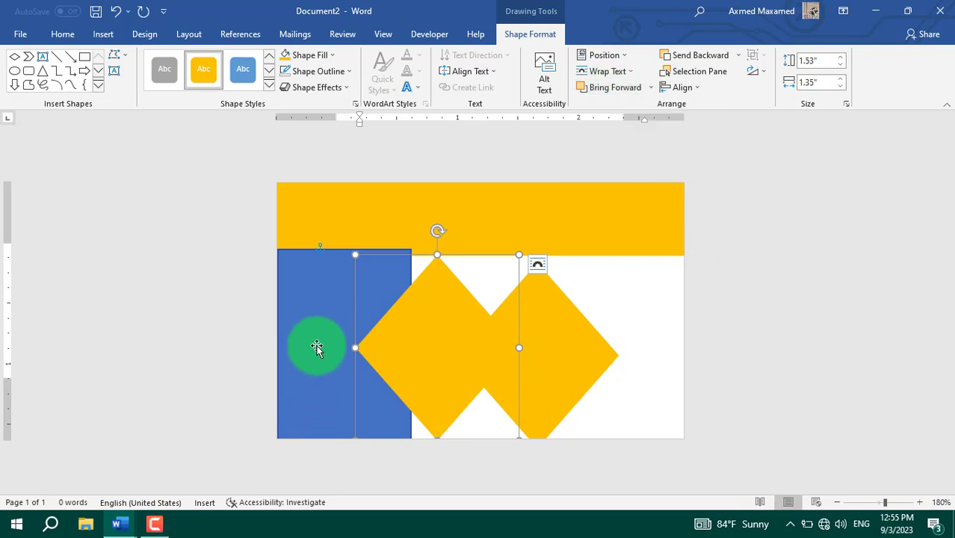
# Step: Fill the left rectangle dark slate grey and shift the yellow diamond left over it
pyautogui.click(317, 340)
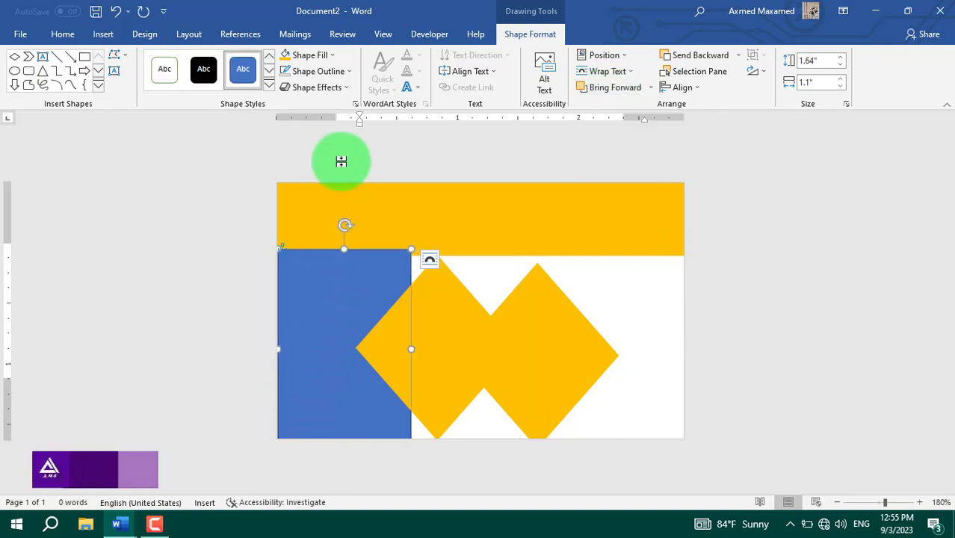
pyautogui.click(333, 58)
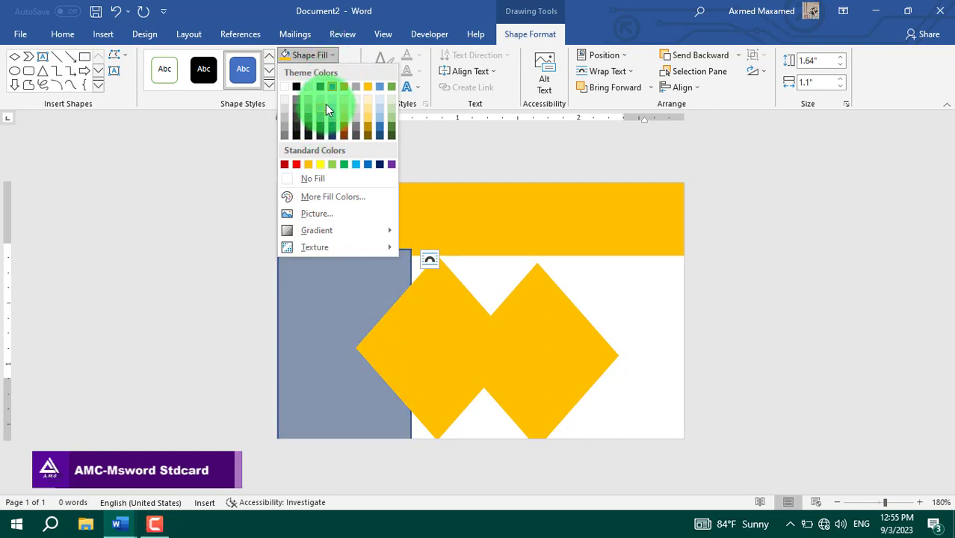
pyautogui.click(323, 86)
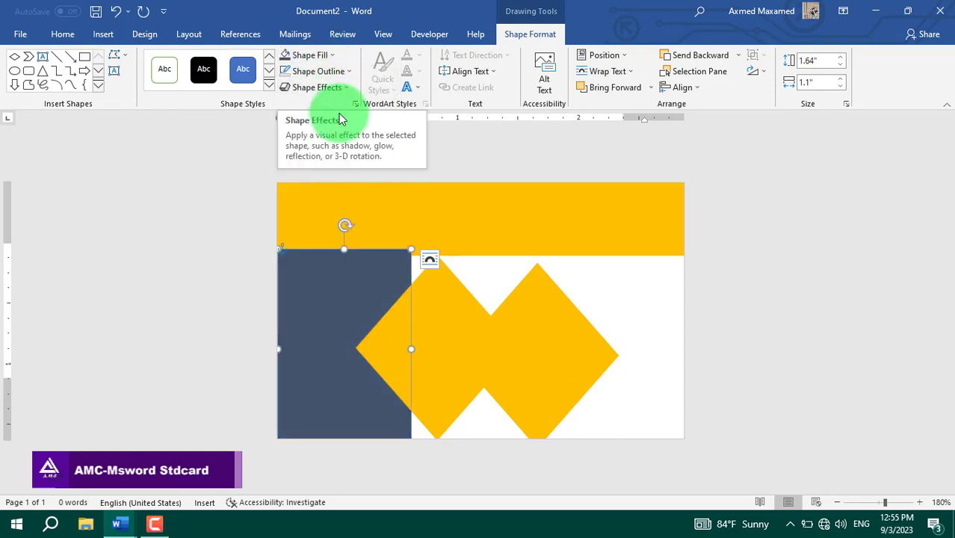
pyautogui.moveTo(437, 324); pyautogui.dragTo(420, 319)
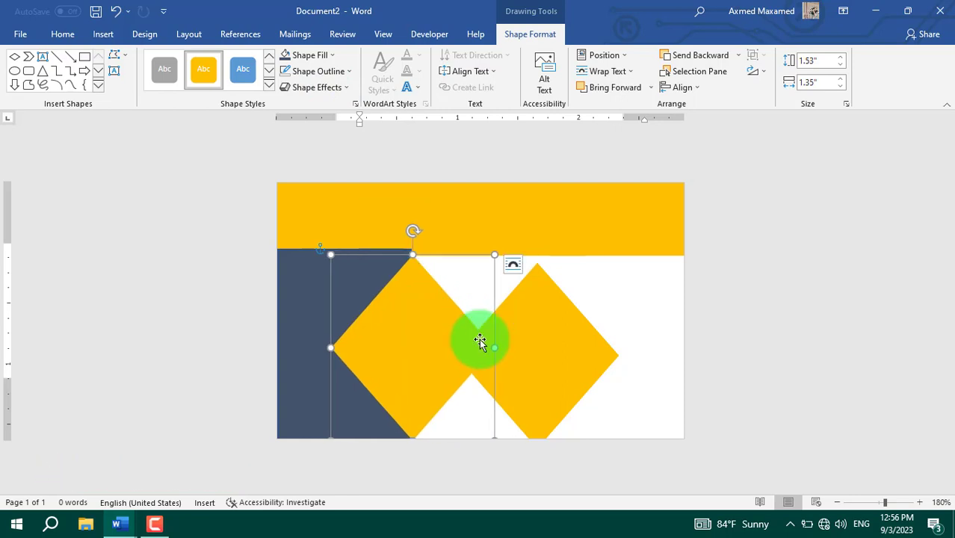
# Step: Recolour the right diamond dark blue-gray and move it in front of the yellow one
pyautogui.click(541, 348)
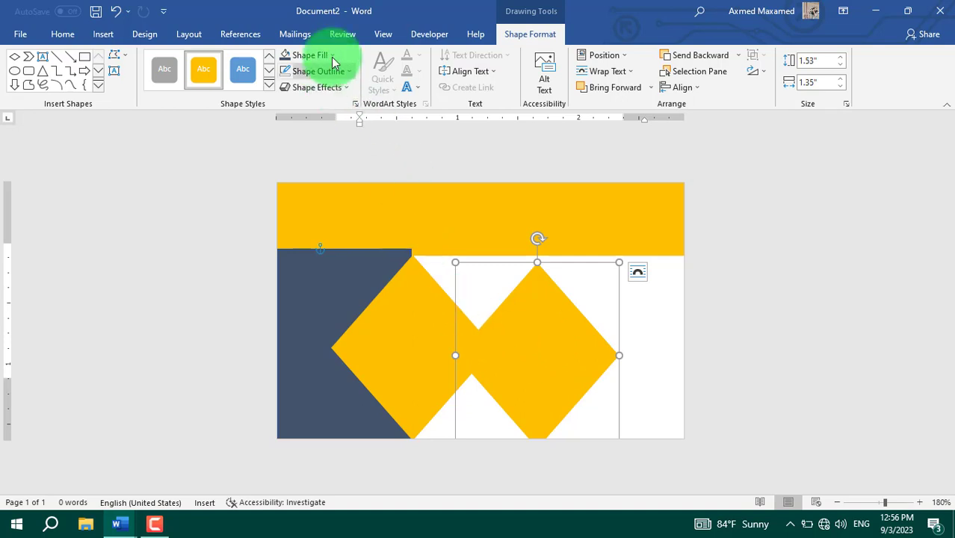
pyautogui.click(312, 55)
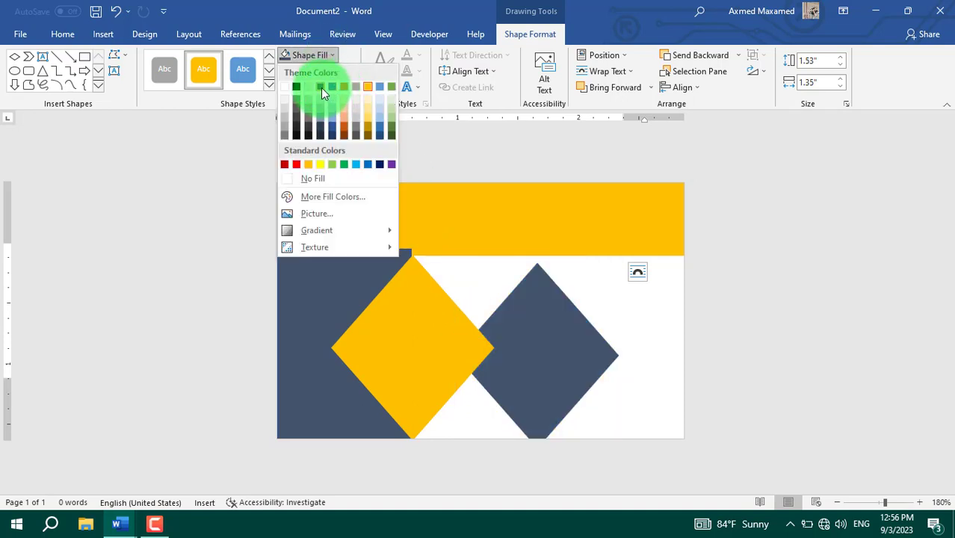
pyautogui.click(320, 87)
pyautogui.moveTo(550, 327); pyautogui.dragTo(515, 340)
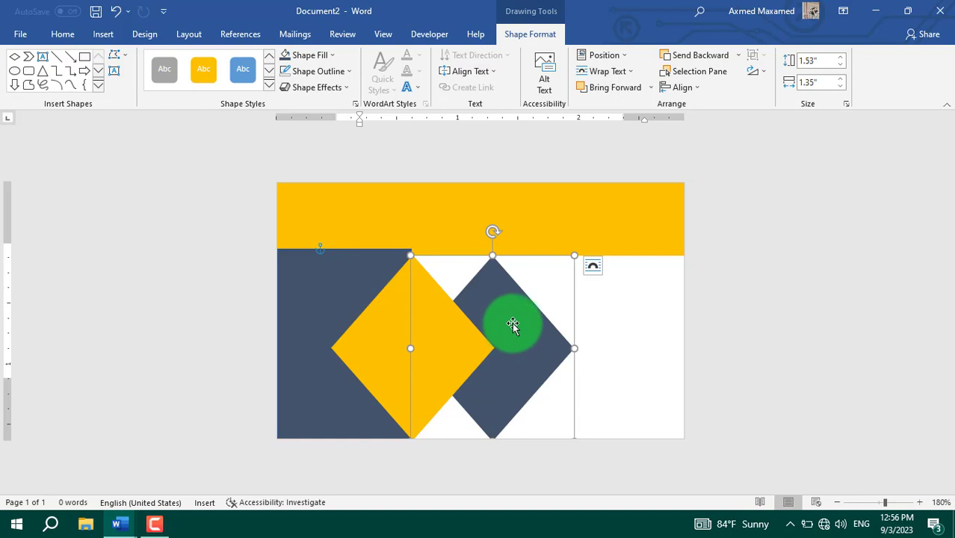
pyautogui.click(614, 87)
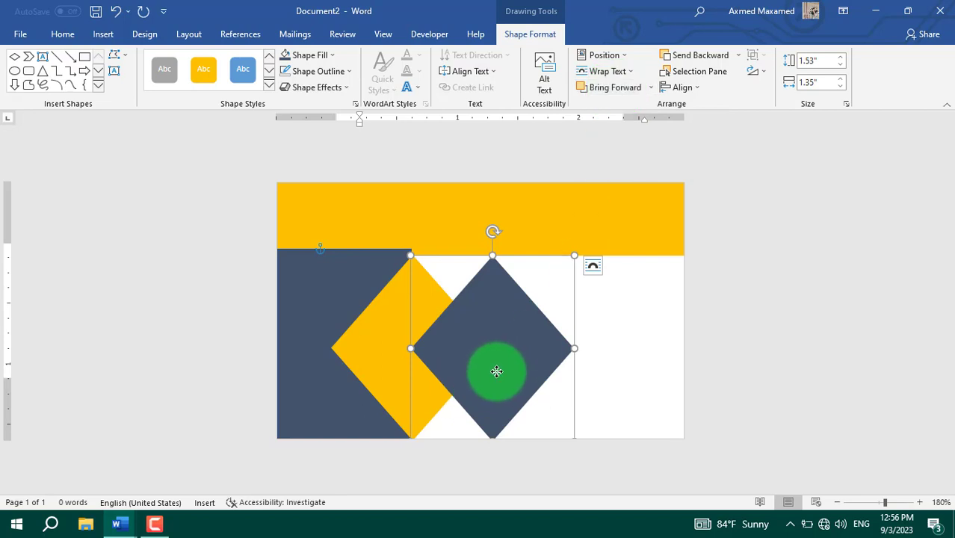
pyautogui.moveTo(497, 372); pyautogui.dragTo(449, 373)
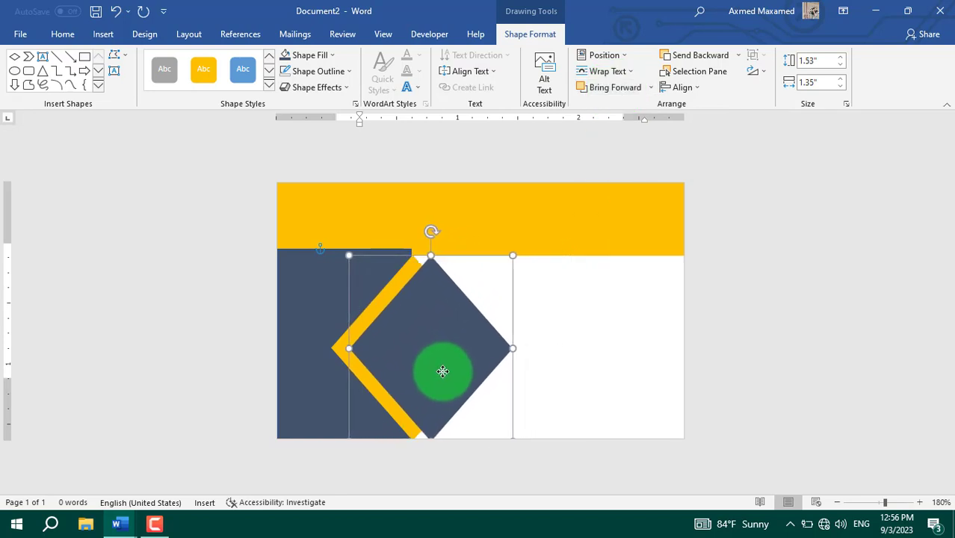
# Step: Duplicate the dark diamond to the right and stretch the left dark diamond taller
pyautogui.click(302, 312)
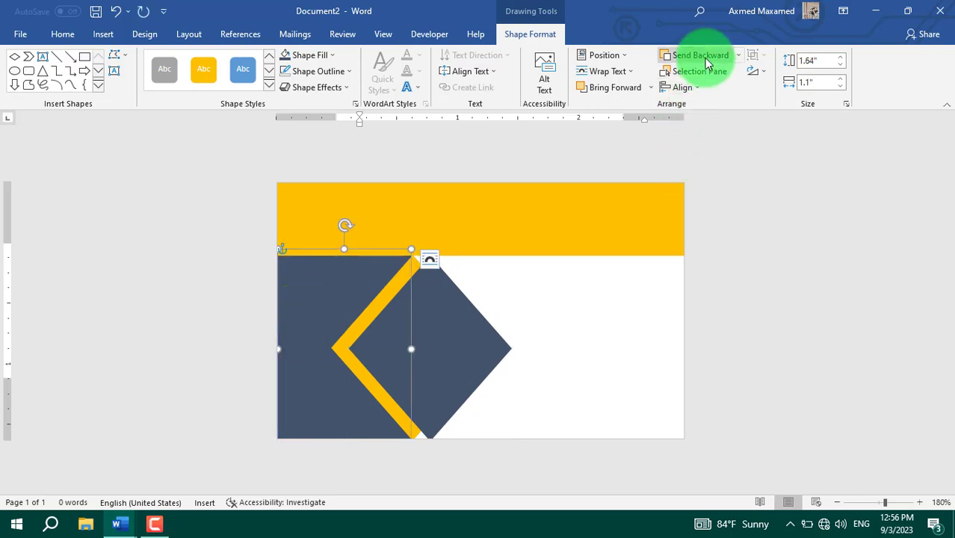
pyautogui.click(461, 358)
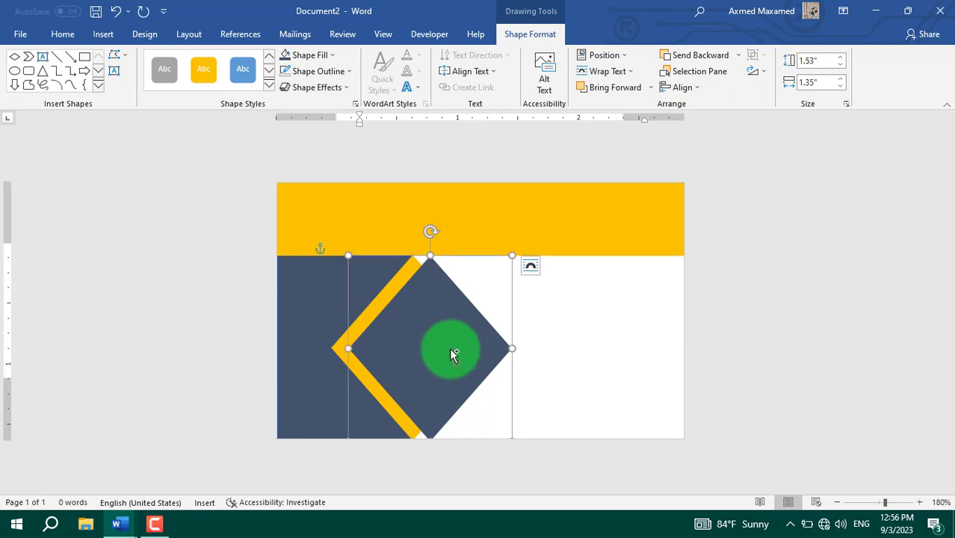
pyautogui.moveTo(451, 349); pyautogui.dragTo(511, 333)
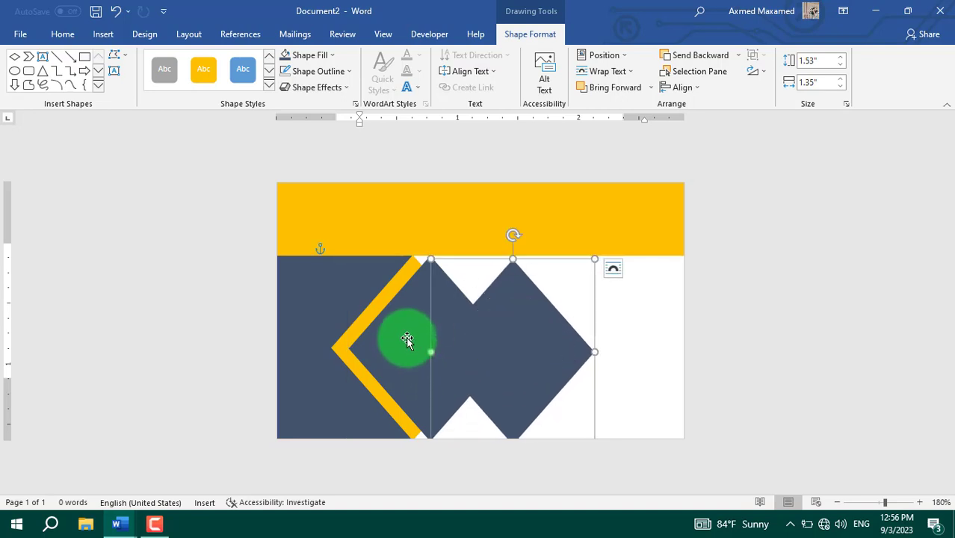
pyautogui.click(406, 340)
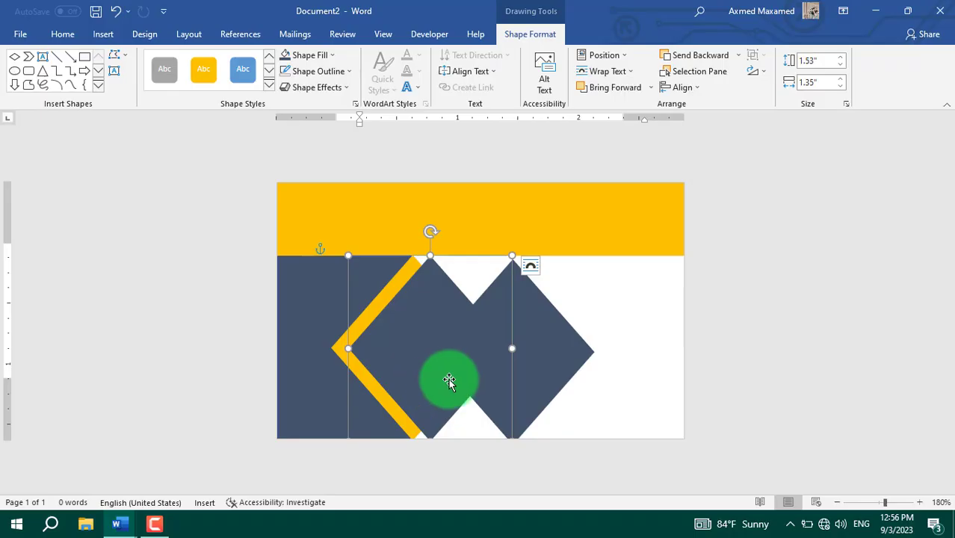
pyautogui.moveTo(431, 255); pyautogui.dragTo(431, 242)
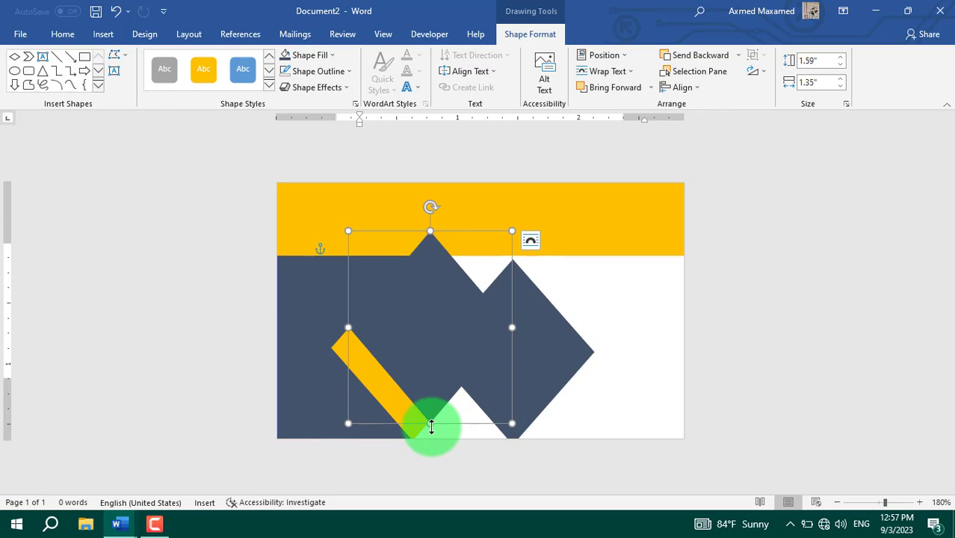
pyautogui.moveTo(431, 424); pyautogui.dragTo(430, 448)
pyautogui.moveTo(435, 413); pyautogui.dragTo(437, 419)
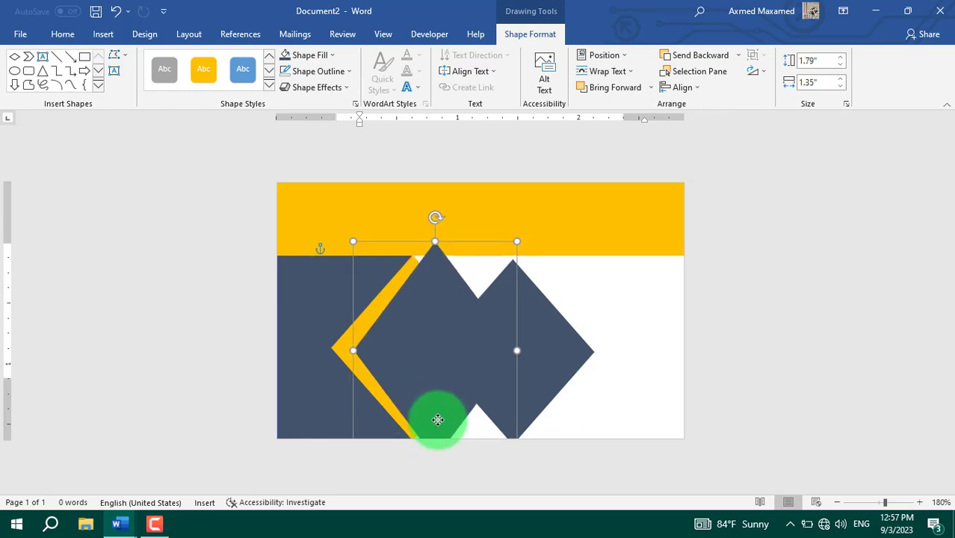
# Step: Stretch the yellow chevron taller and reposition it vertically
pyautogui.click(344, 355)
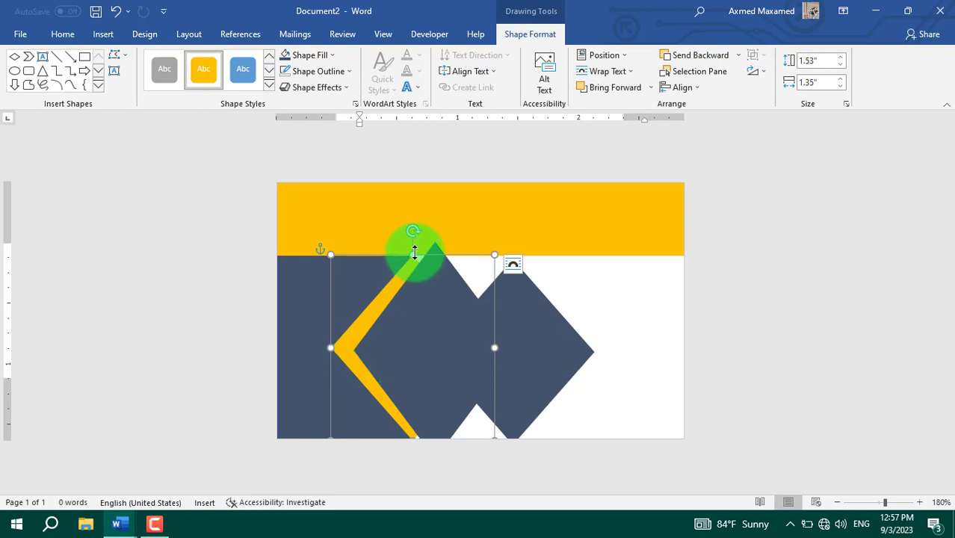
pyautogui.moveTo(413, 254); pyautogui.dragTo(414, 236)
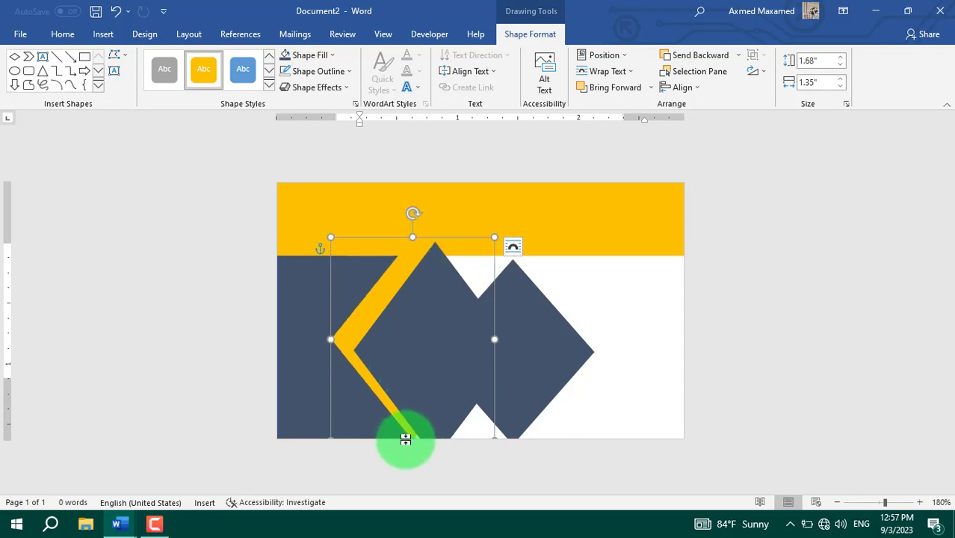
pyautogui.moveTo(378, 320); pyautogui.dragTo(375, 298)
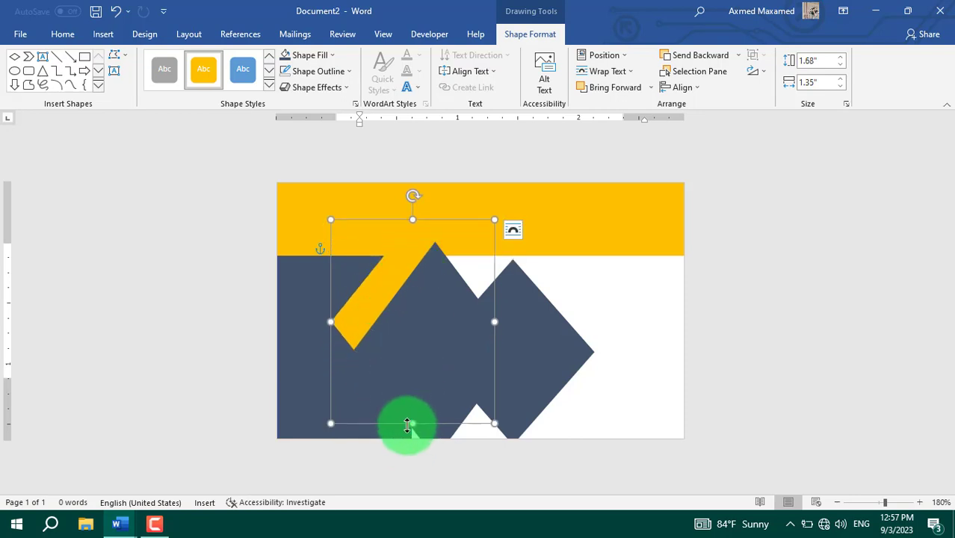
pyautogui.moveTo(414, 426); pyautogui.dragTo(415, 441)
pyautogui.moveTo(377, 311)
pyautogui.mouseDown()
pyautogui.moveTo(365, 322)
pyautogui.moveTo(377, 322)
pyautogui.mouseUp()
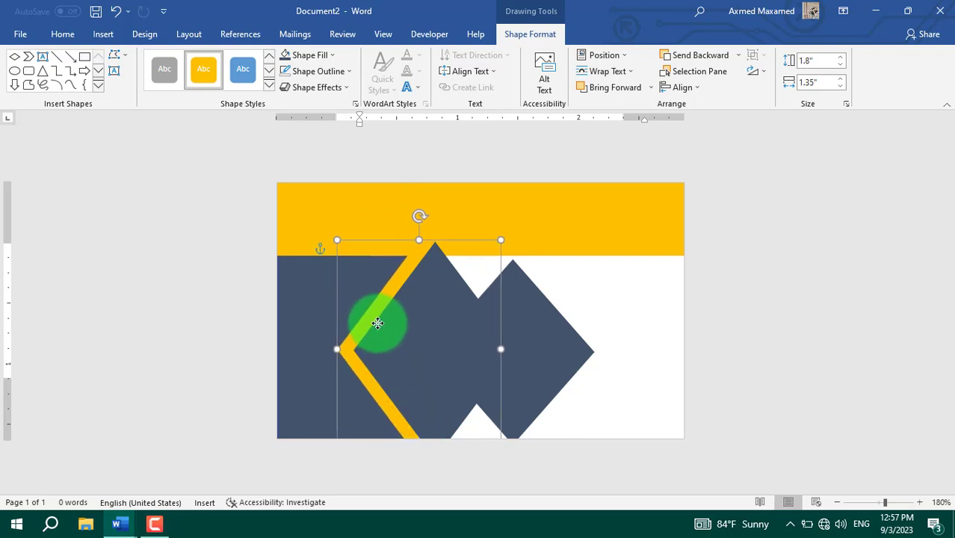
# Step: Reorder the dark and yellow diamonds with Send Backward so the stripes layer correctly
pyautogui.click(420, 373)
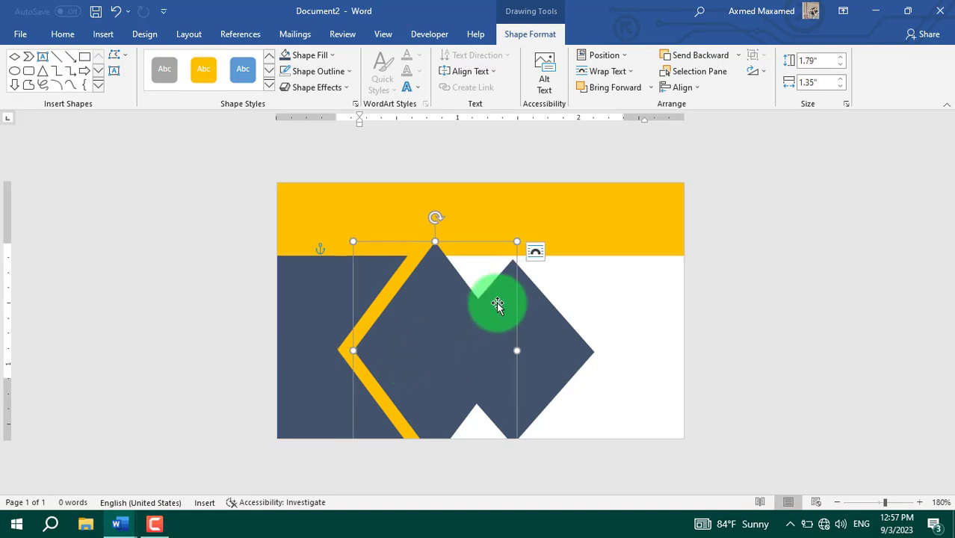
pyautogui.click(686, 58)
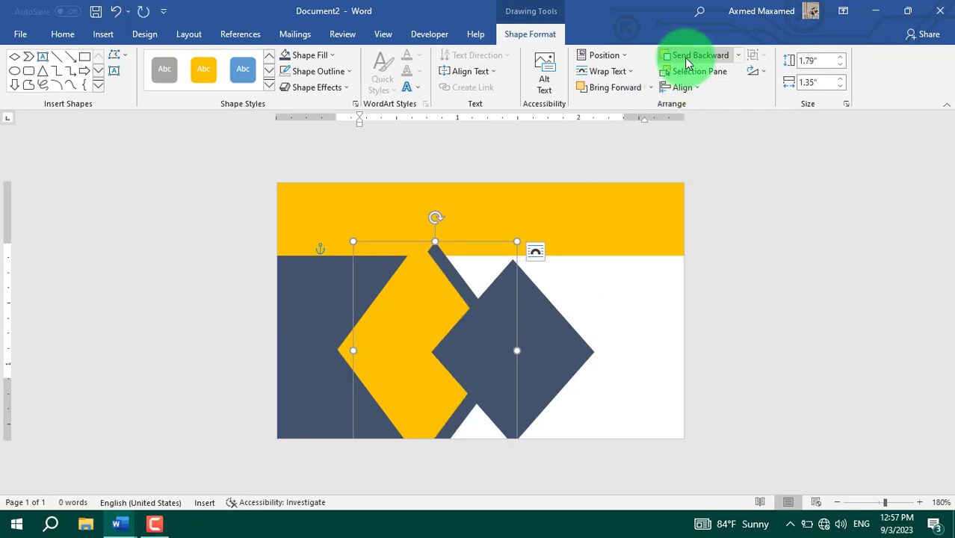
pyautogui.click(407, 345)
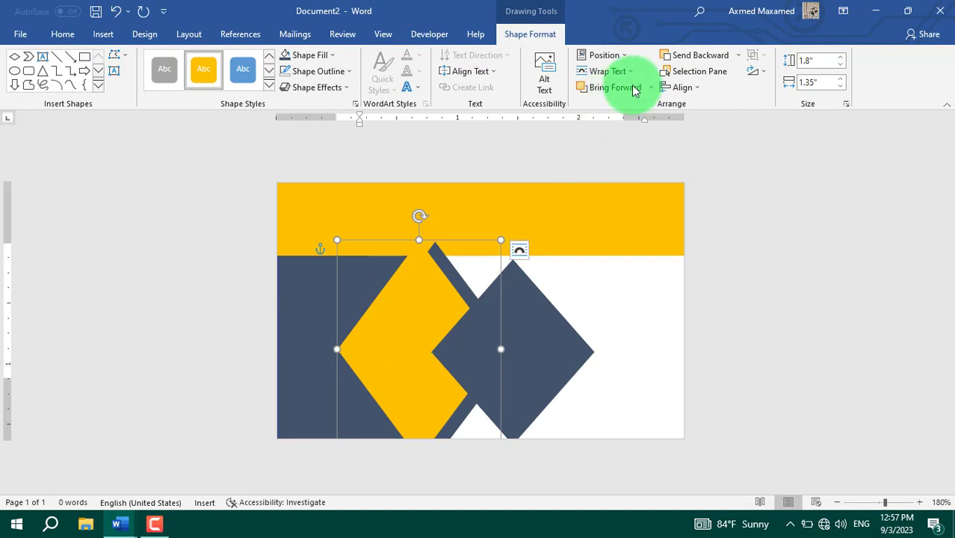
pyautogui.click(691, 57)
pyautogui.click(427, 345)
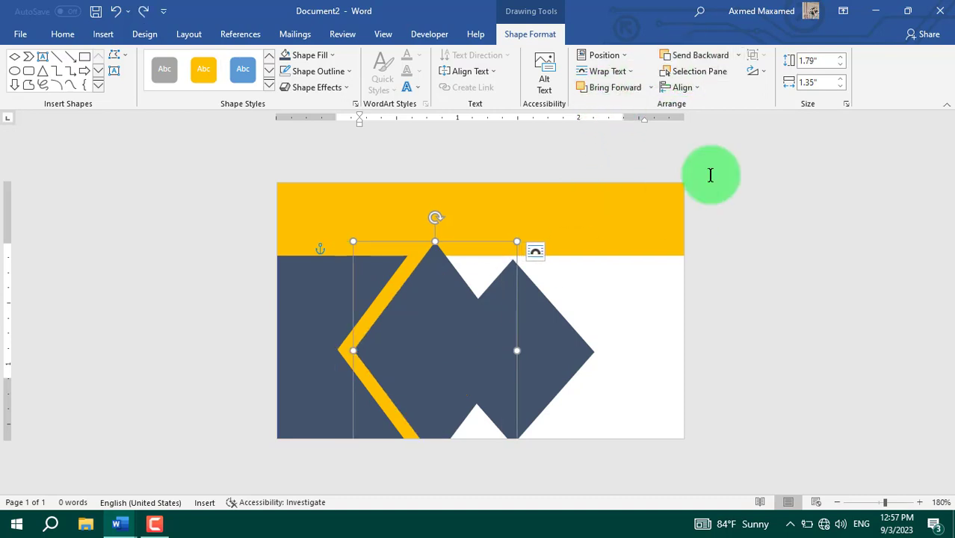
pyautogui.click(716, 60)
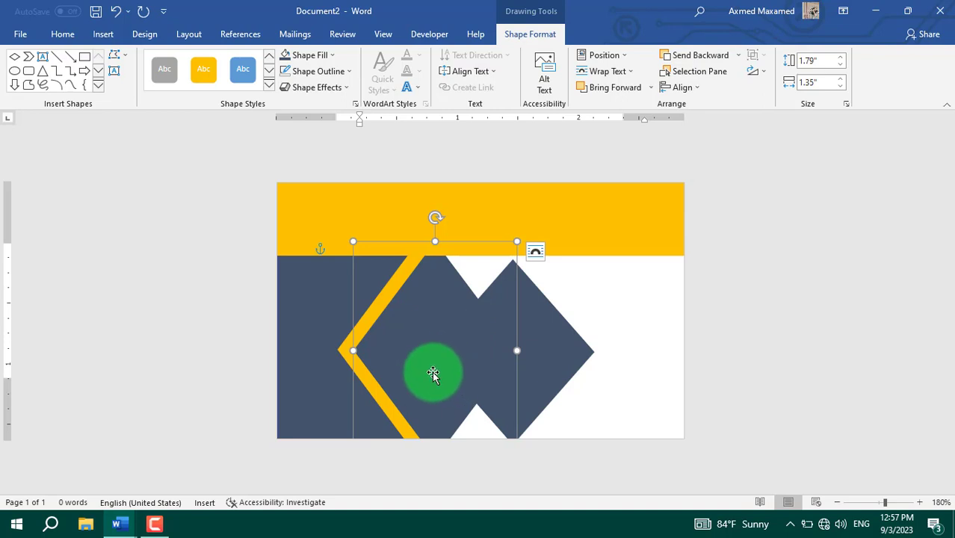
# Step: Fill the right-hand diamond white and move it left to cut the chevron shape
pyautogui.click(542, 357)
pyautogui.moveTo(516, 356); pyautogui.dragTo(549, 364)
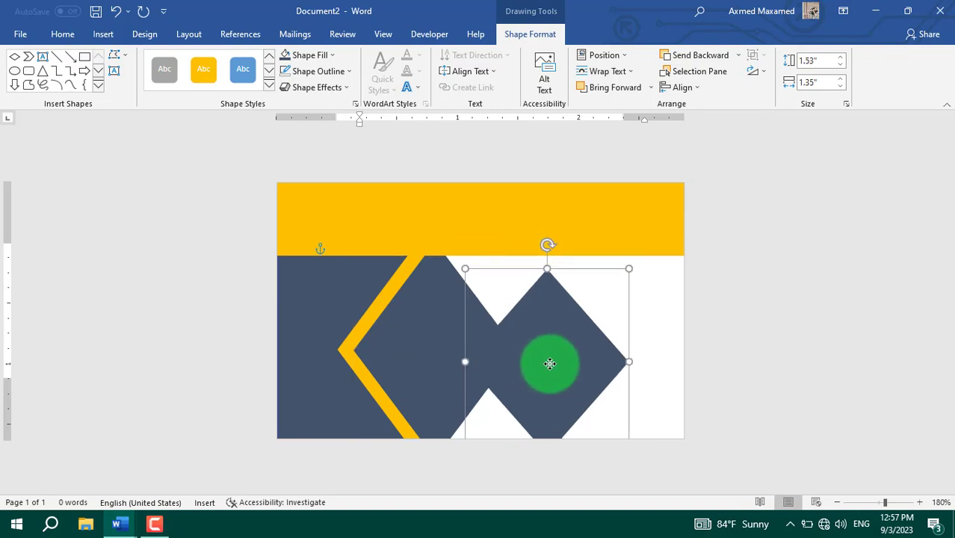
pyautogui.click(313, 56)
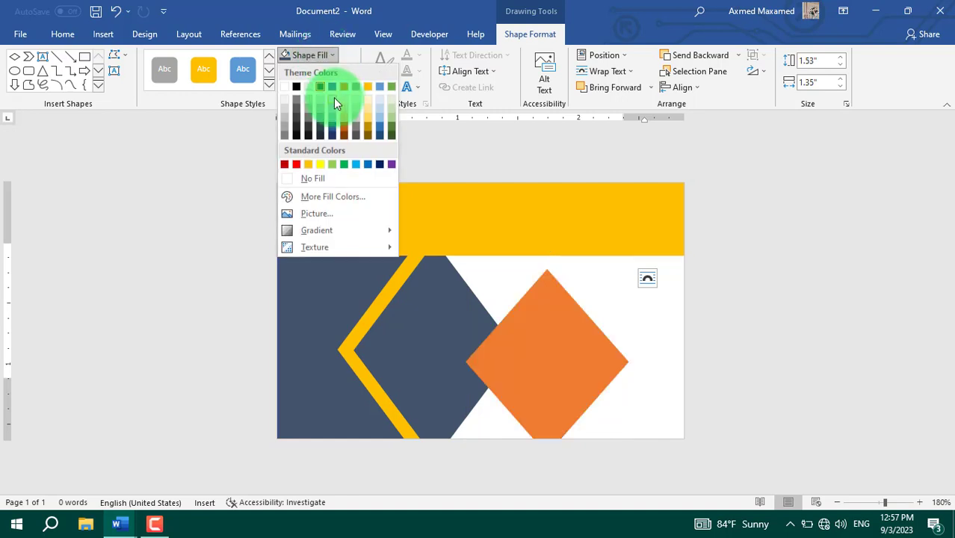
pyautogui.click(284, 88)
pyautogui.moveTo(524, 376); pyautogui.dragTo(430, 358)
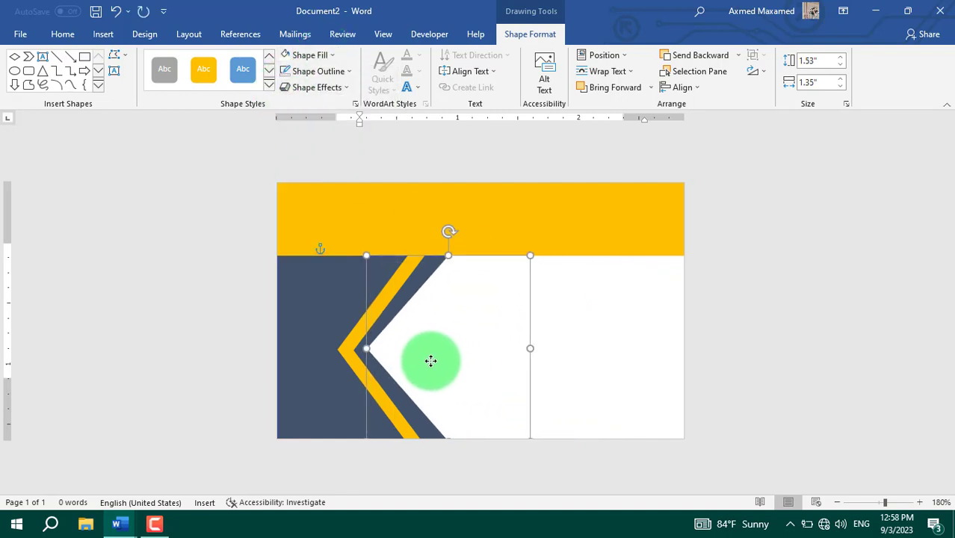
# Step: Draw a small rectangle inside the yellow header
pyautogui.click(422, 227)
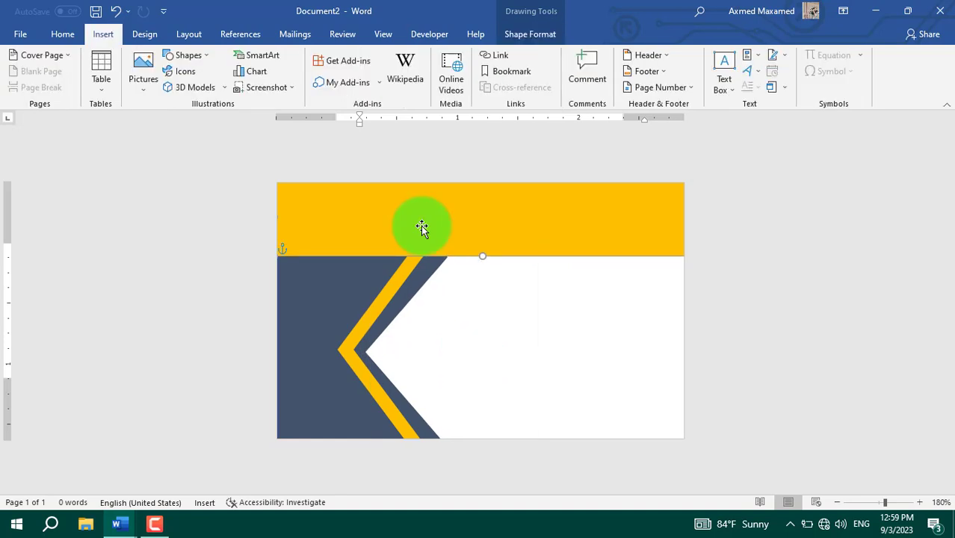
pyautogui.click(187, 55)
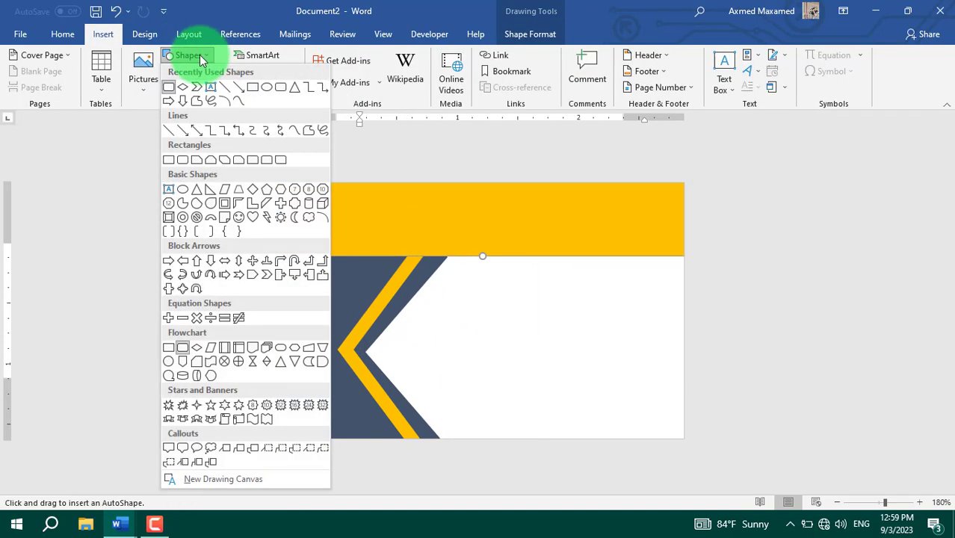
pyautogui.click(252, 88)
pyautogui.moveTo(401, 193); pyautogui.dragTo(480, 250)
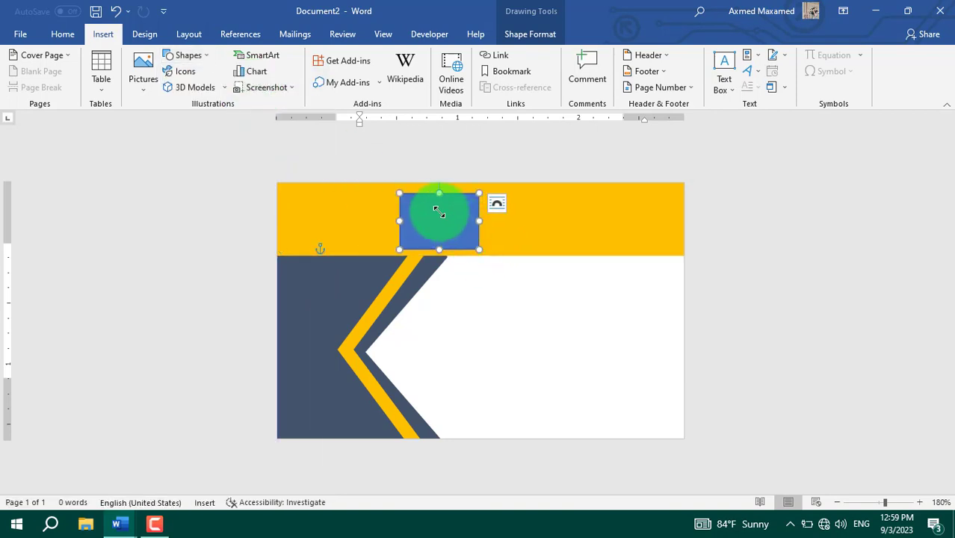
pyautogui.moveTo(445, 223)
pyautogui.mouseDown()
pyautogui.moveTo(482, 223)
pyautogui.moveTo(431, 216)
pyautogui.mouseUp()
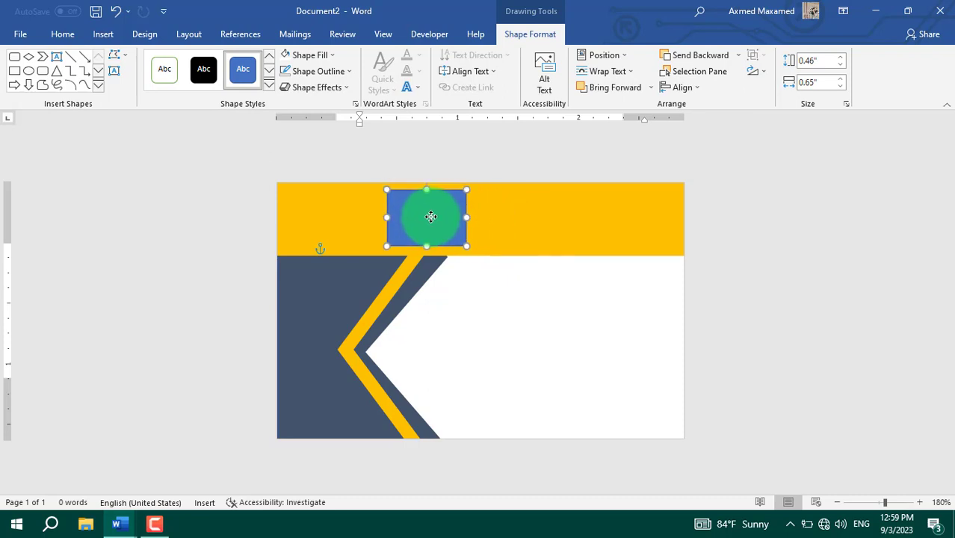
# Step: Fill the rectangle with the yoolbaan logo picture from a file
pyautogui.click(326, 58)
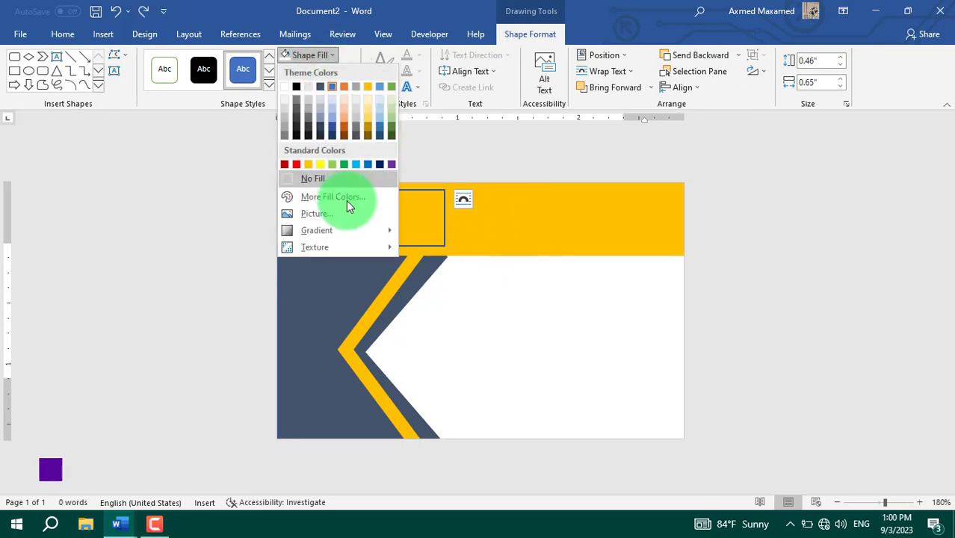
pyautogui.click(318, 213)
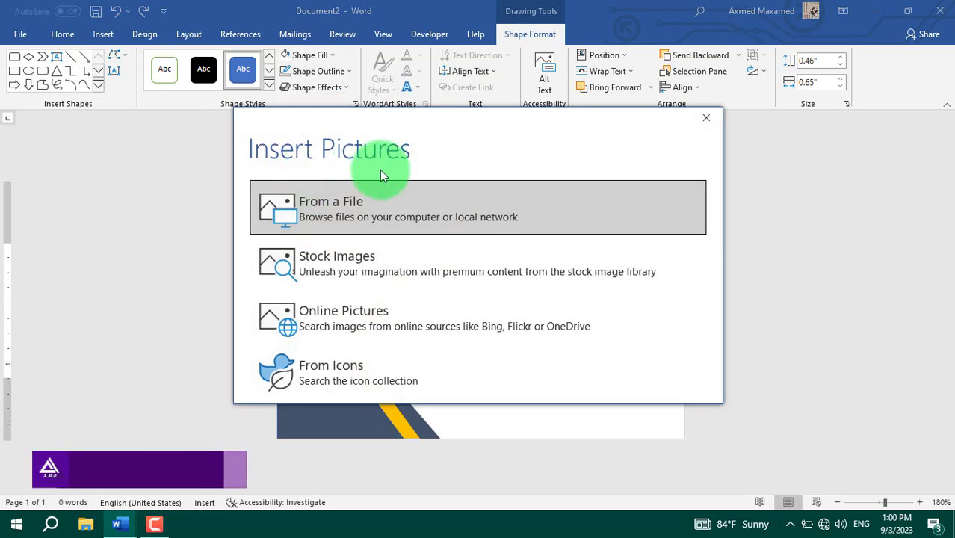
pyautogui.click(398, 212)
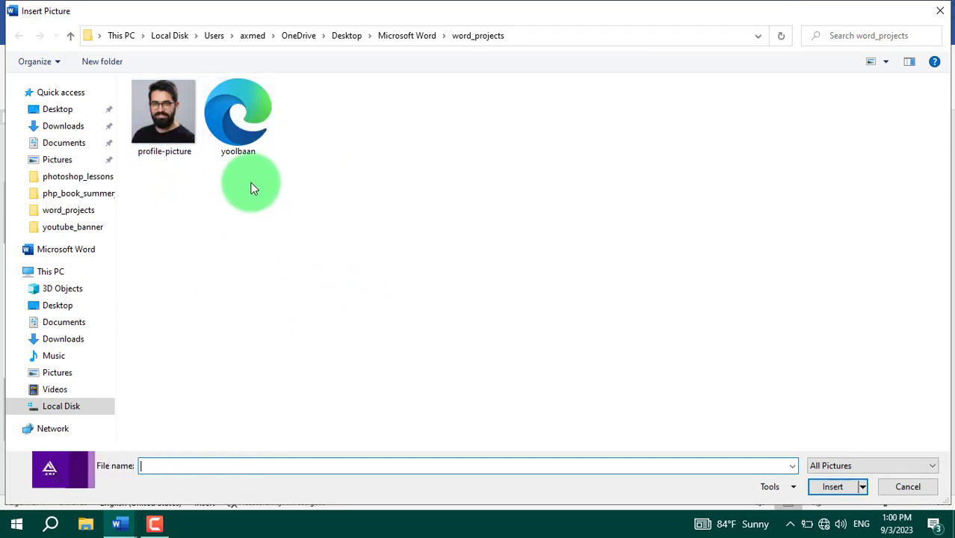
pyautogui.click(250, 148)
pyautogui.click(829, 486)
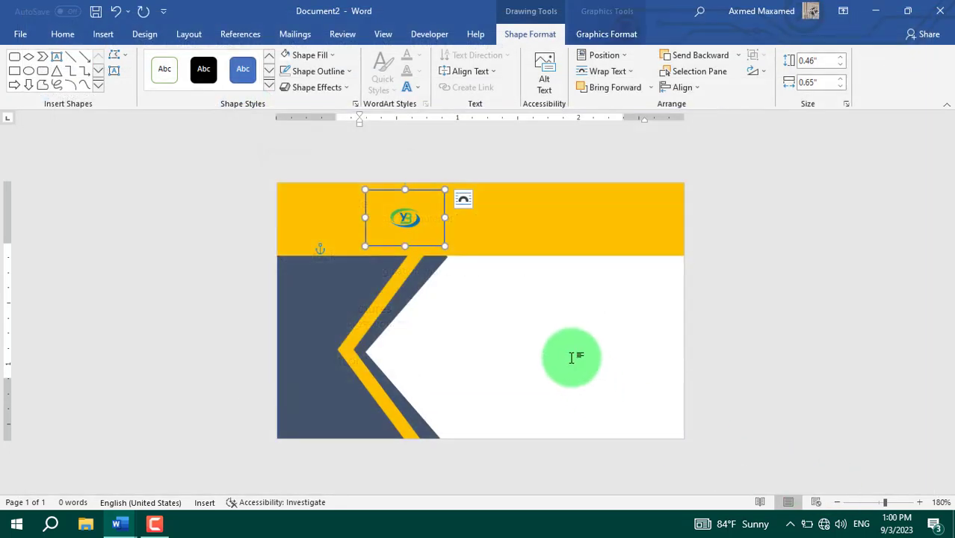
# Step: Crop the logo so its picture position is 1.3" wide and 1.2" high in Format Graphic
pyautogui.rightClick(404, 214)
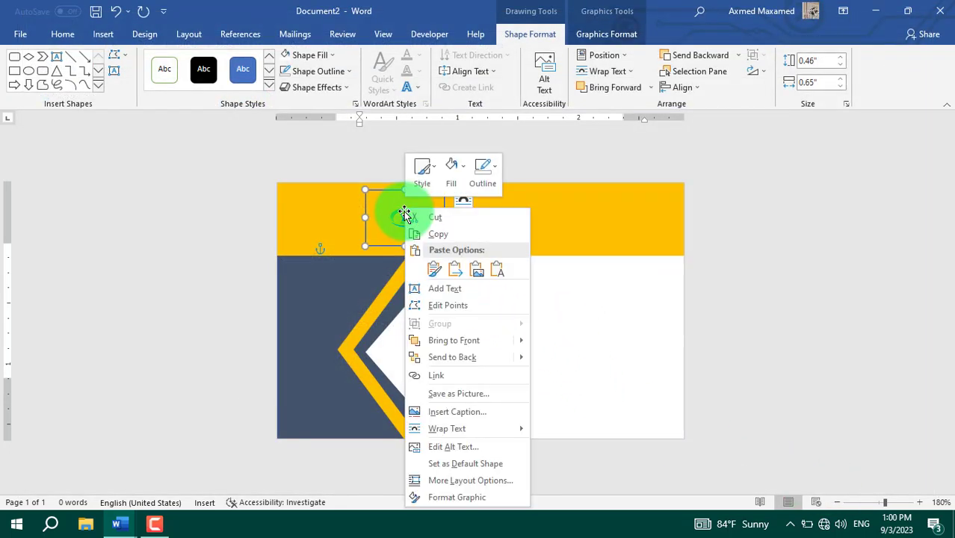
pyautogui.click(482, 493)
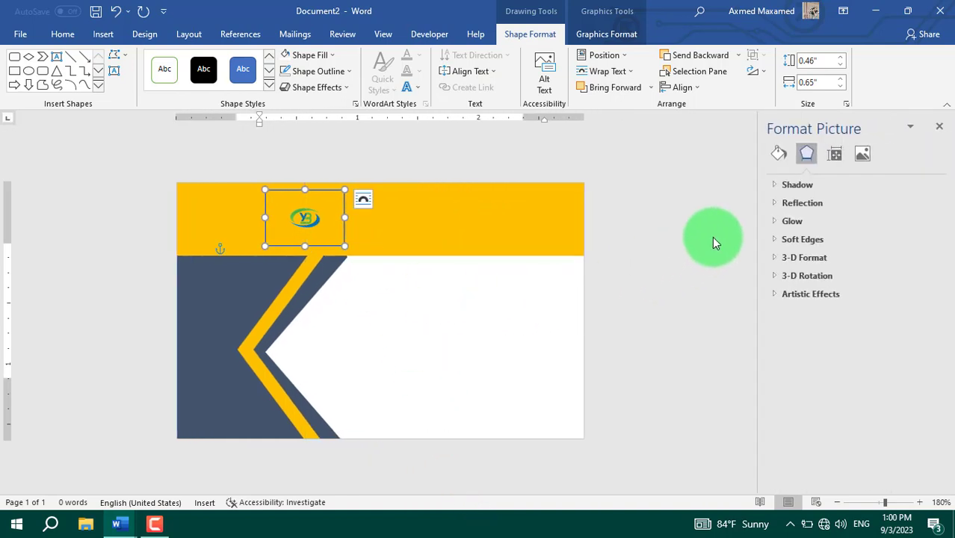
pyautogui.click(862, 153)
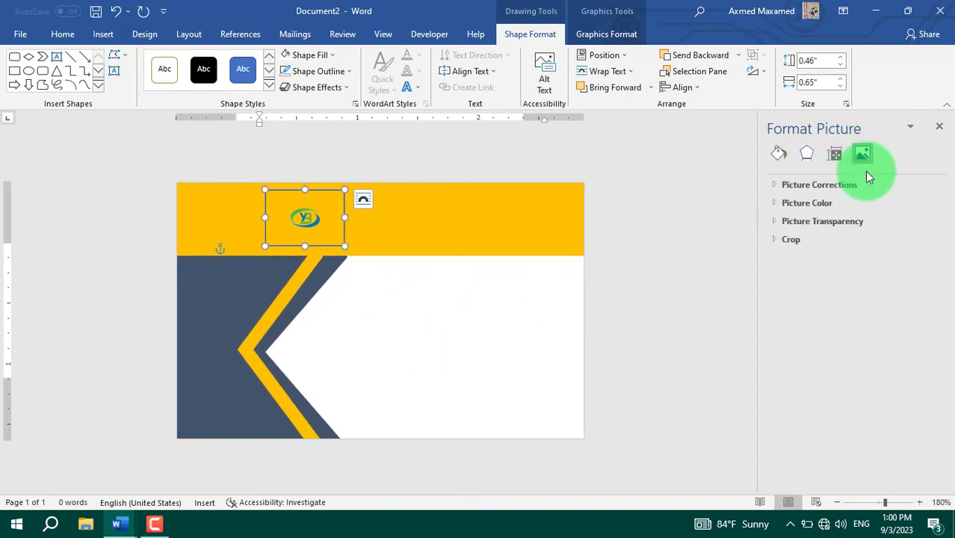
pyautogui.click(779, 246)
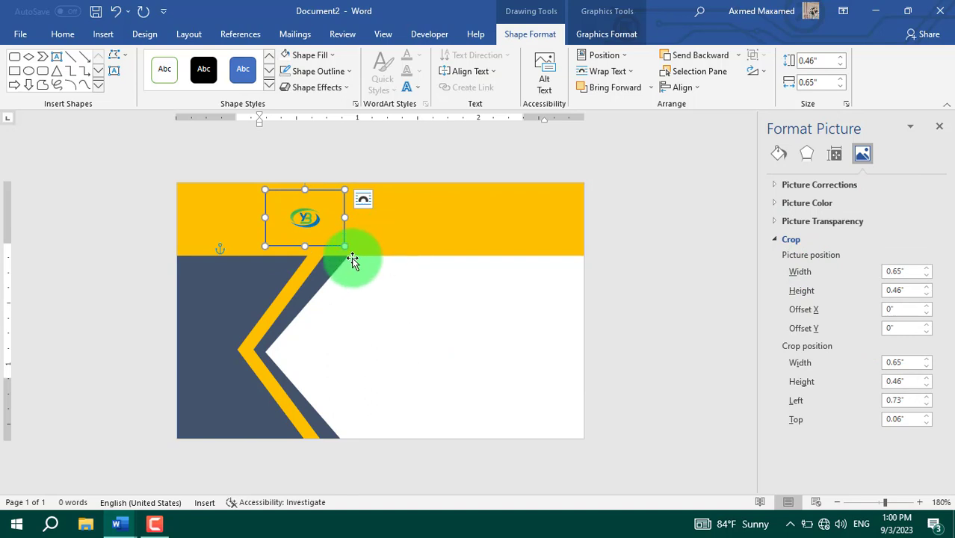
pyautogui.click(926, 270)
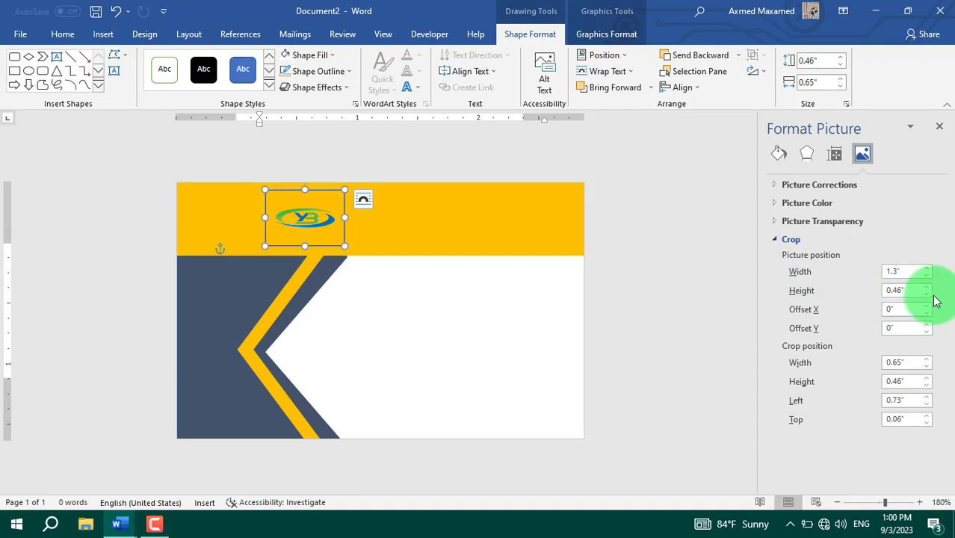
pyautogui.click(927, 286)
pyautogui.click(927, 286)
pyautogui.click(927, 286)
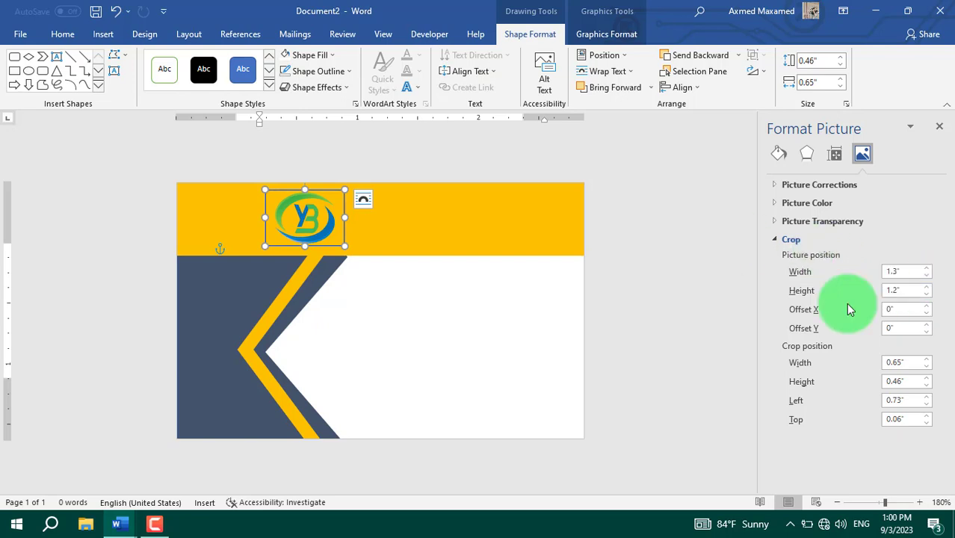
pyautogui.click(938, 126)
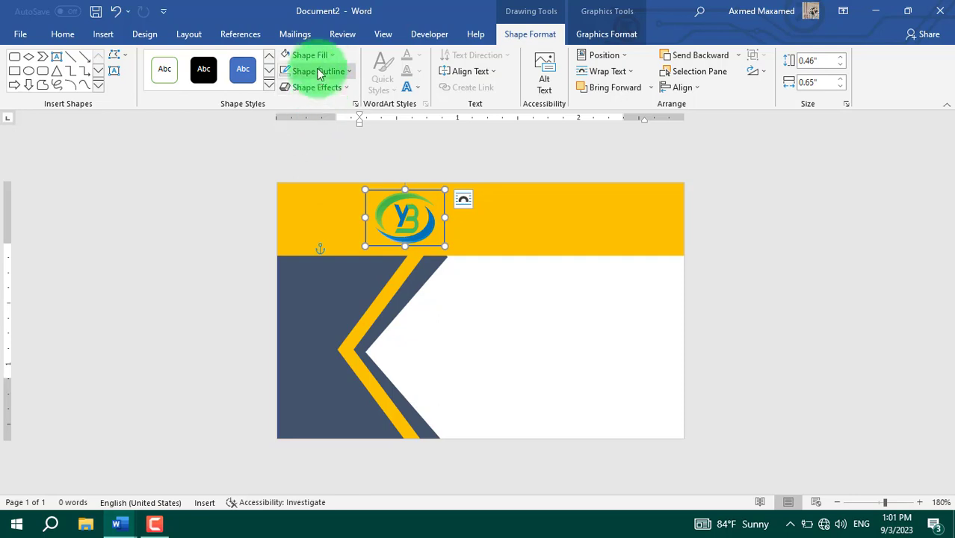
# Step: Set the logo frame to No Outline and recolour the logo with the Black and White: 25% preset
pyautogui.click(343, 78)
pyautogui.click(307, 195)
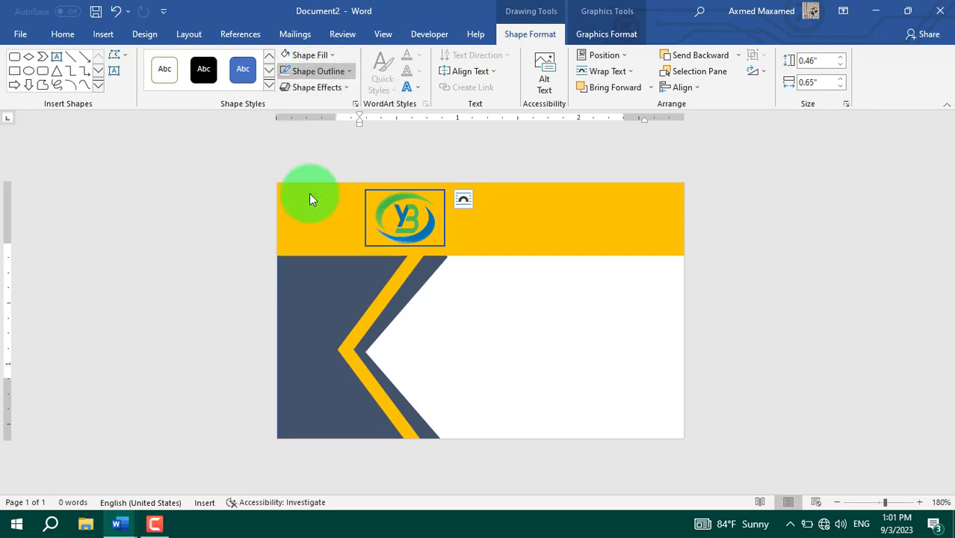
pyautogui.rightClick(417, 224)
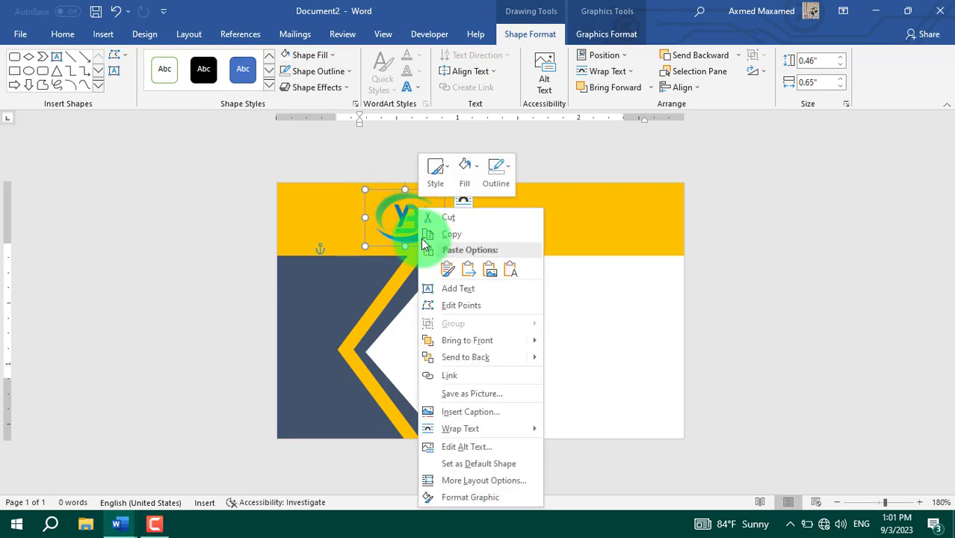
pyautogui.click(494, 496)
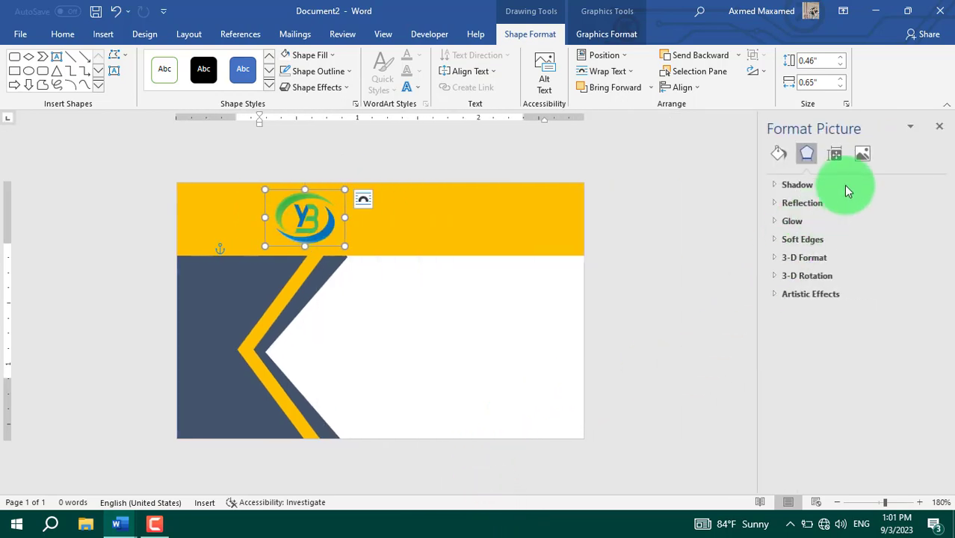
pyautogui.click(861, 159)
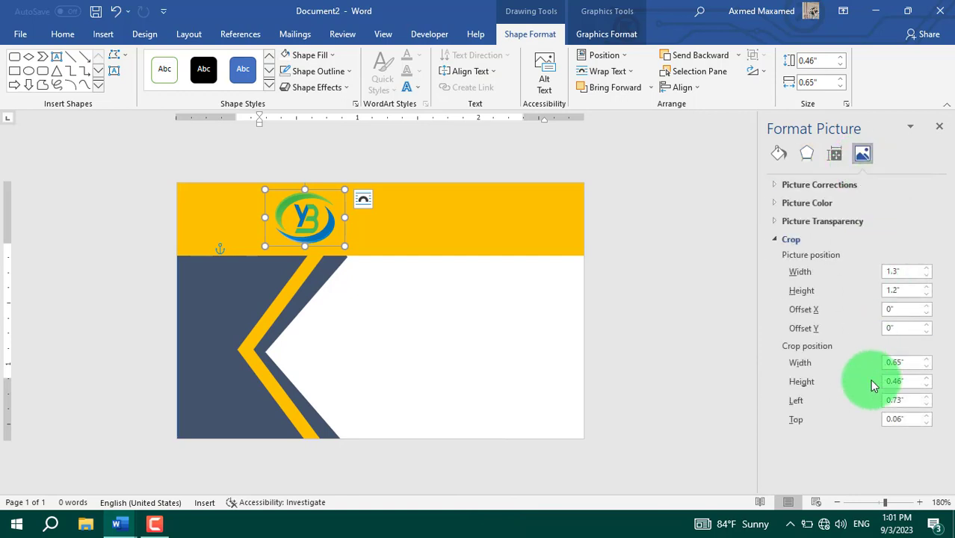
pyautogui.click(774, 239)
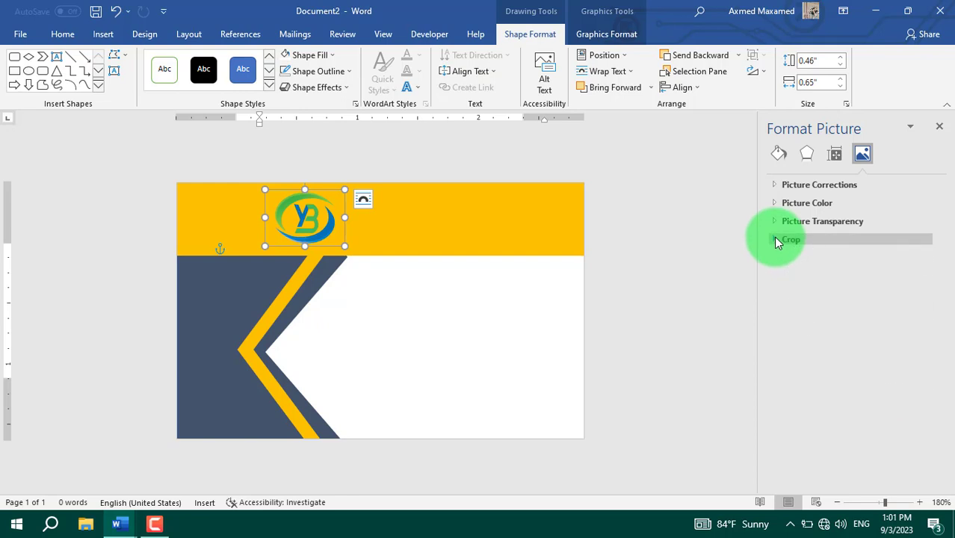
pyautogui.click(774, 202)
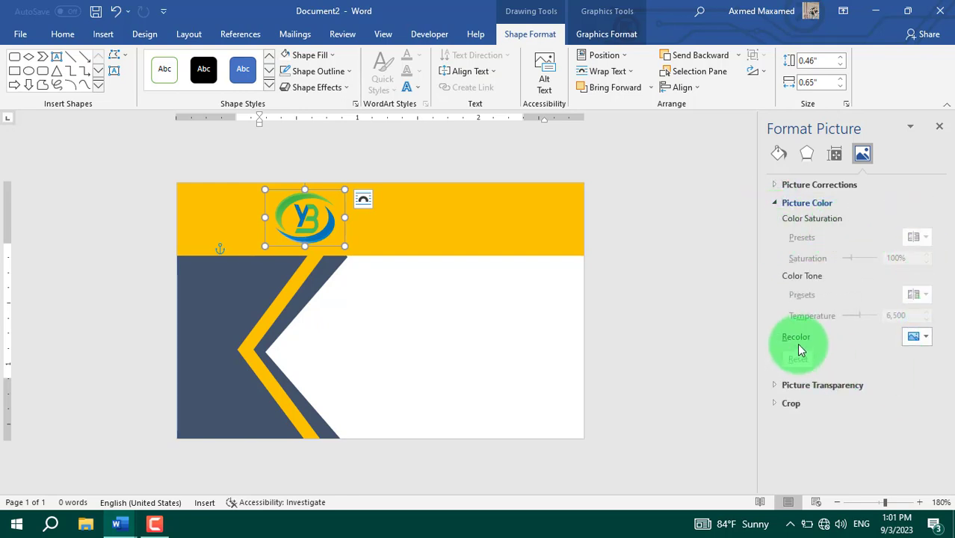
pyautogui.click(926, 337)
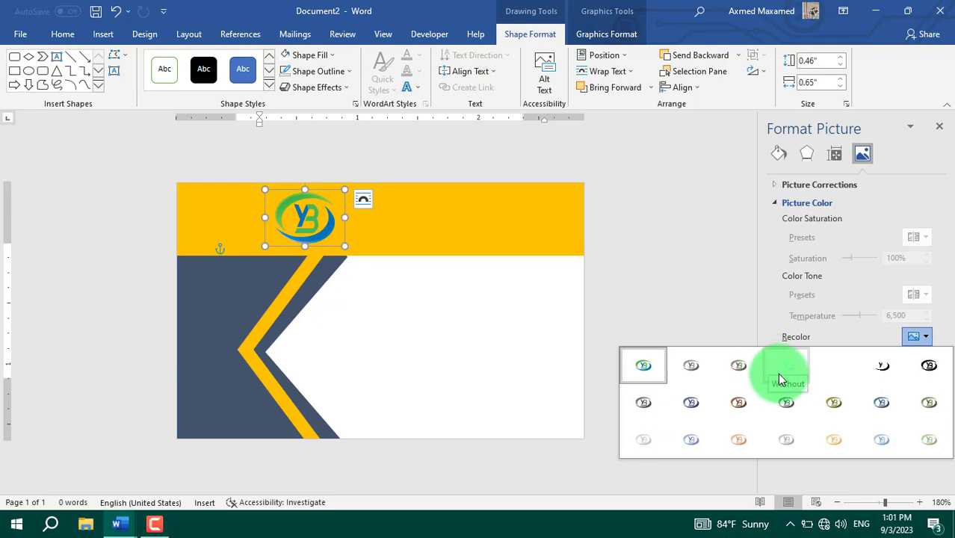
pyautogui.click(837, 363)
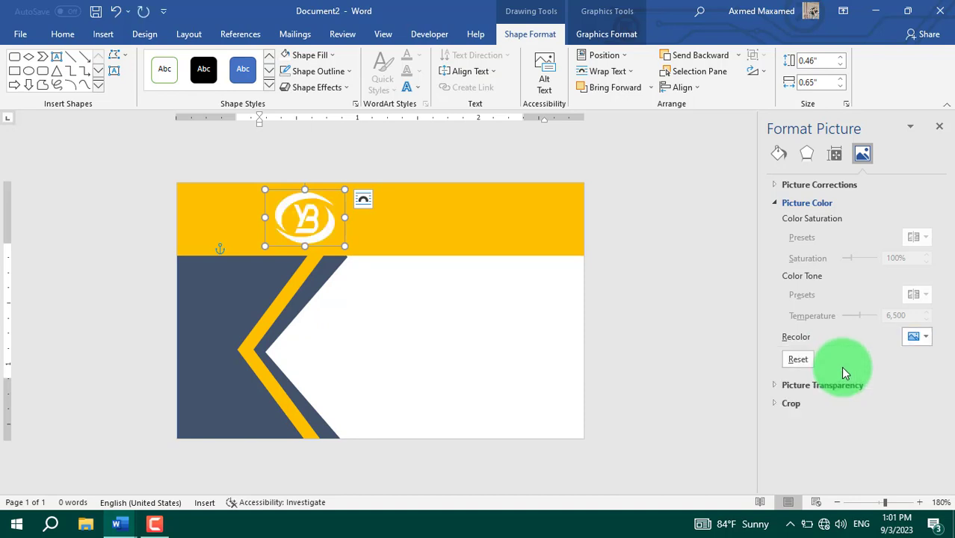
pyautogui.click(941, 133)
pyautogui.click(409, 222)
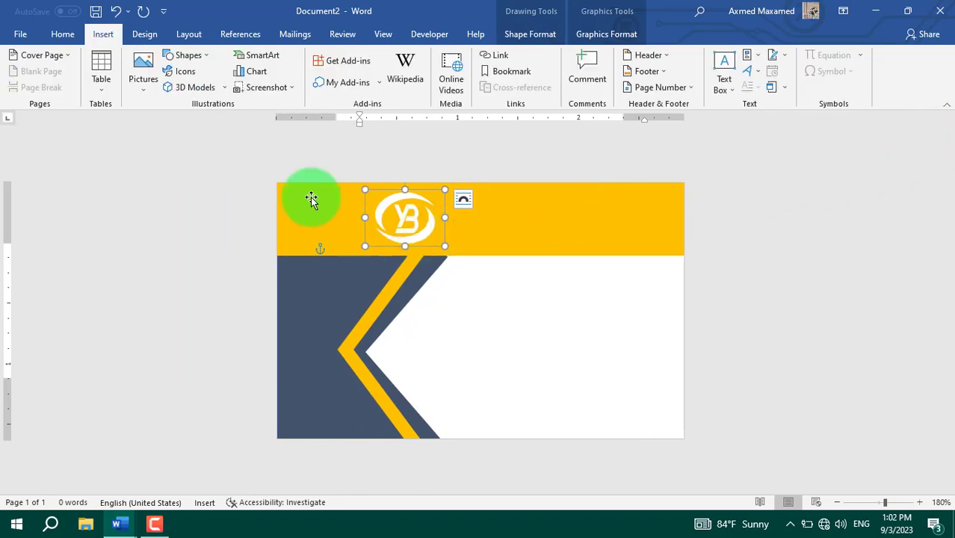
# Step: Draw a text box on the yellow header beside the logo and adjust its width
pyautogui.click(190, 56)
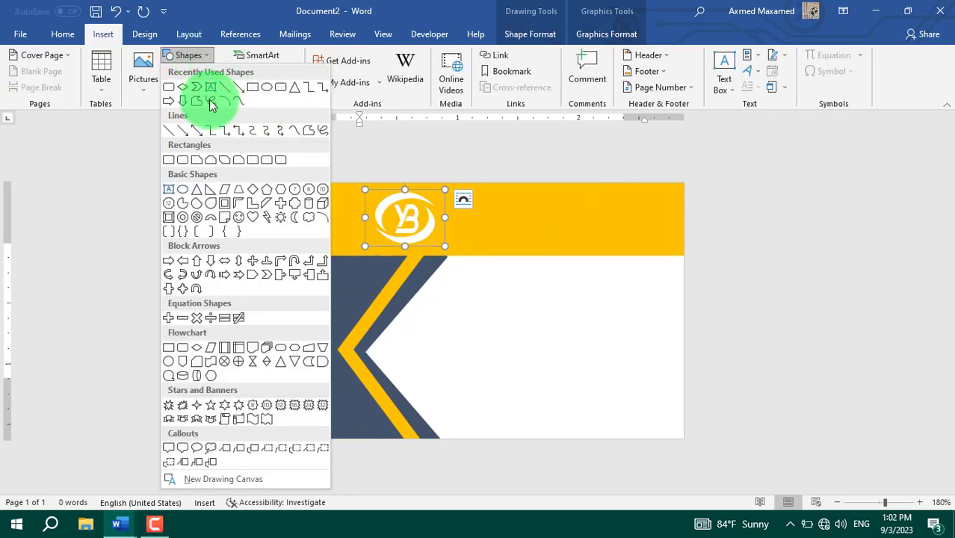
pyautogui.click(210, 87)
pyautogui.moveTo(487, 190); pyautogui.dragTo(659, 240)
pyautogui.click(487, 203)
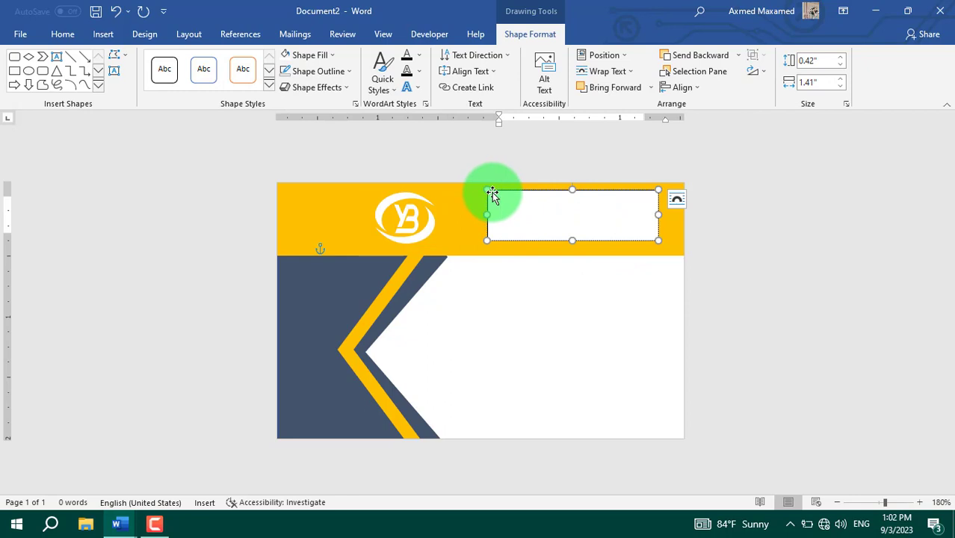
pyautogui.moveTo(491, 194); pyautogui.dragTo(454, 196)
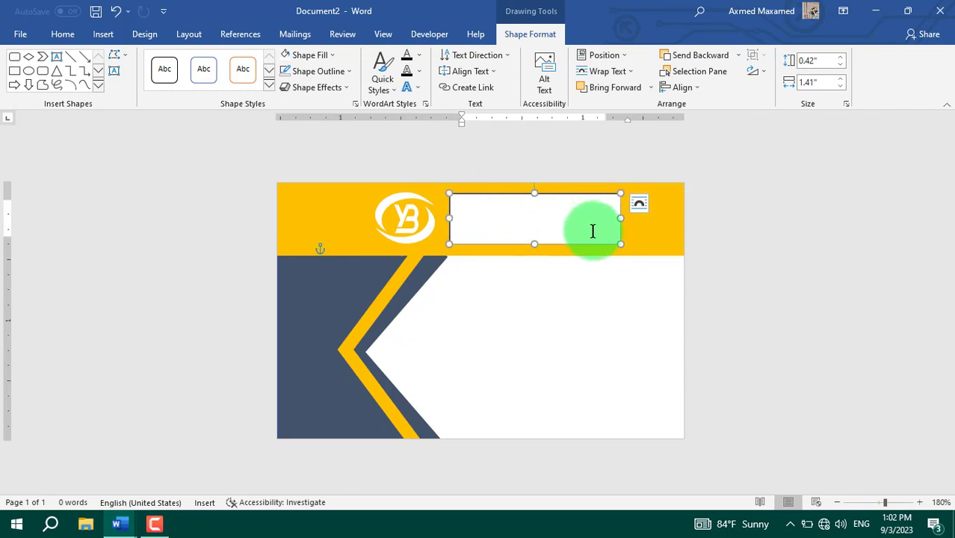
pyautogui.moveTo(620, 218); pyautogui.dragTo(659, 218)
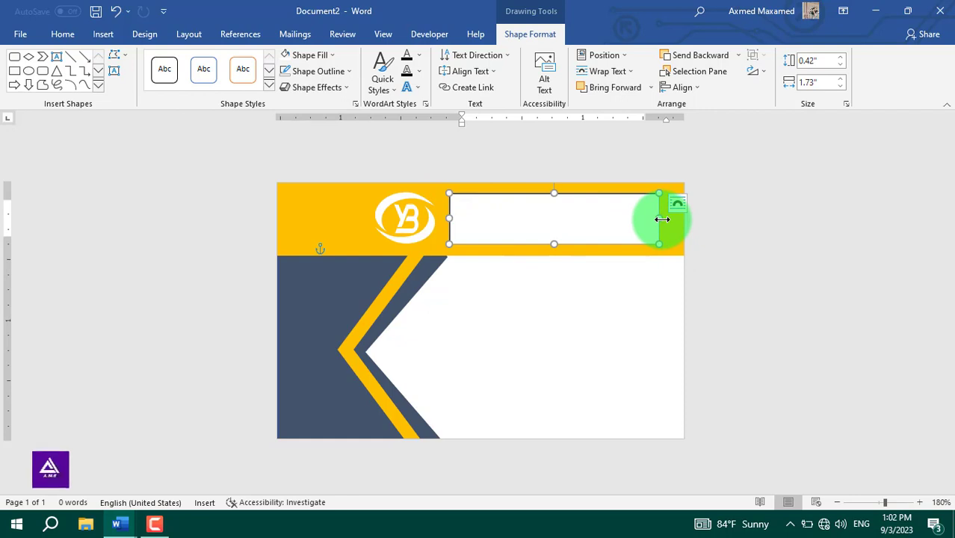
pyautogui.moveTo(662, 219)
pyautogui.mouseDown()
pyautogui.moveTo(642, 219)
pyautogui.moveTo(654, 219)
pyautogui.mouseUp()
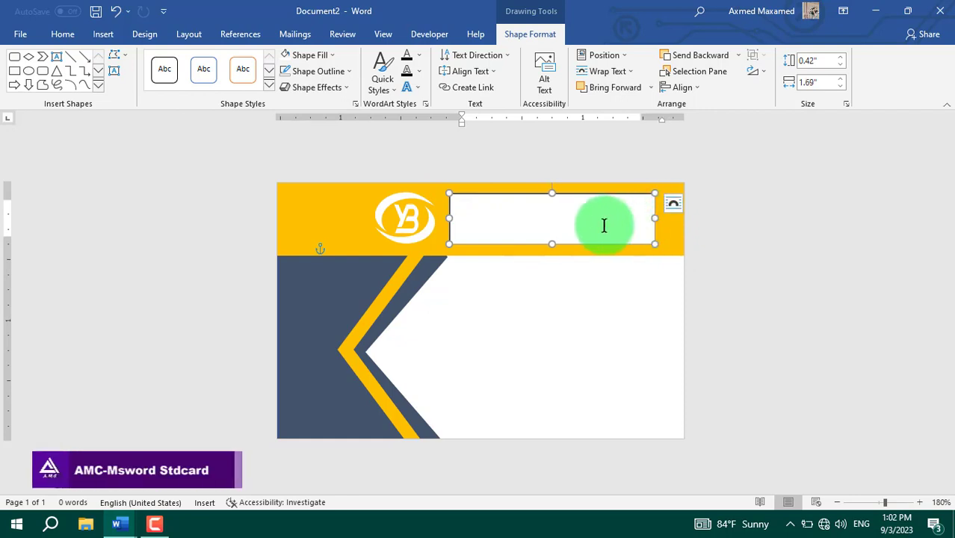
# Step: Type 'Yoolbaan' over 'Institute Of Computer Science' and make Yoolbaan bold
pyautogui.click(473, 215)
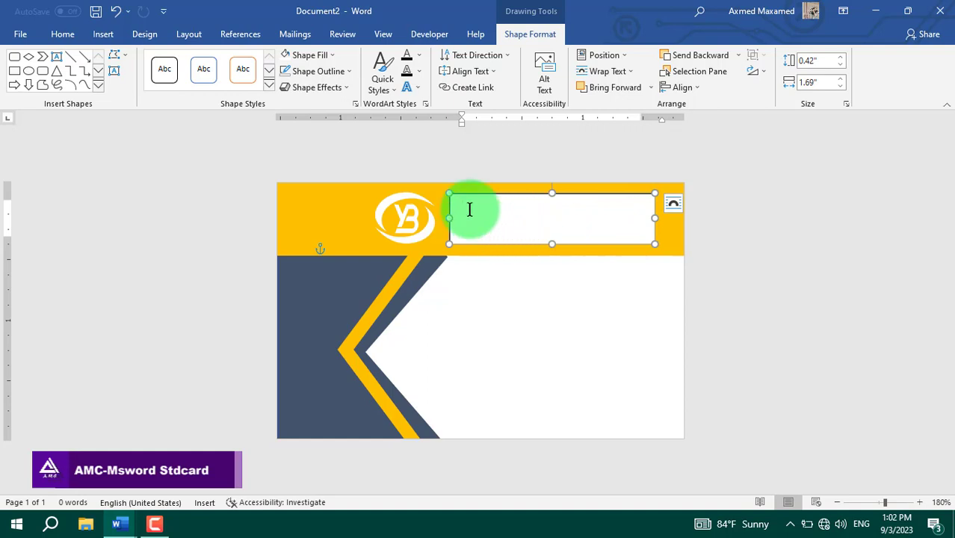
pyautogui.write('Yoo')
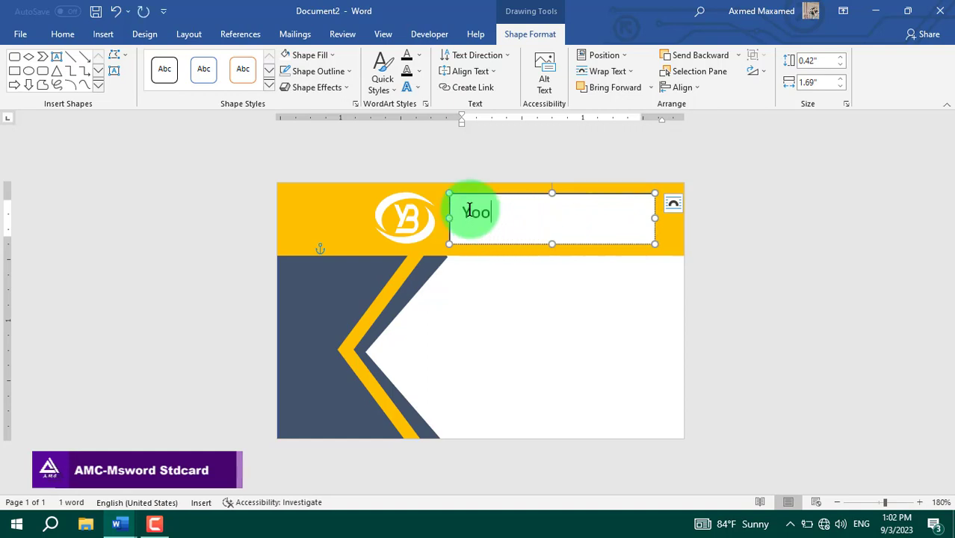
pyautogui.write('lbaan')
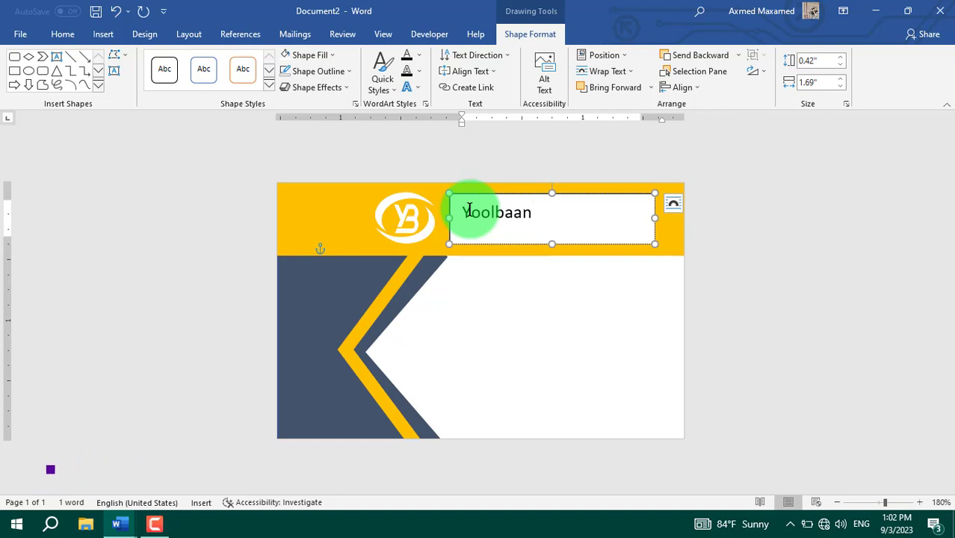
pyautogui.press('Return')
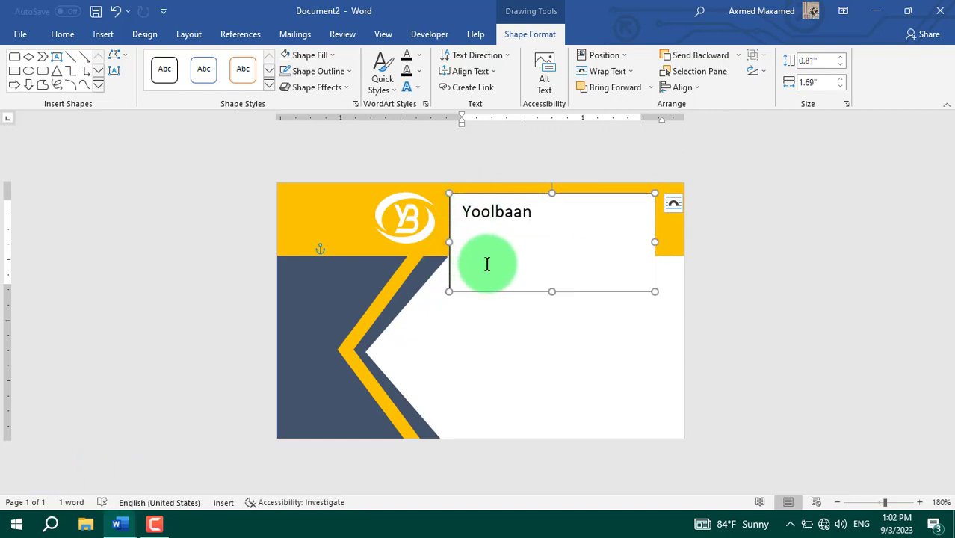
pyautogui.write('Insti')
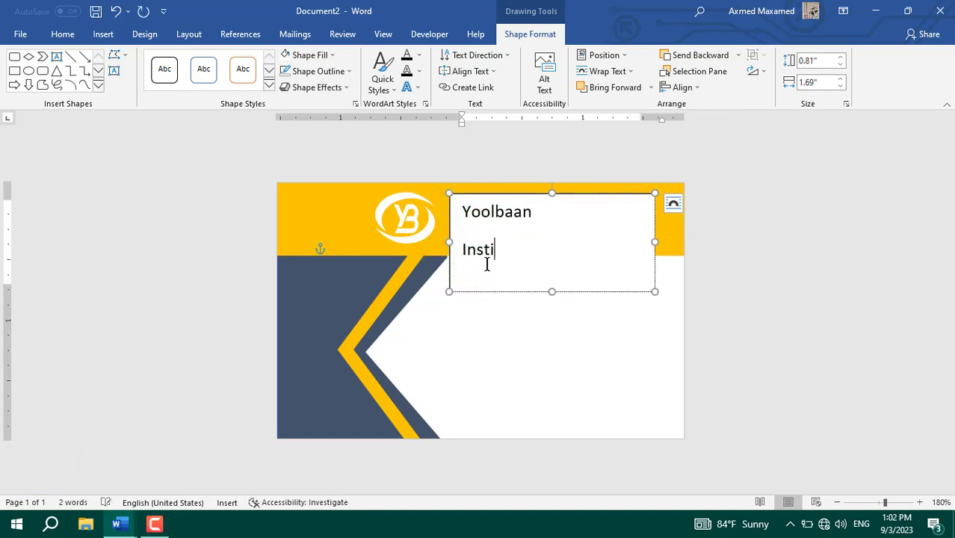
pyautogui.write('tute Of Computer Science')
pyautogui.click(534, 261)
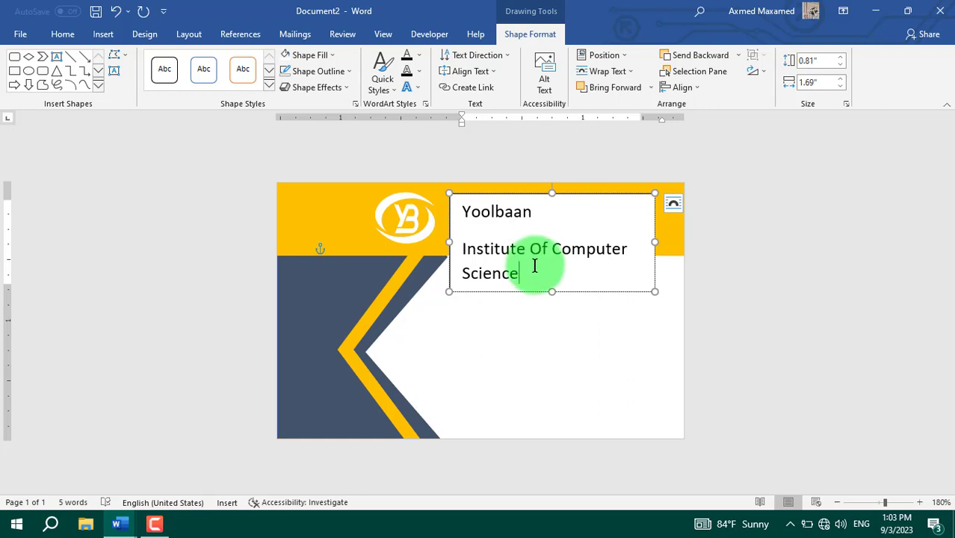
pyautogui.click(545, 215)
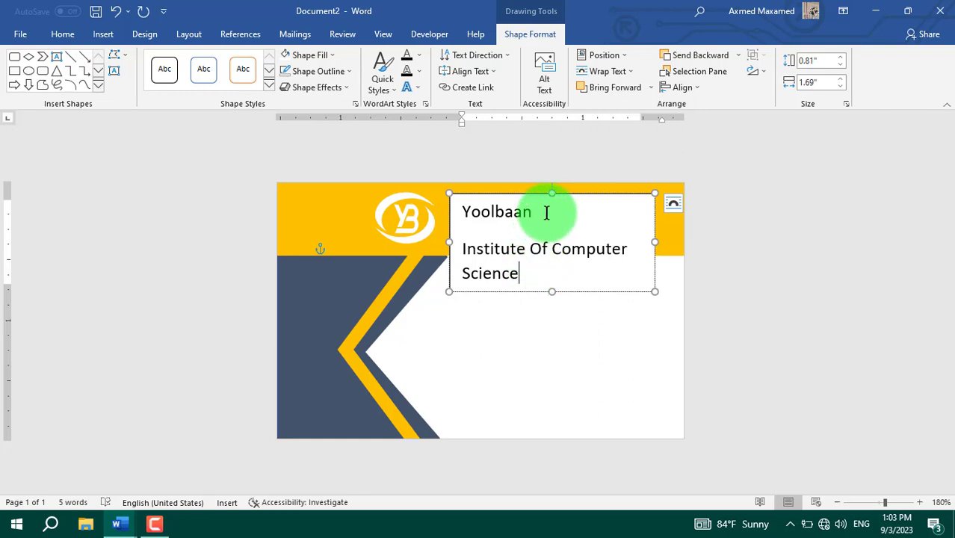
pyautogui.moveTo(546, 213); pyautogui.dragTo(470, 215)
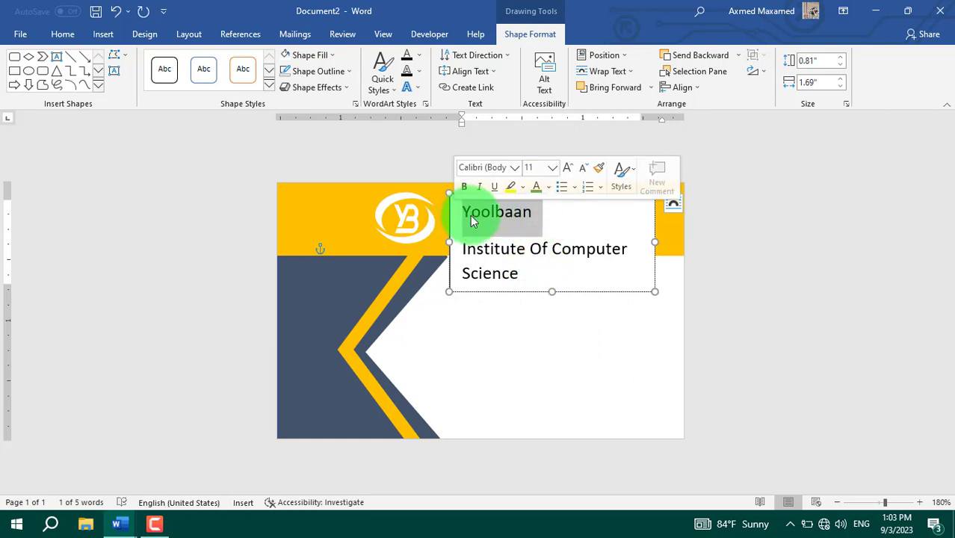
pyautogui.hotkey('ctrl', 'b')
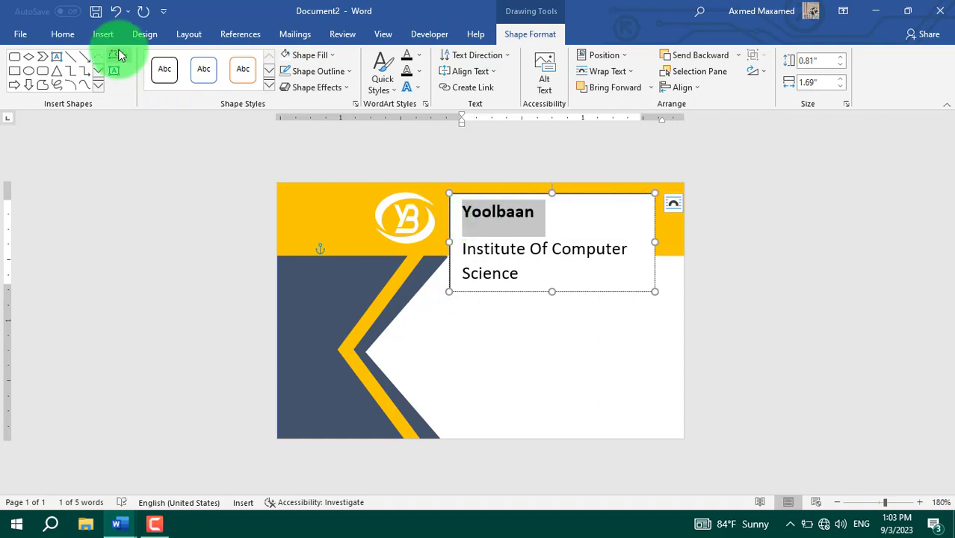
# Step: Set the Yoolbaan title to Britannic Bold, keeping its size at 11
pyautogui.click(62, 33)
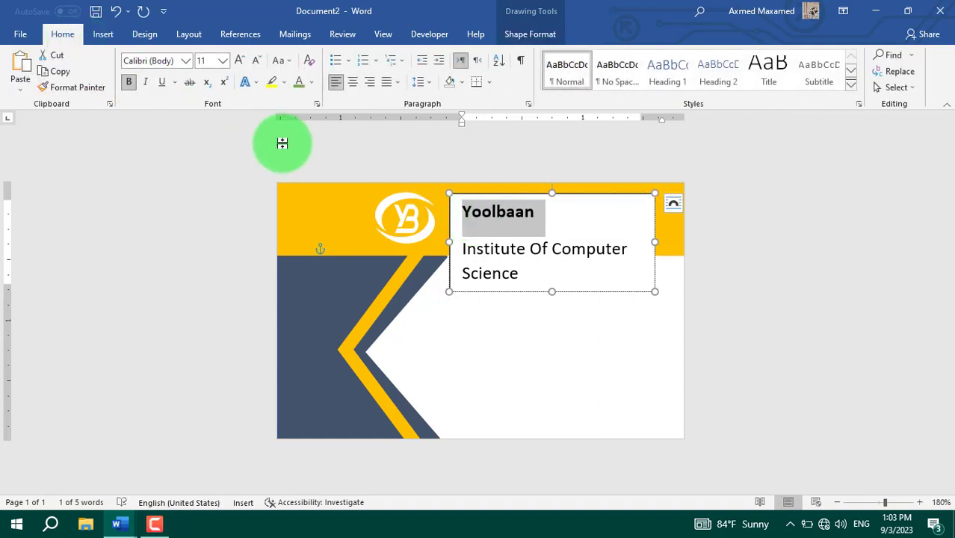
pyautogui.click(223, 61)
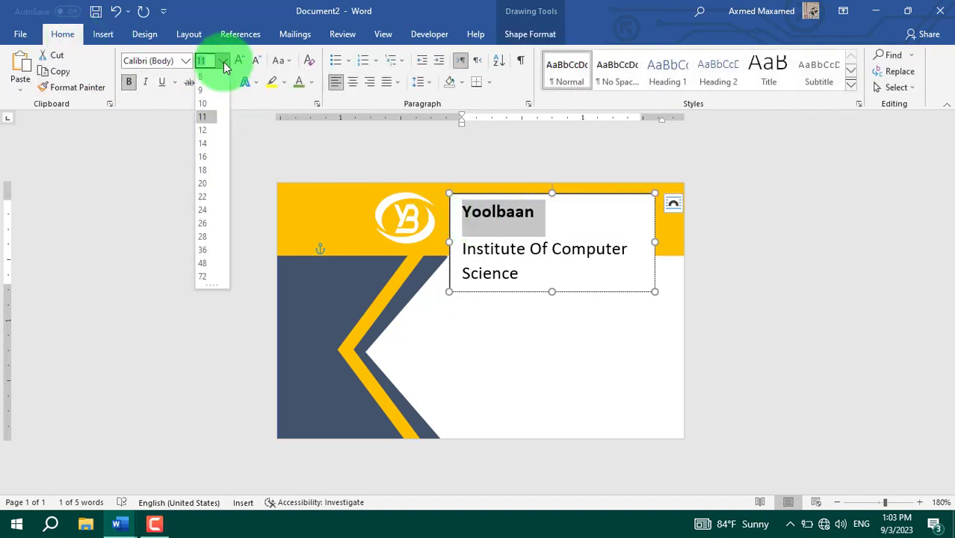
pyautogui.click(209, 122)
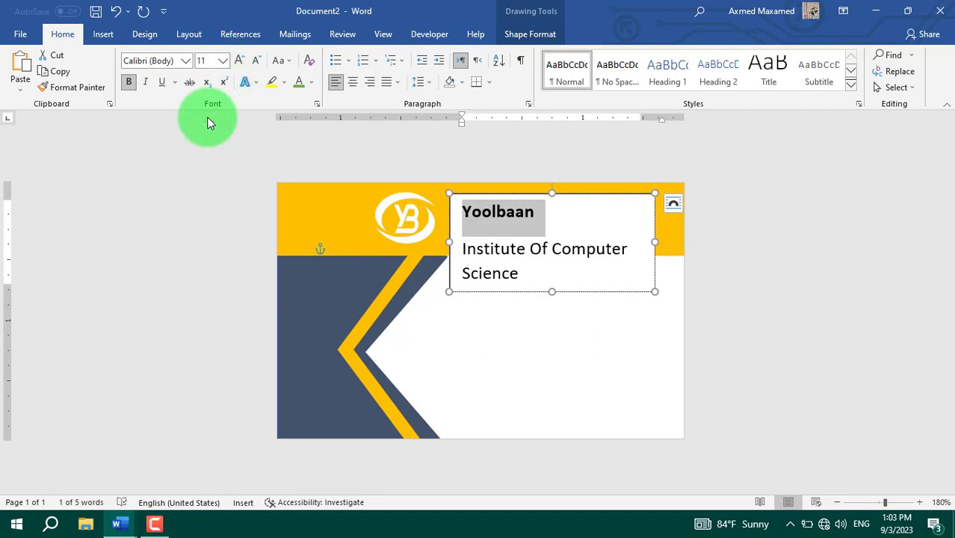
pyautogui.click(185, 60)
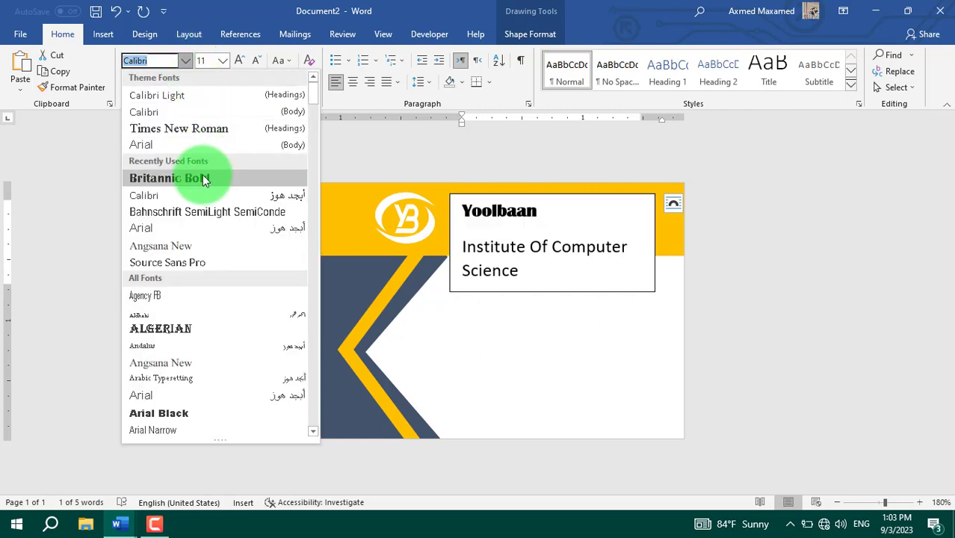
pyautogui.click(200, 177)
# Step: Expand Yoolbaan's character spacing by 1 pt in the Font dialog's Advanced settings
pyautogui.click(538, 214)
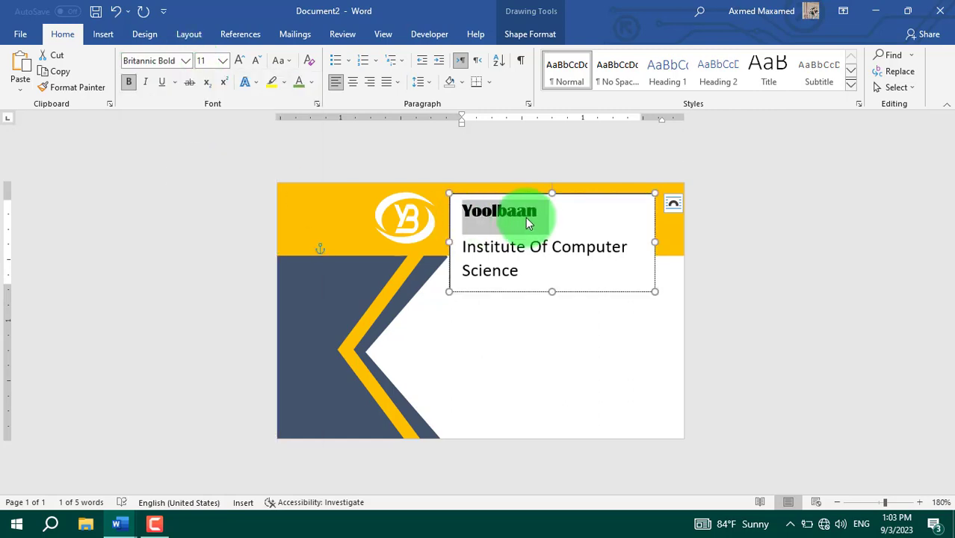
pyautogui.moveTo(542, 212); pyautogui.dragTo(455, 212)
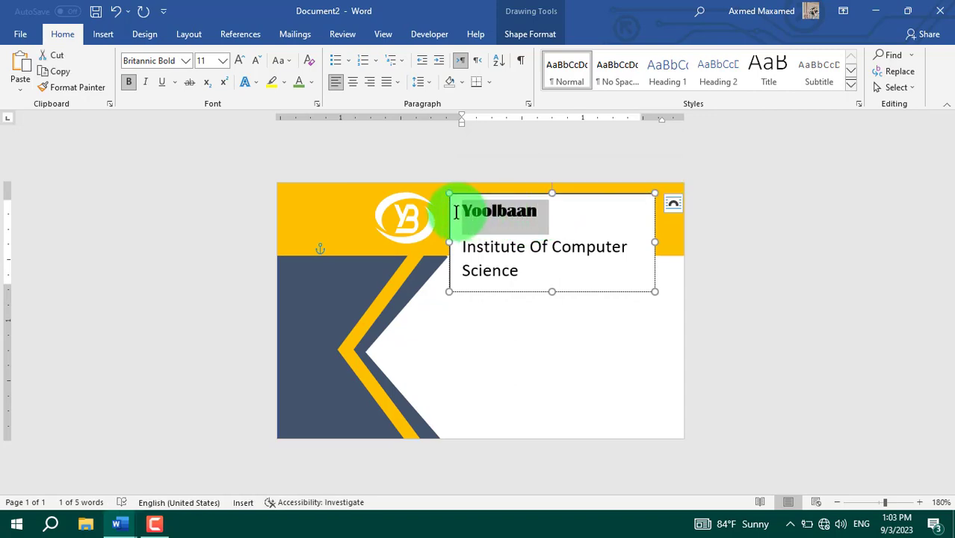
pyautogui.hotkey('ctrl', 'd')
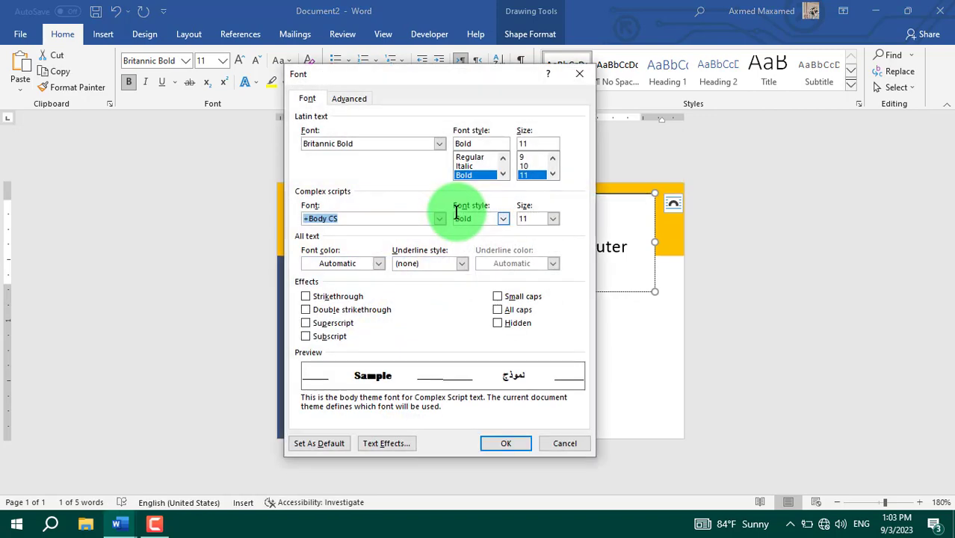
pyautogui.click(351, 100)
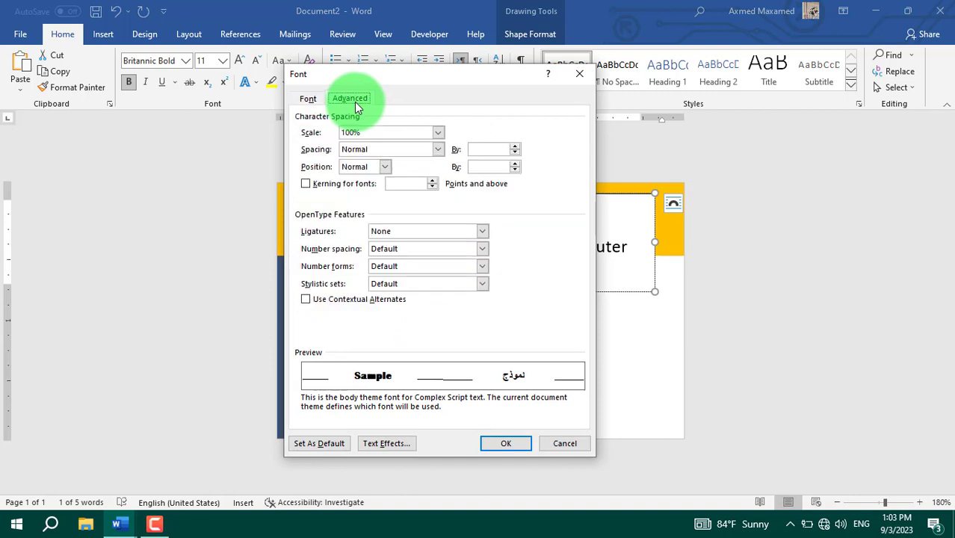
pyautogui.click(438, 151)
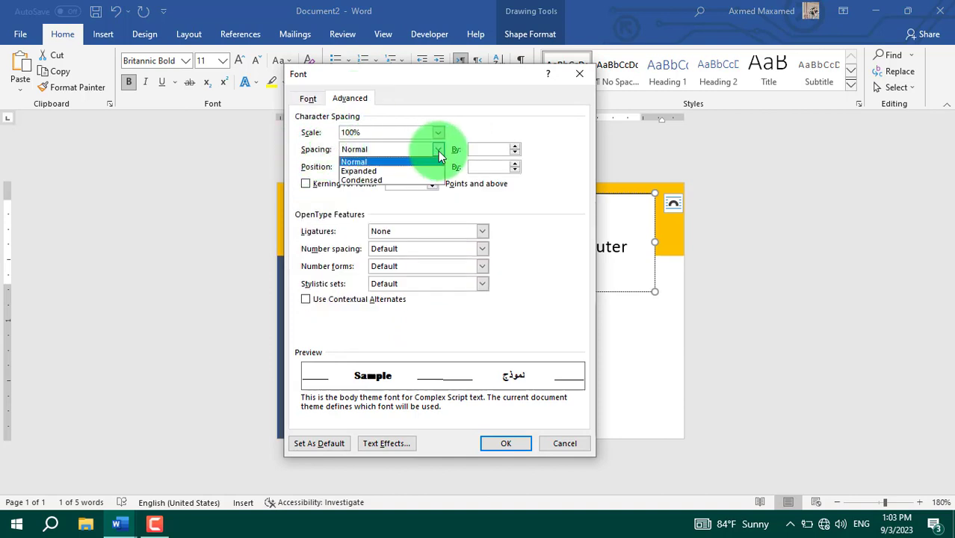
pyautogui.click(373, 170)
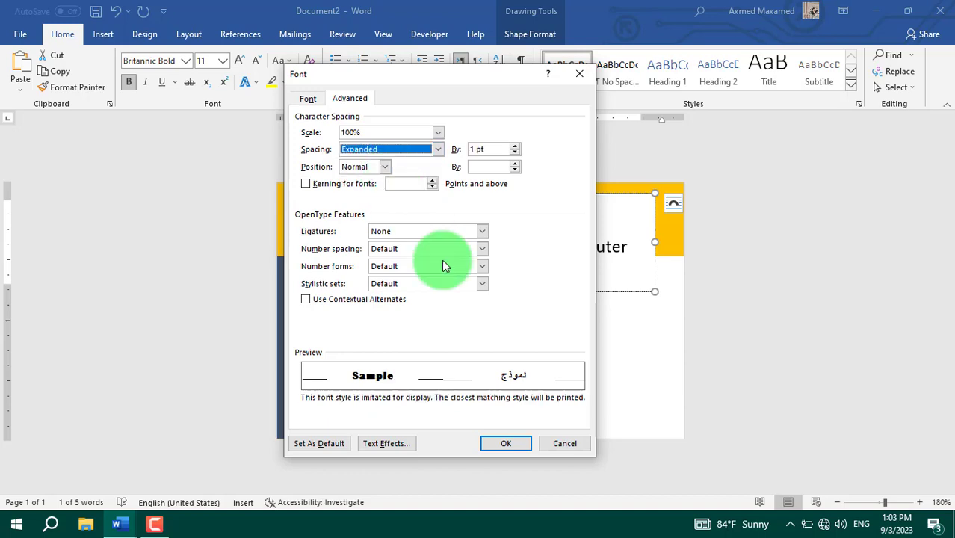
pyautogui.moveTo(413, 79); pyautogui.dragTo(236, 116)
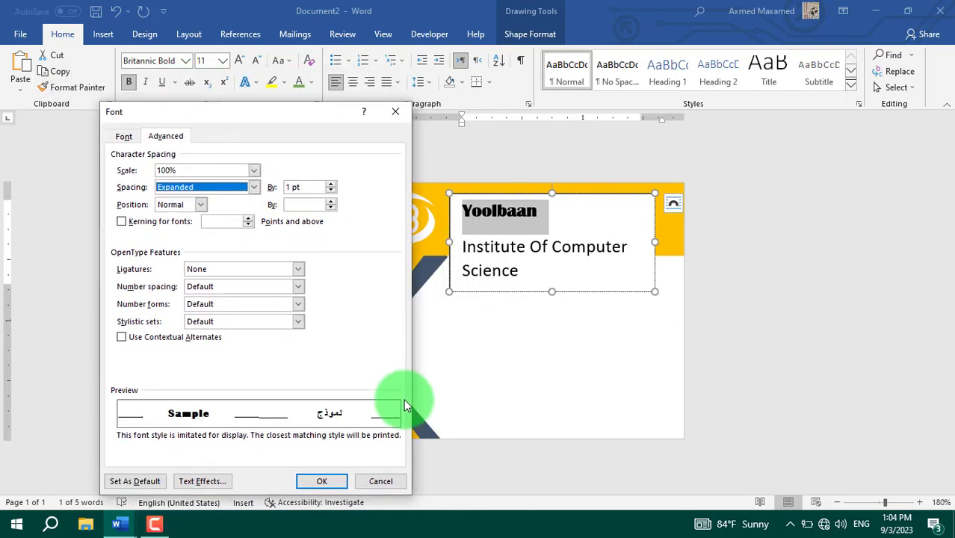
pyautogui.click(326, 479)
pyautogui.moveTo(542, 270); pyautogui.dragTo(463, 237)
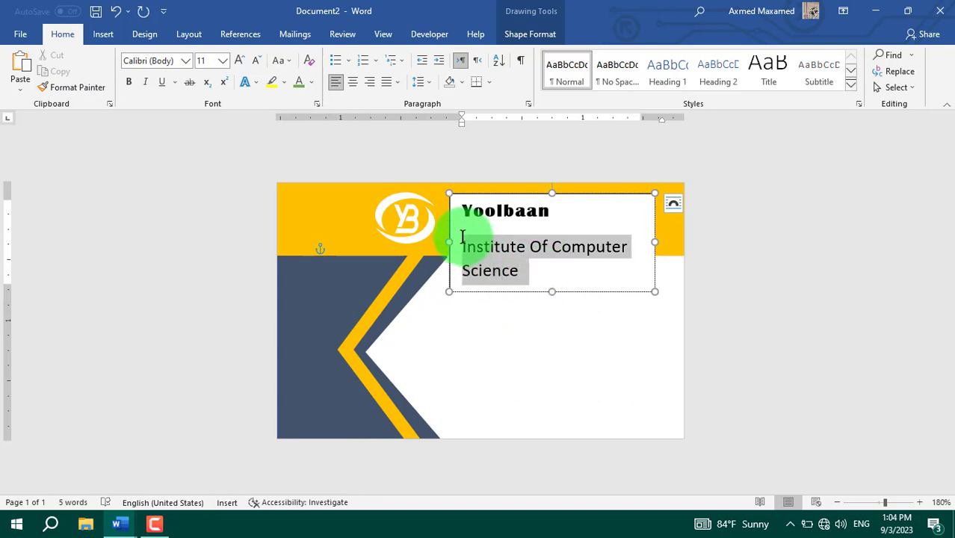
# Step: Make the institute line size 9 and set Spacing After to 0 pt for both lines
pyautogui.click(223, 61)
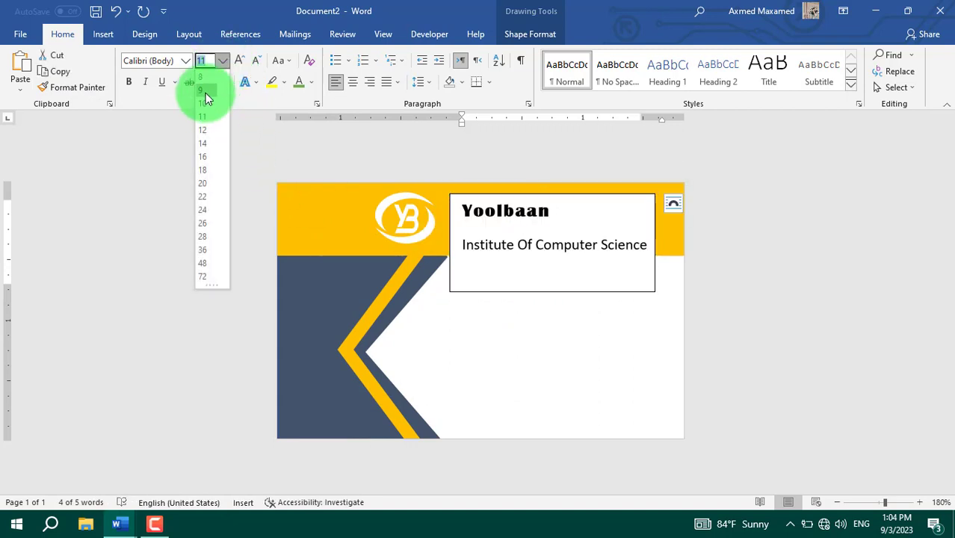
pyautogui.click(206, 93)
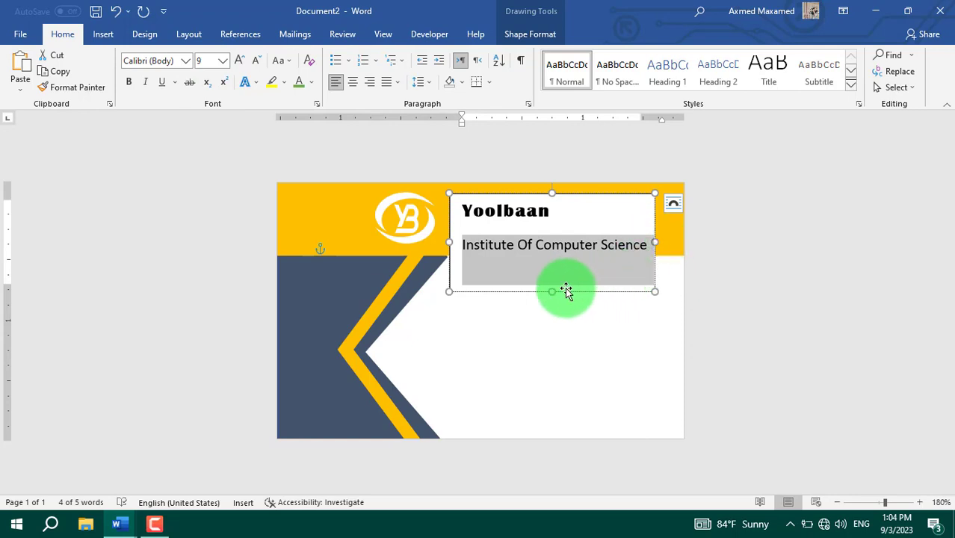
pyautogui.click(526, 247)
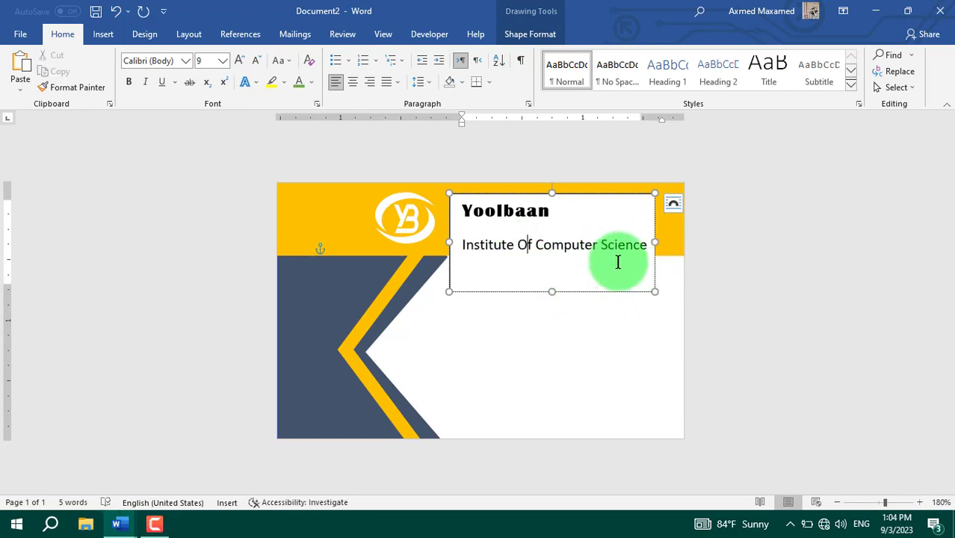
pyautogui.moveTo(617, 261); pyautogui.dragTo(463, 211)
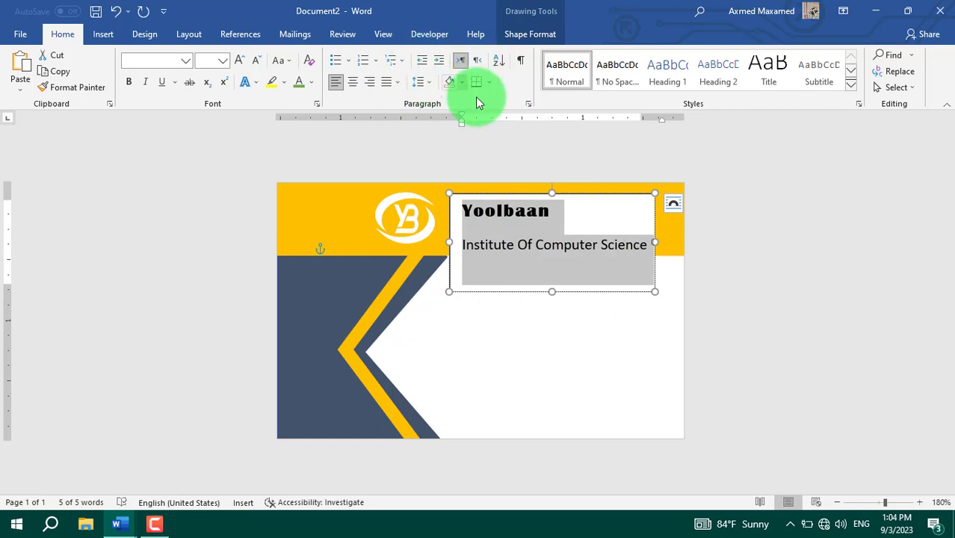
pyautogui.click(528, 103)
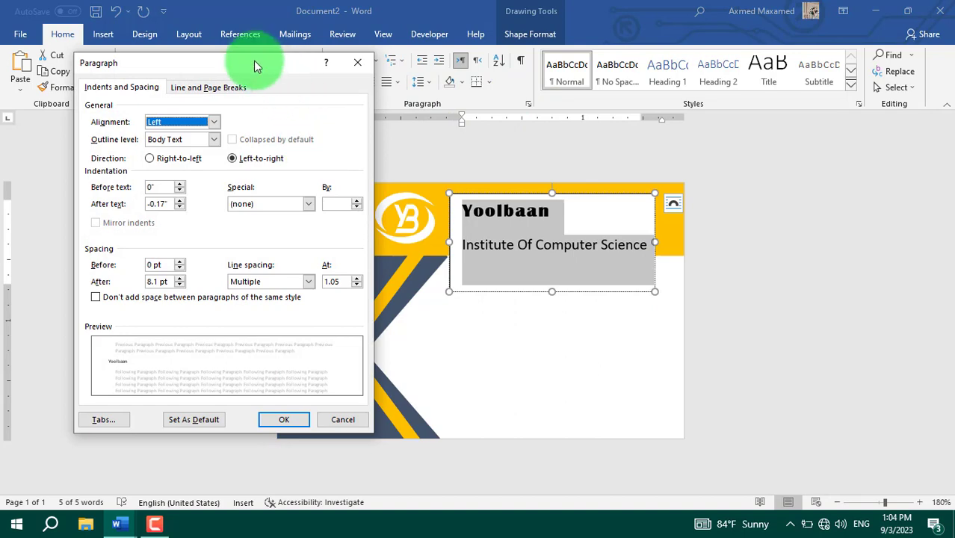
pyautogui.moveTo(253, 63); pyautogui.dragTo(758, 94)
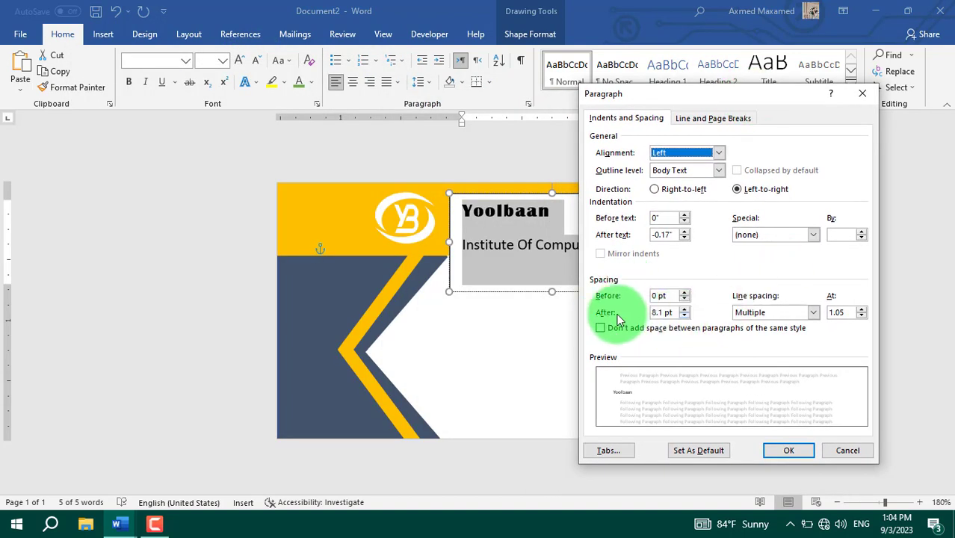
pyautogui.click(683, 314)
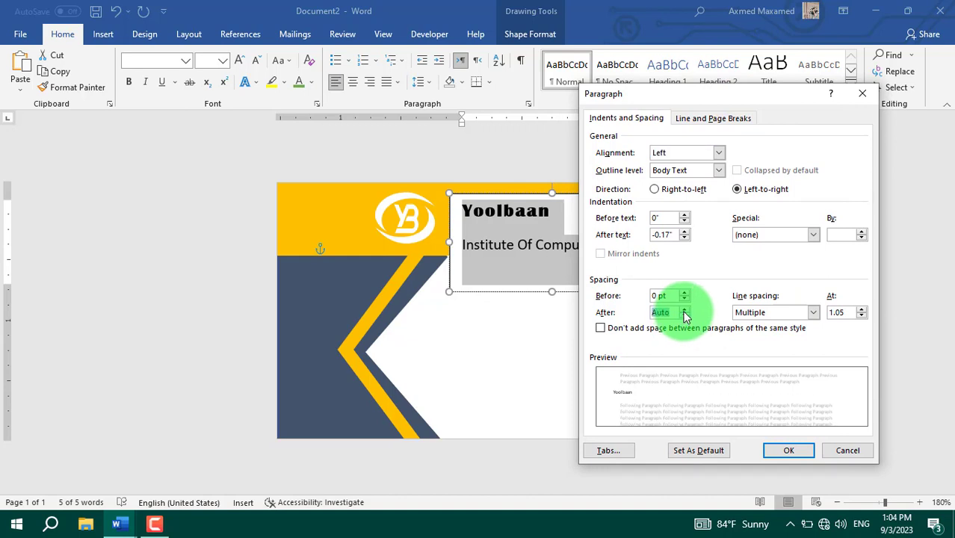
pyautogui.click(684, 308)
pyautogui.click(788, 450)
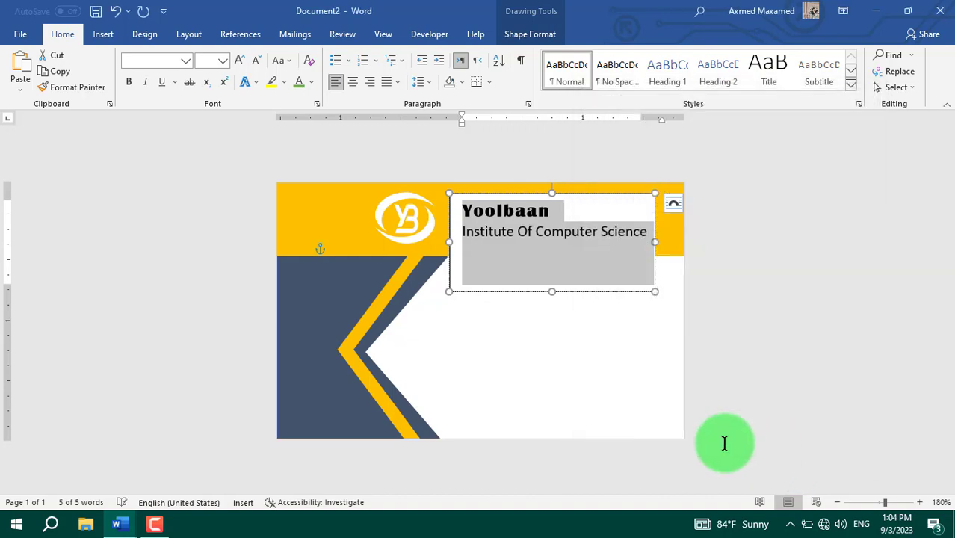
pyautogui.click(535, 245)
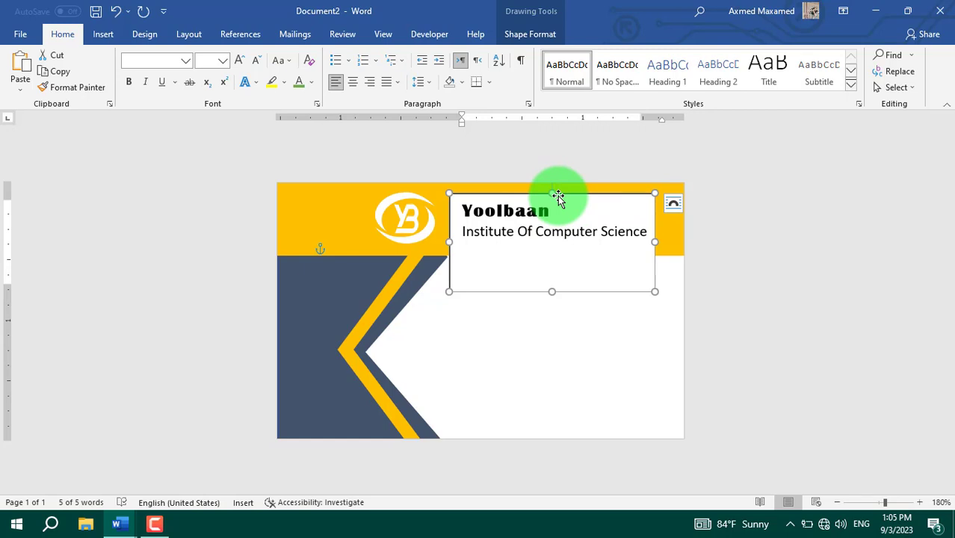
# Step: Give the title text box No Fill and No Outline
pyautogui.click(557, 196)
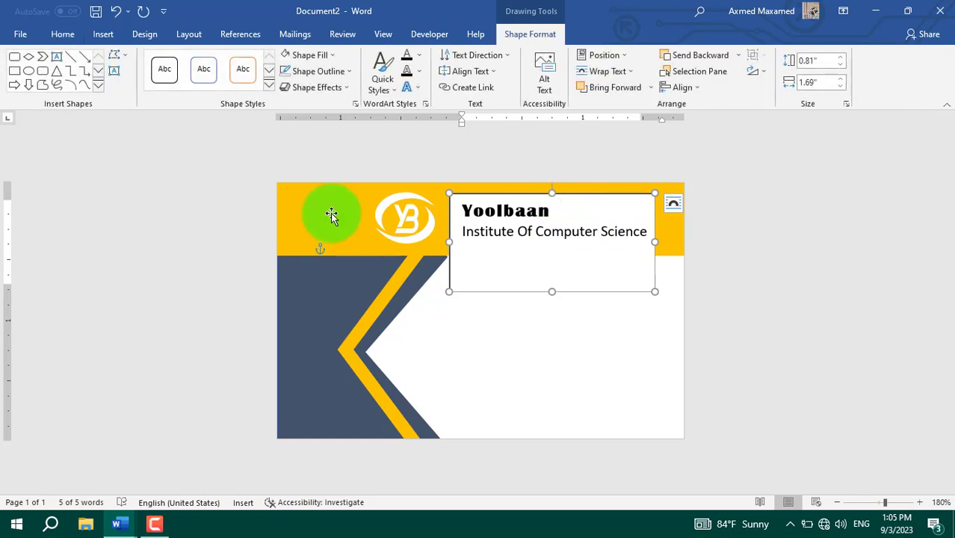
pyautogui.click(325, 58)
pyautogui.click(319, 181)
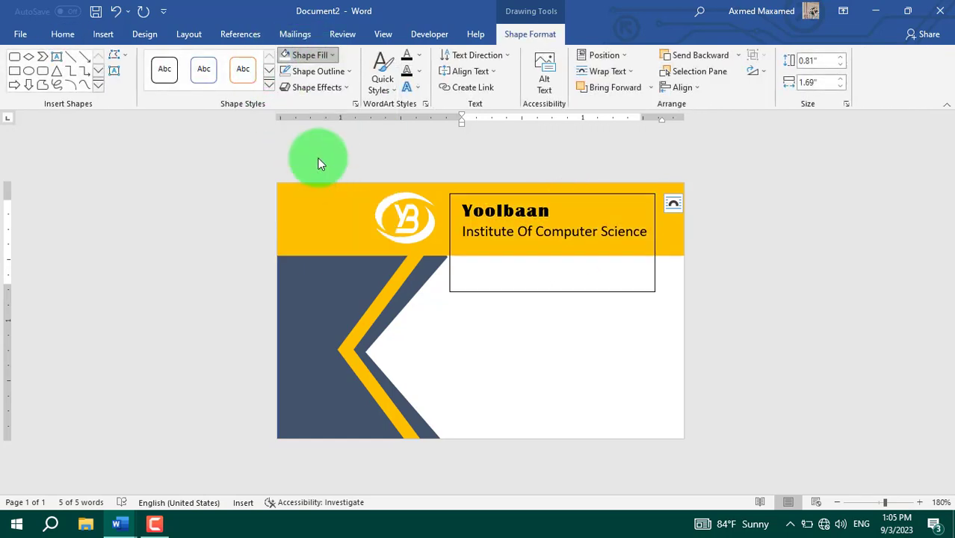
pyautogui.click(319, 70)
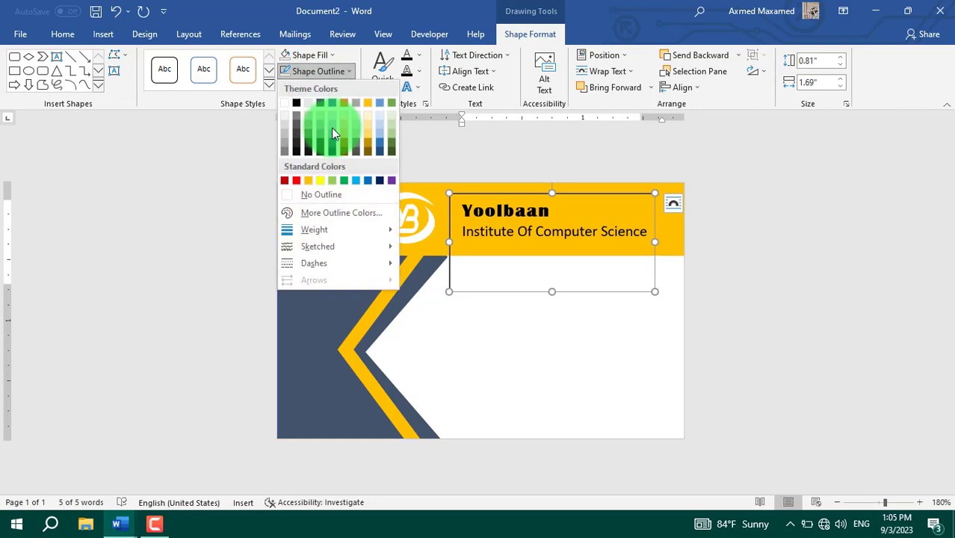
pyautogui.click(342, 194)
# Step: Color the word Yoolbaan white
pyautogui.moveTo(558, 210); pyautogui.dragTo(468, 210)
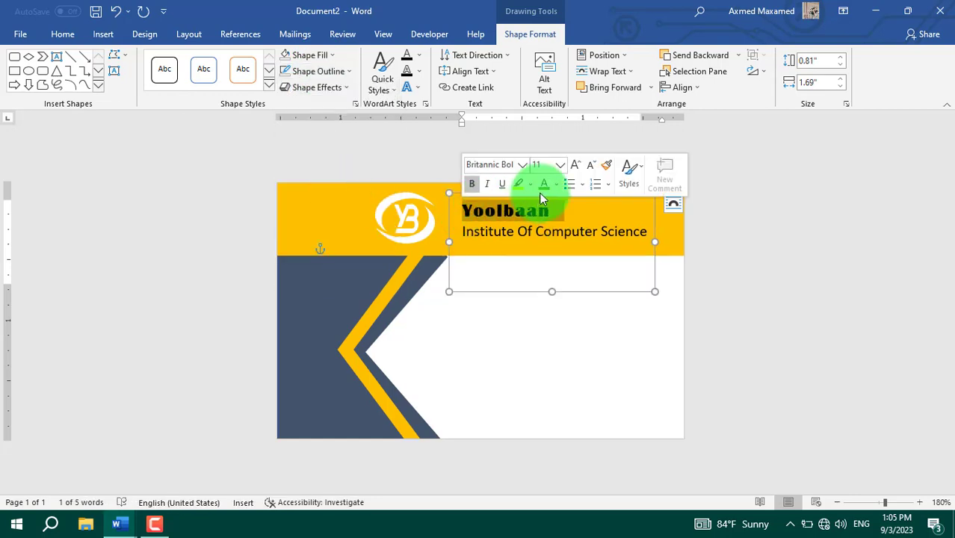
pyautogui.click(556, 188)
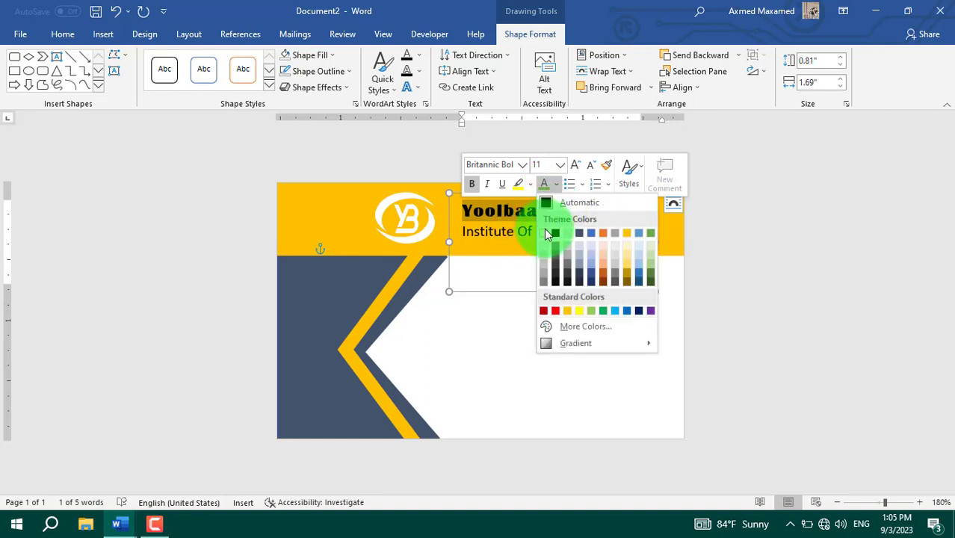
pyautogui.click(544, 229)
pyautogui.click(517, 232)
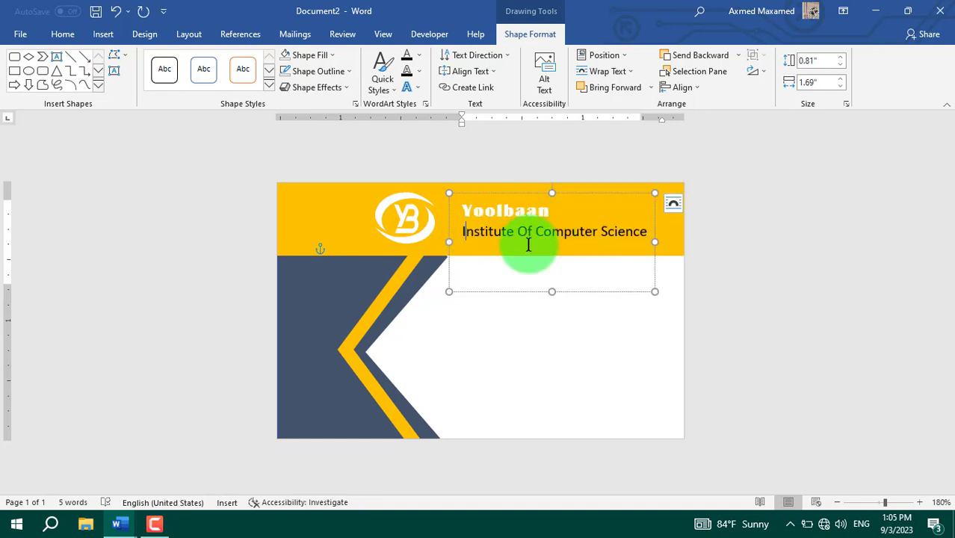
# Step: Shrink the text box to 0.46" tall and nudge it up toward the logo
pyautogui.moveTo(549, 284); pyautogui.dragTo(549, 253)
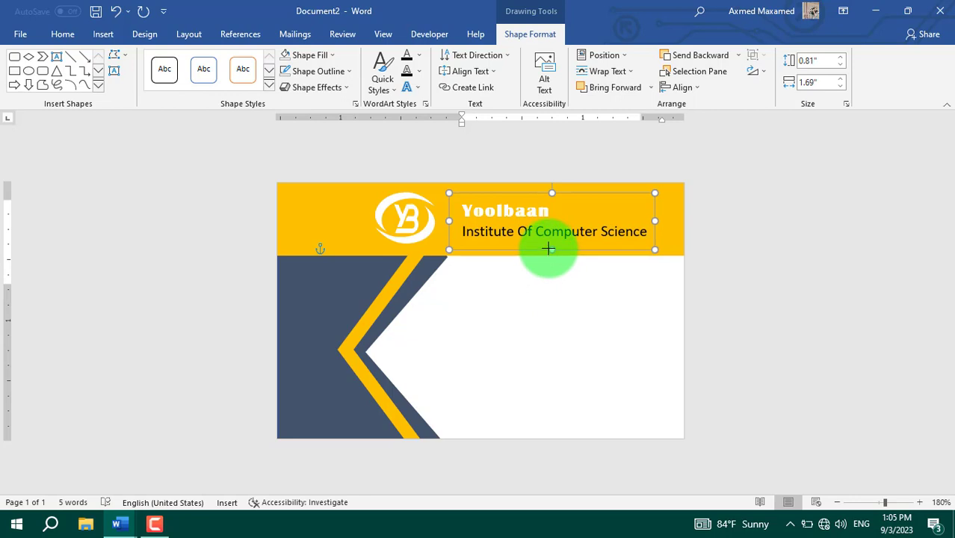
pyautogui.click(510, 194)
pyautogui.moveTo(510, 194); pyautogui.dragTo(495, 186)
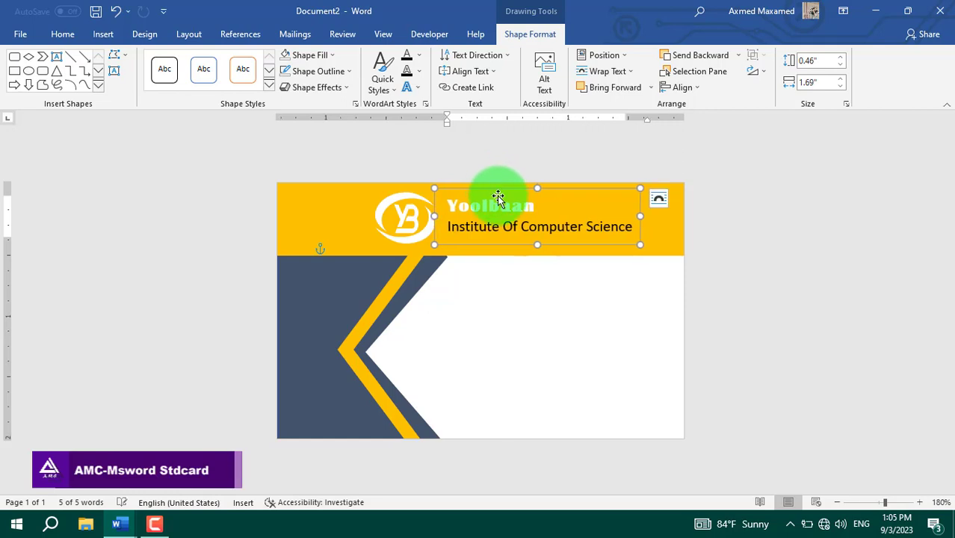
pyautogui.click(462, 298)
pyautogui.click(587, 367)
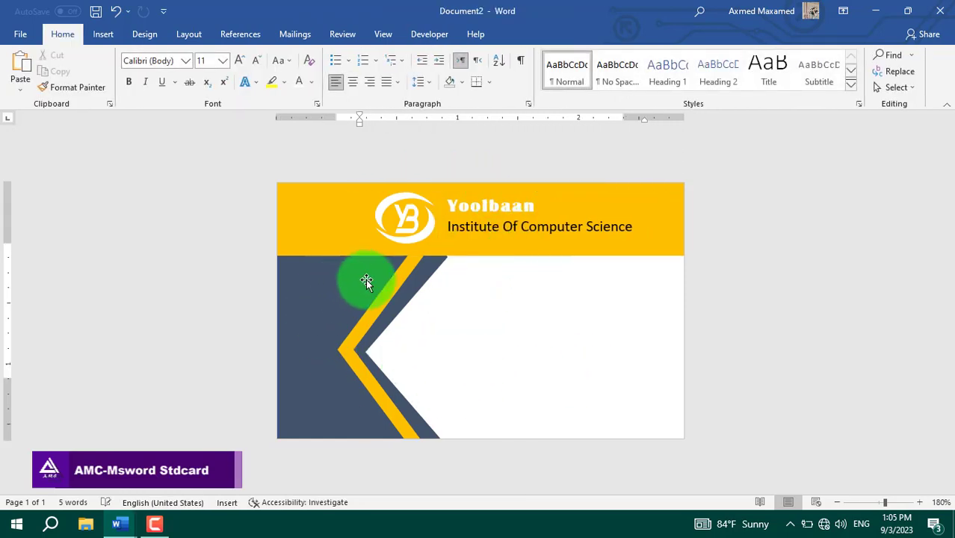
# Step: Draw a rectangle on the card's dark left panel
pyautogui.click(111, 38)
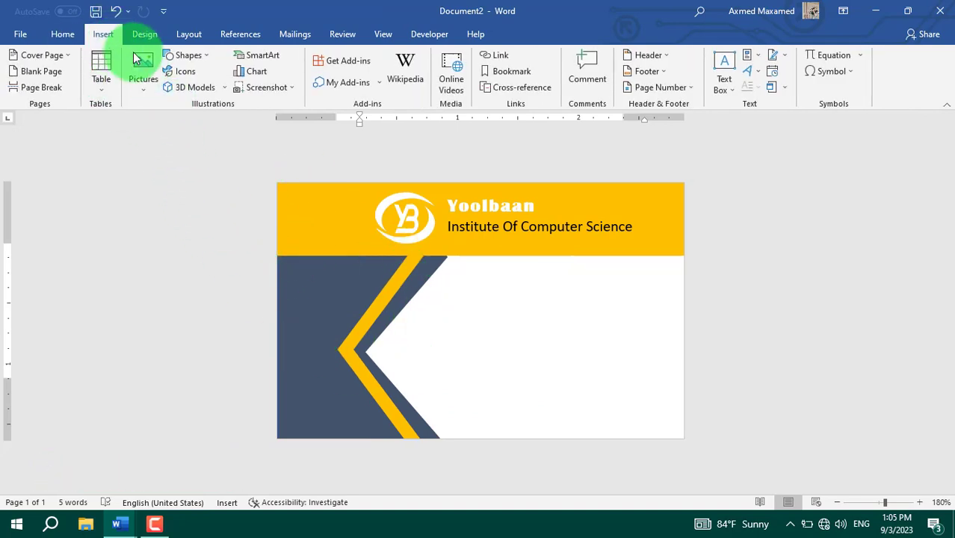
pyautogui.click(187, 56)
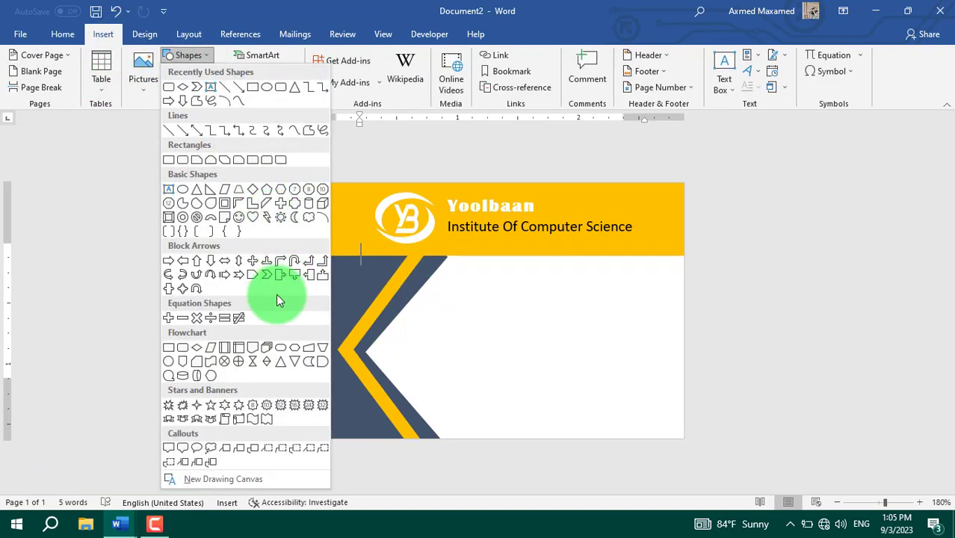
pyautogui.click(251, 88)
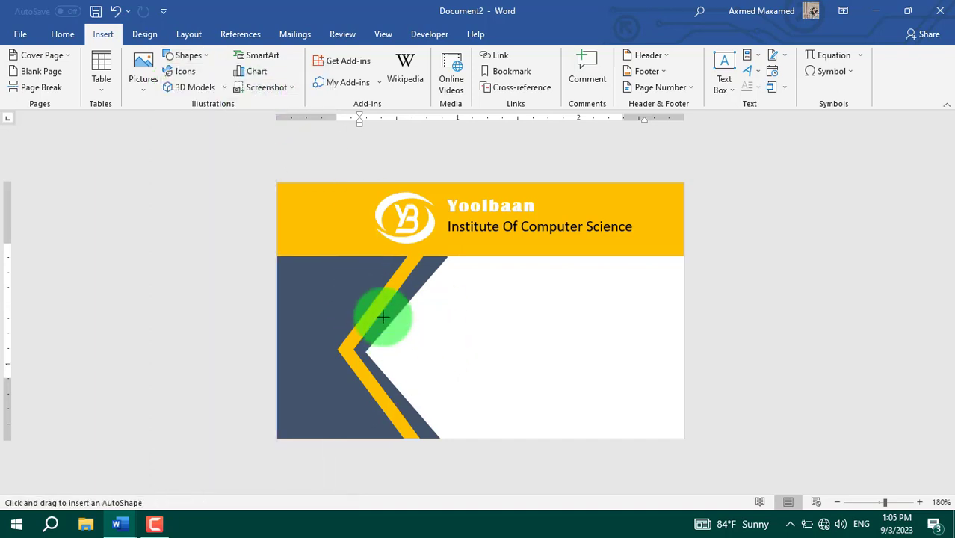
pyautogui.moveTo(346, 276)
pyautogui.mouseDown()
pyautogui.moveTo(480, 383)
pyautogui.moveTo(449, 381)
pyautogui.moveTo(449, 364)
pyautogui.moveTo(391, 365)
pyautogui.mouseUp()
# Step: Fill the rectangle with the profile-picture image from a file
pyautogui.click(329, 55)
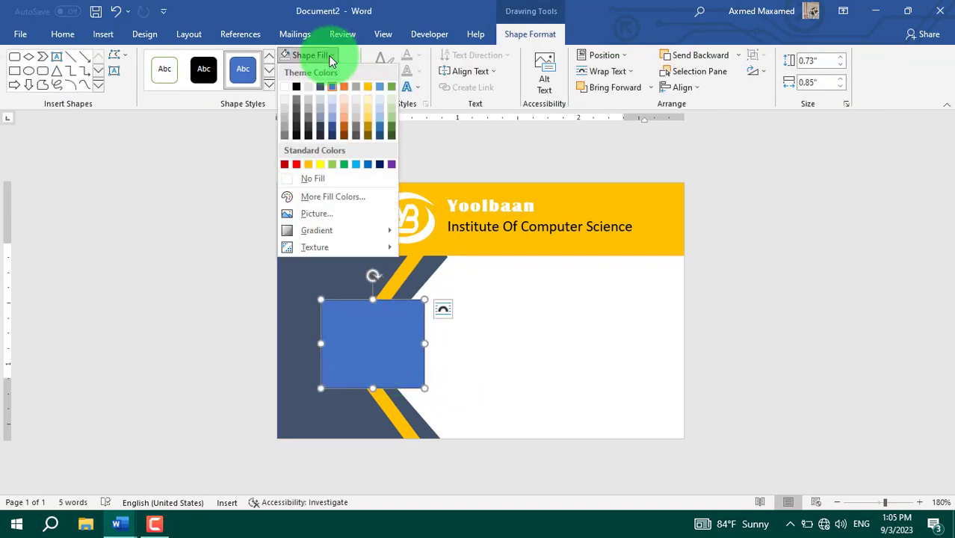
pyautogui.click(322, 214)
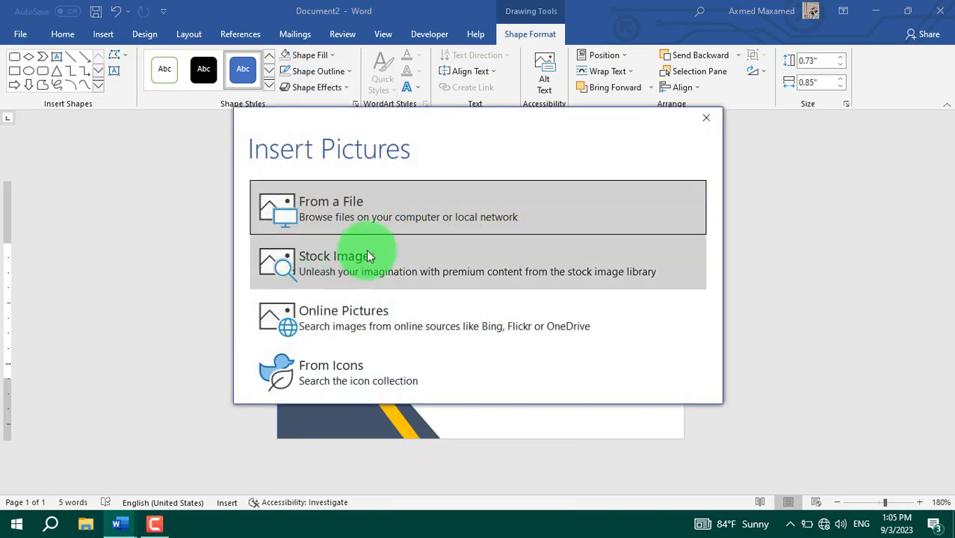
pyautogui.click(373, 213)
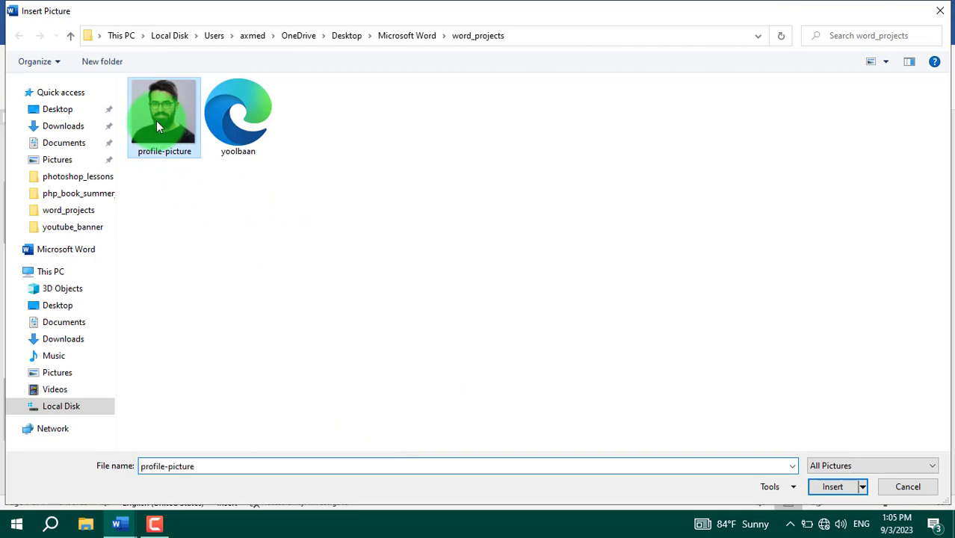
pyautogui.click(841, 489)
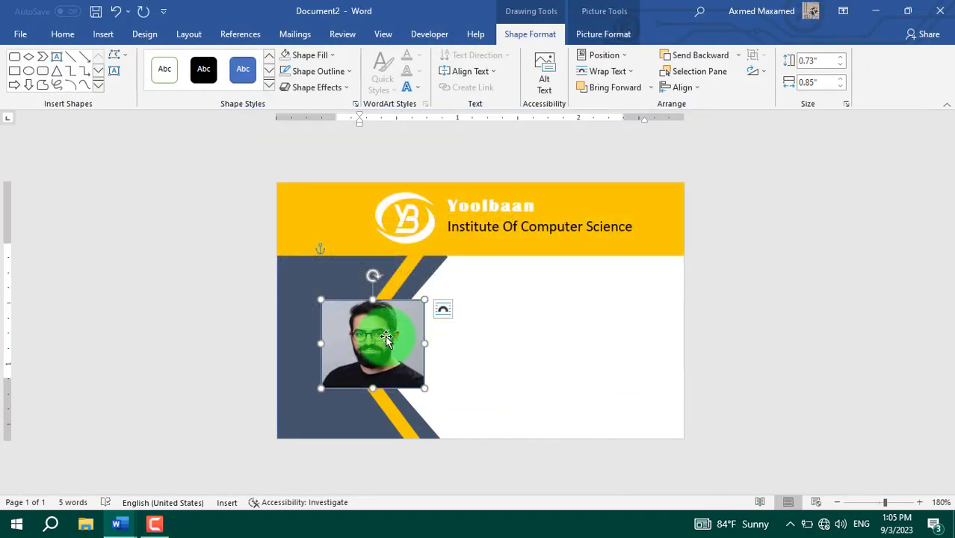
# Step: In Format Shape's Crop settings, set the photo's picture height to 0.8"
pyautogui.rightClick(385, 337)
pyautogui.click(448, 329)
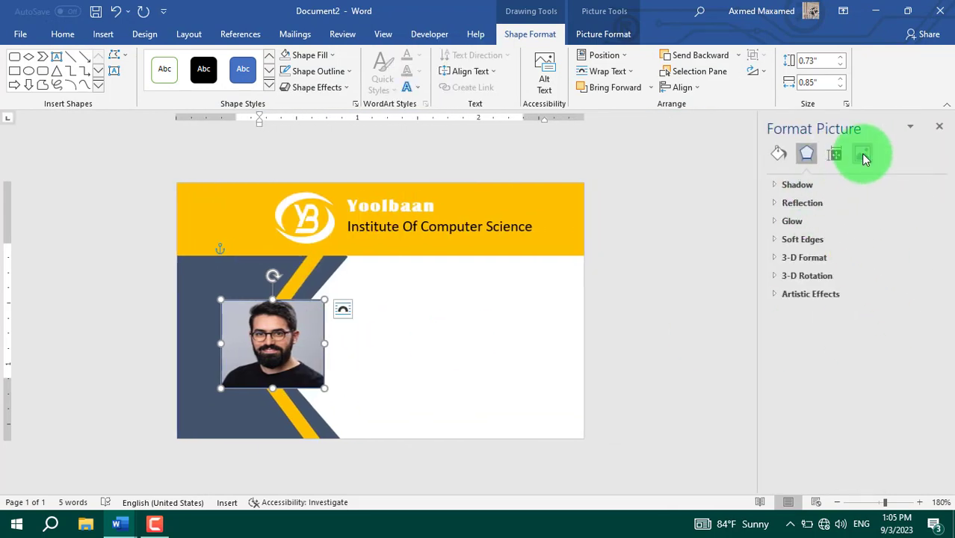
pyautogui.click(862, 155)
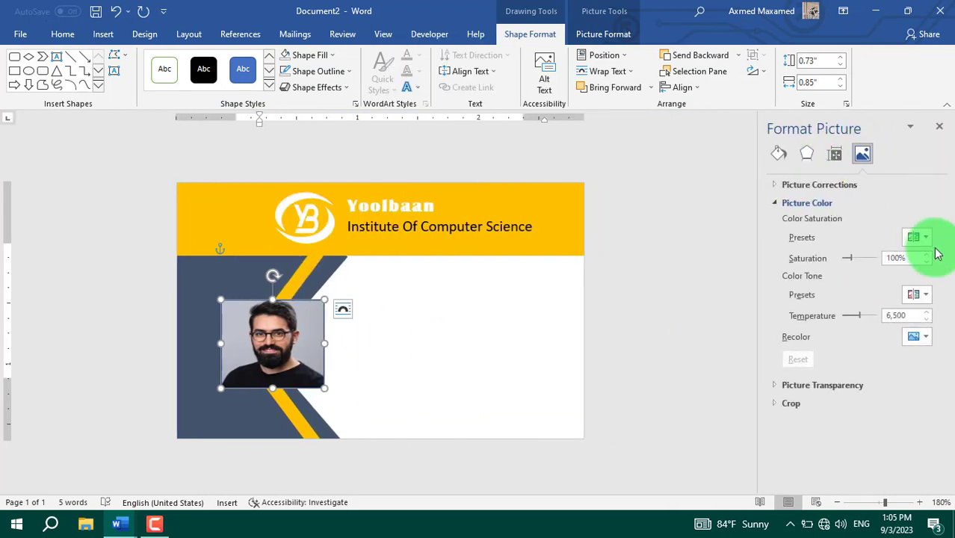
pyautogui.click(774, 204)
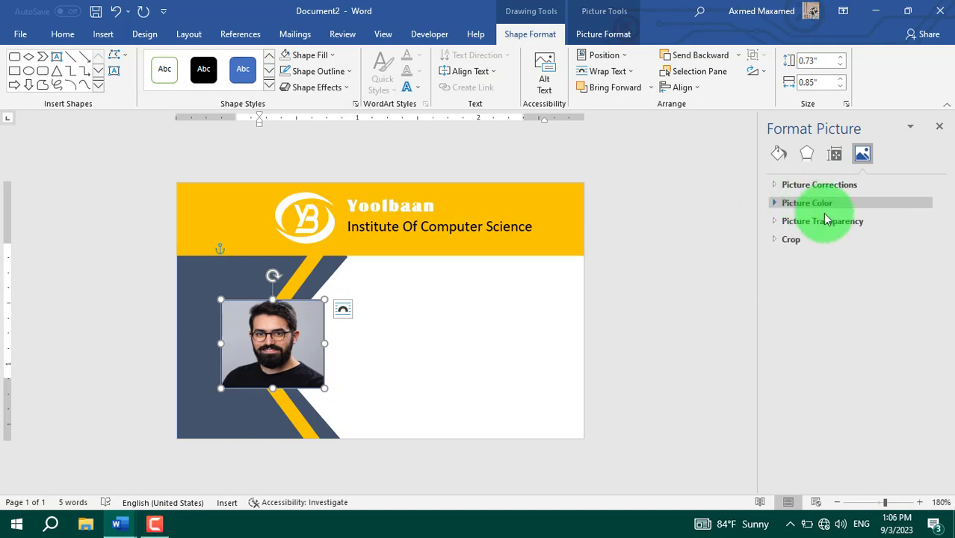
pyautogui.click(775, 239)
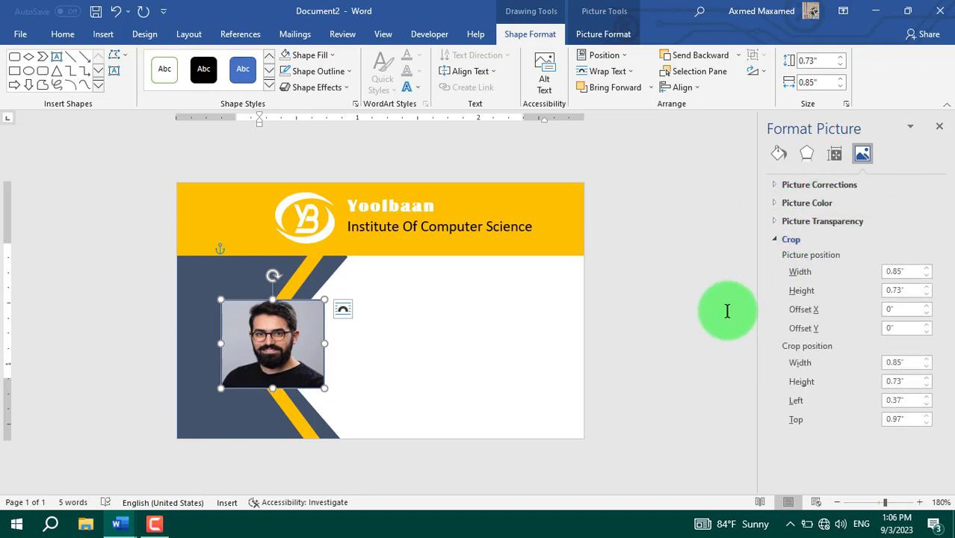
pyautogui.click(927, 288)
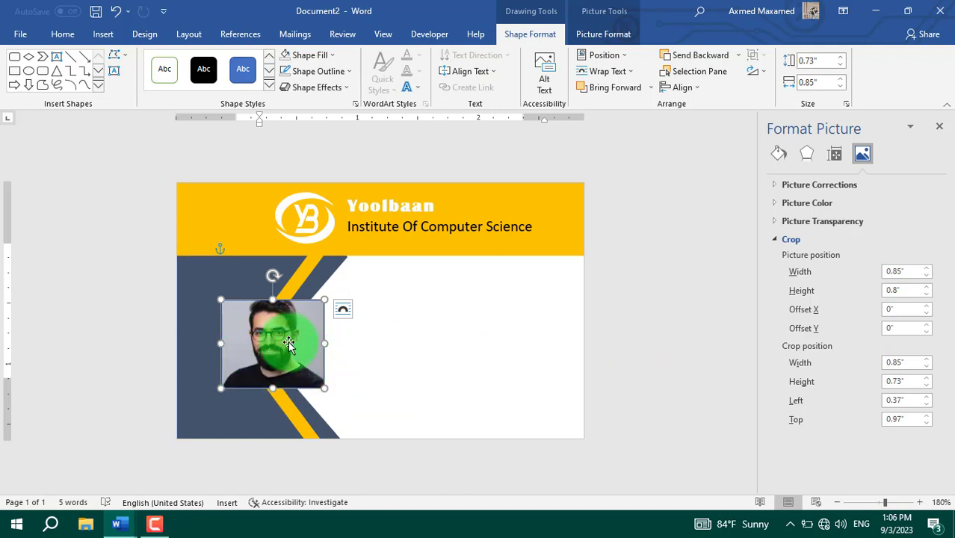
pyautogui.click(939, 126)
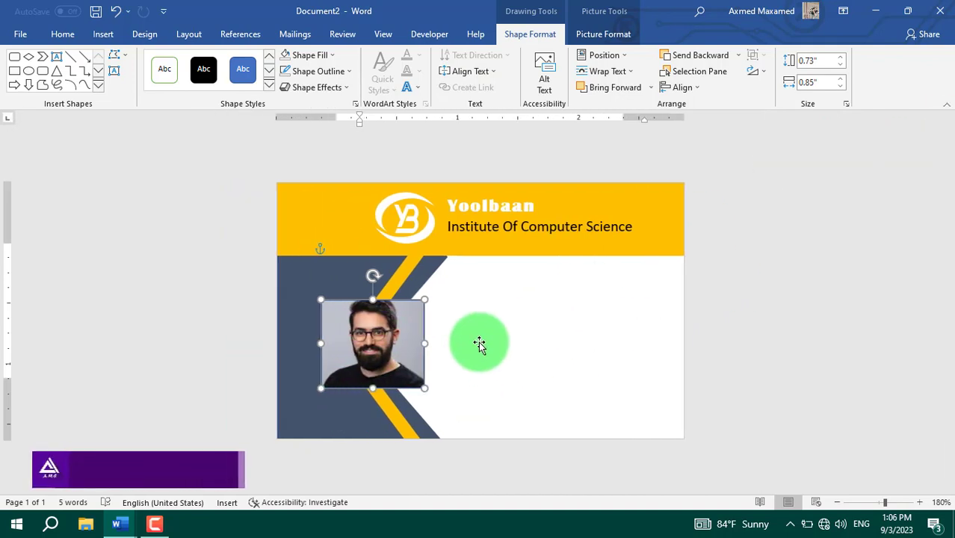
# Step: Set the photo frame's Shape Outline to No Outline
pyautogui.click(329, 72)
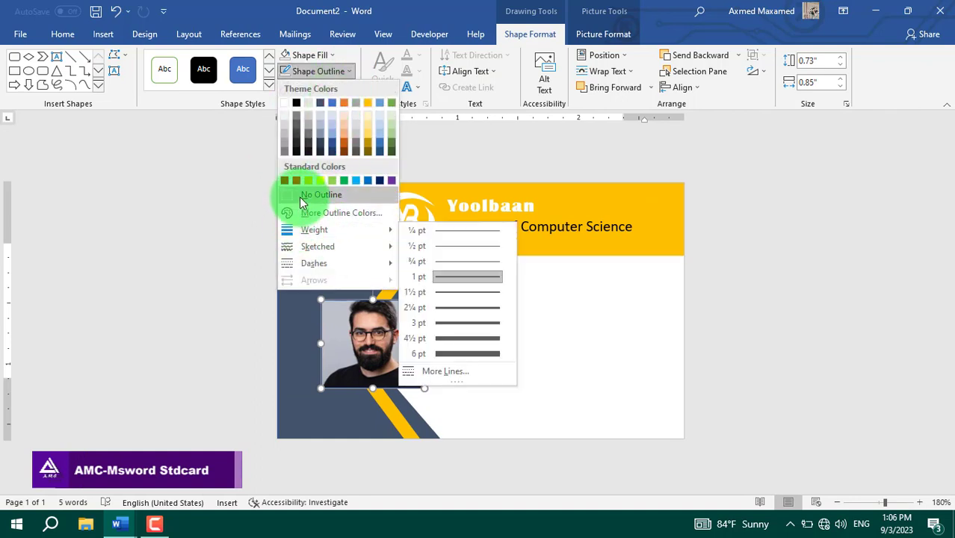
pyautogui.click(300, 196)
pyautogui.click(295, 341)
pyautogui.click(453, 331)
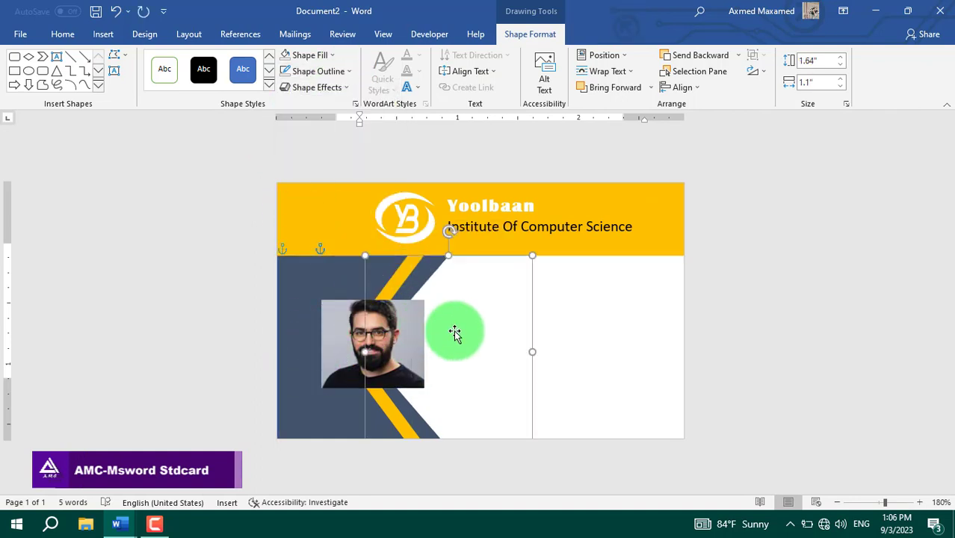
# Step: Shift the photo frame slightly to the right on the dark panel
pyautogui.click(352, 352)
pyautogui.click(373, 340)
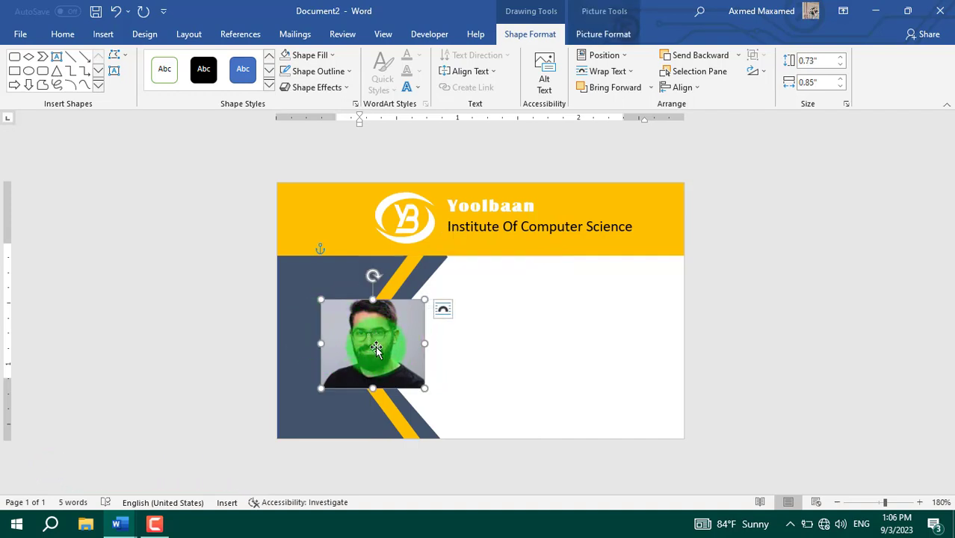
pyautogui.moveTo(376, 348)
pyautogui.mouseDown()
pyautogui.moveTo(367, 340)
pyautogui.moveTo(413, 342)
pyautogui.moveTo(364, 343)
pyautogui.moveTo(363, 335)
pyautogui.mouseUp()
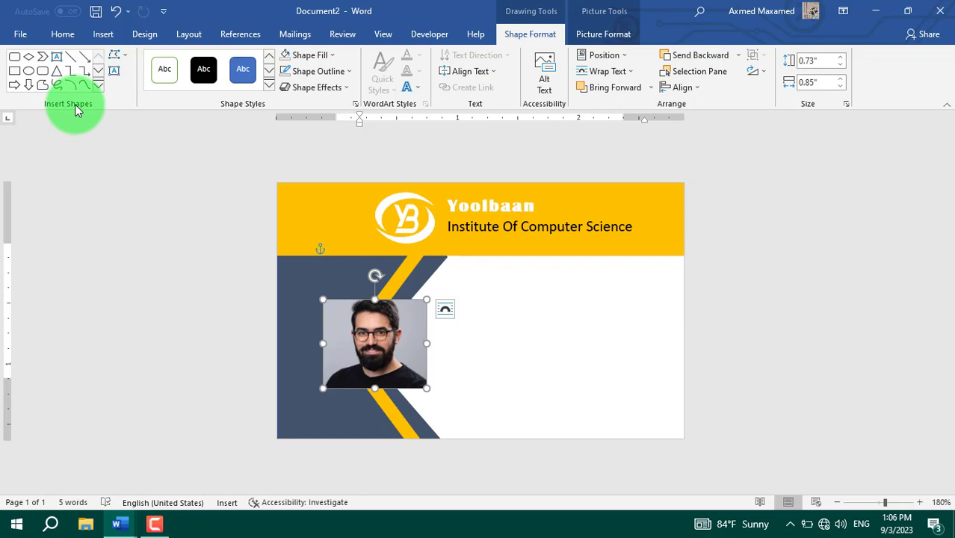
# Step: Change the photo frame's shape from a plain rectangle to a rounded rectangle
pyautogui.click(127, 58)
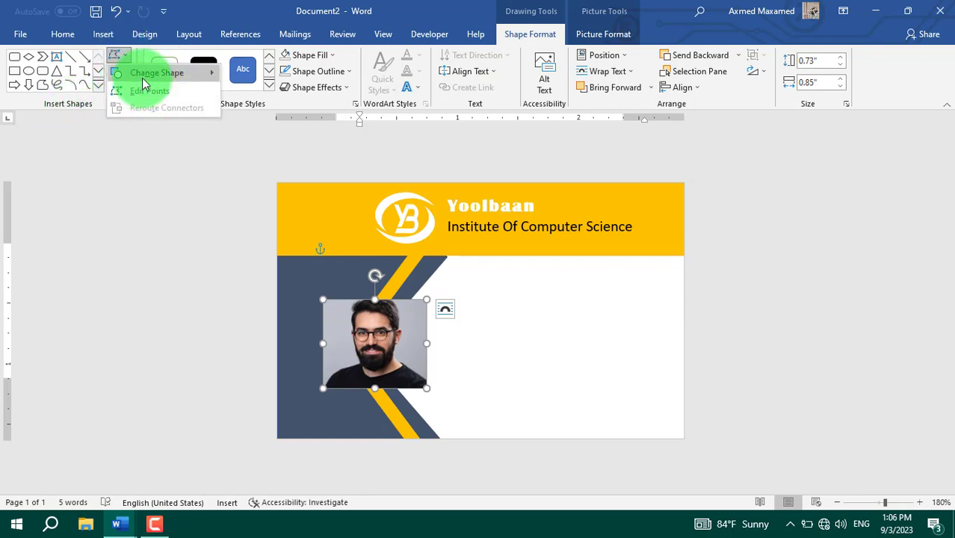
pyautogui.moveTo(150, 76)
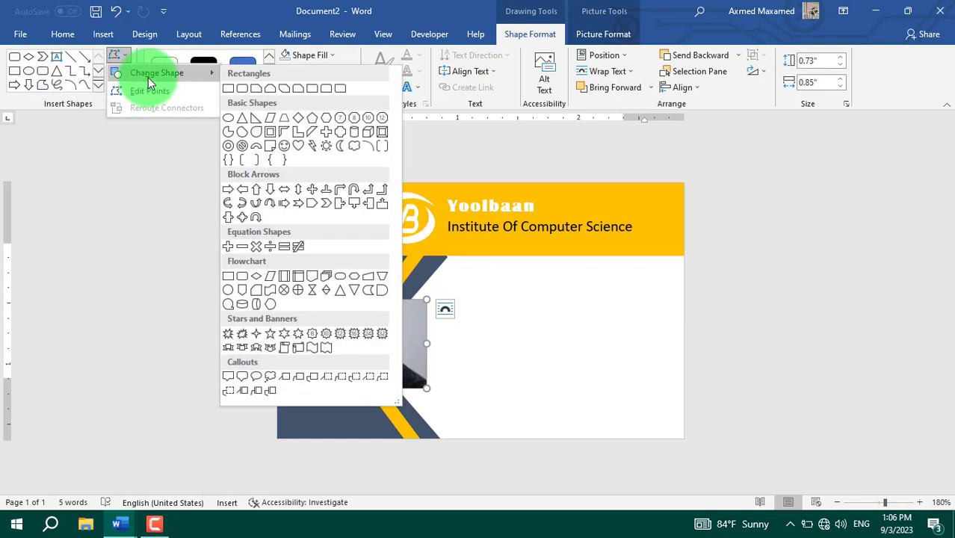
pyautogui.click(242, 88)
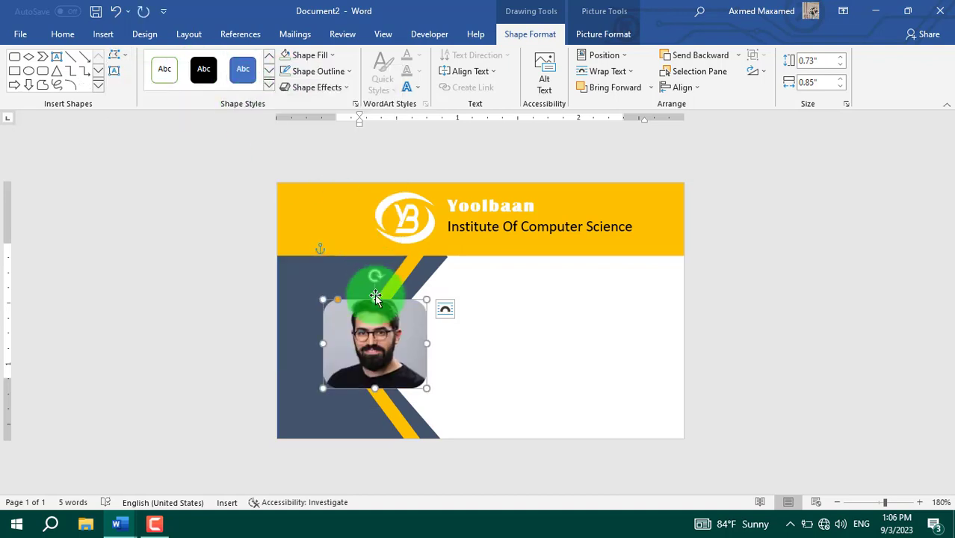
pyautogui.click(443, 347)
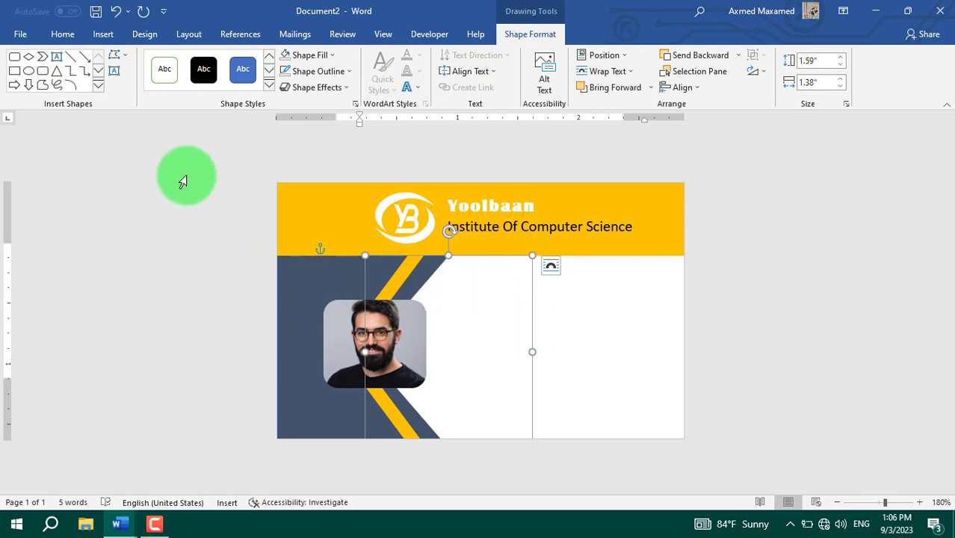
# Step: Draw a text box right of the photo and type 'StudentID Card'
pyautogui.click(103, 34)
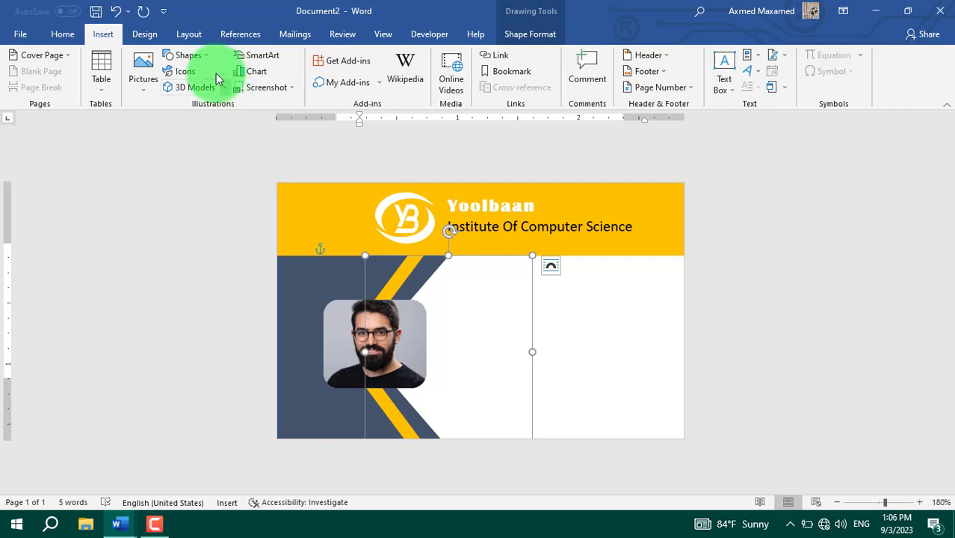
pyautogui.click(188, 55)
pyautogui.click(198, 89)
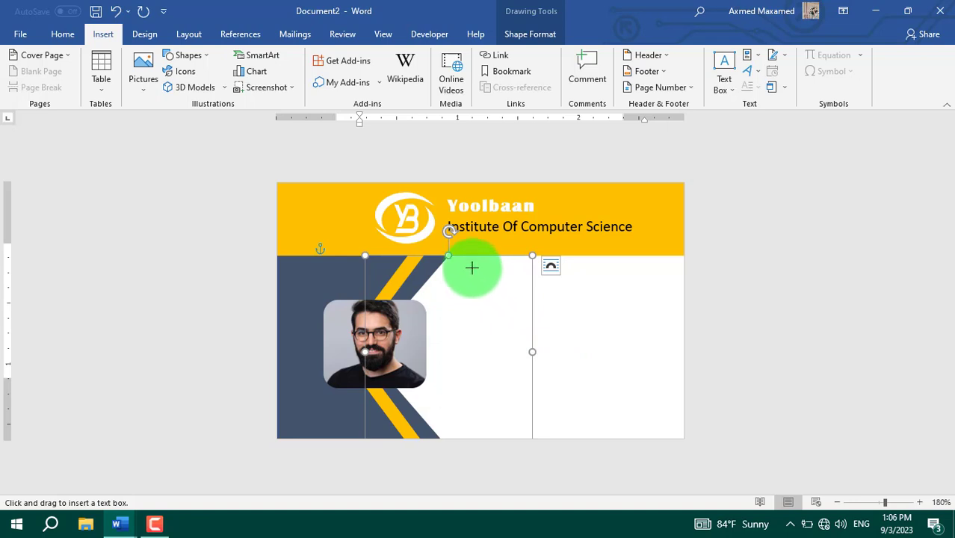
pyautogui.moveTo(471, 267); pyautogui.dragTo(665, 306)
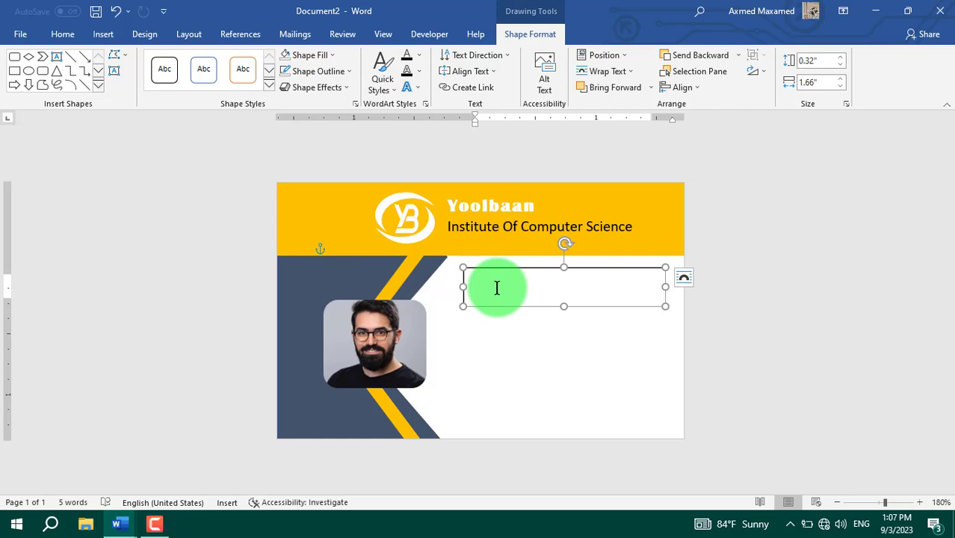
pyautogui.write('StudentID Card')
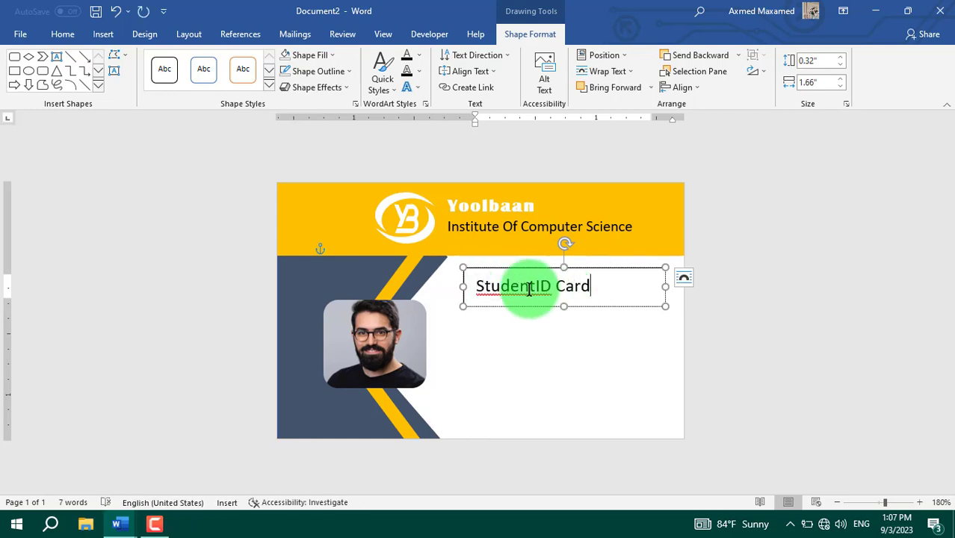
pyautogui.moveTo(598, 286); pyautogui.dragTo(458, 285)
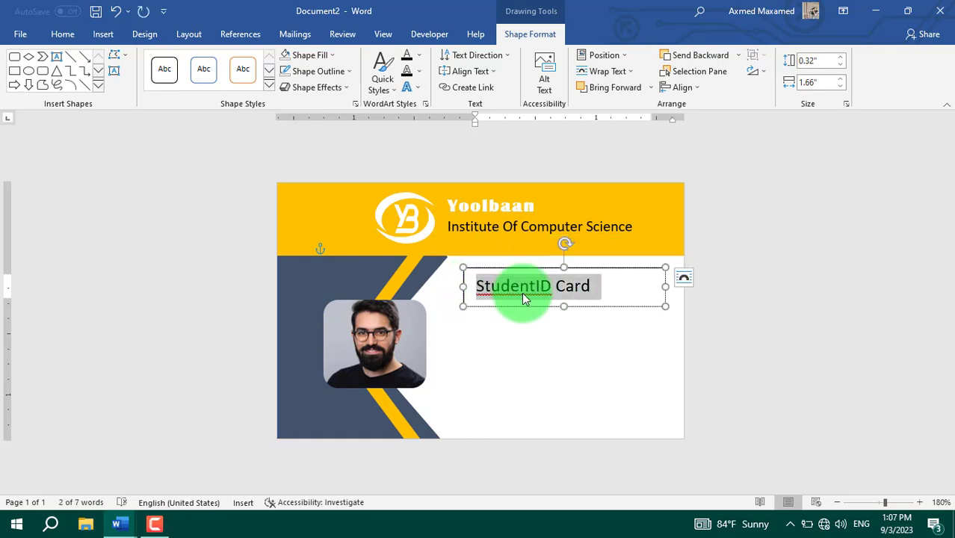
# Step: Turn on All caps for the StudentID Card text
pyautogui.hotkey('ctrl', 'd')
pyautogui.moveTo(273, 120); pyautogui.dragTo(447, 77)
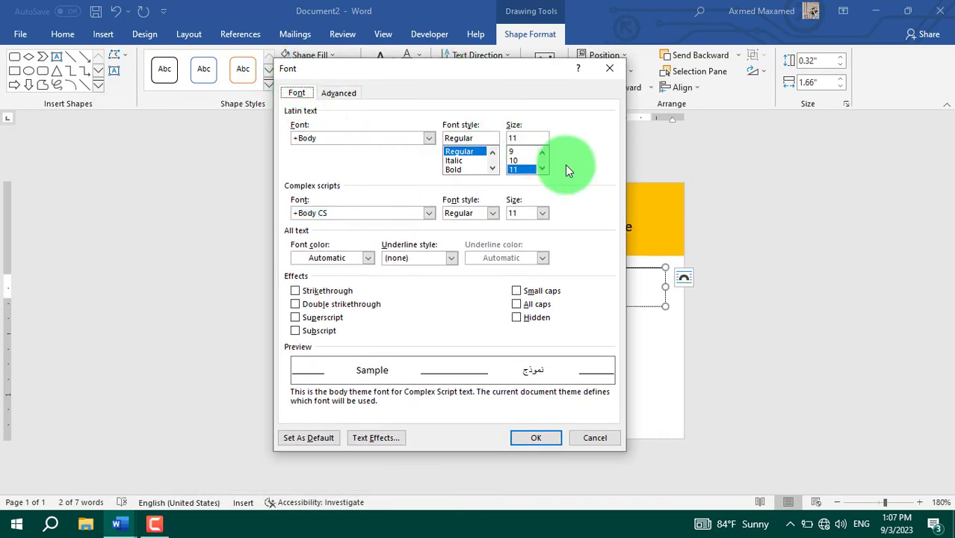
pyautogui.click(529, 305)
pyautogui.click(534, 439)
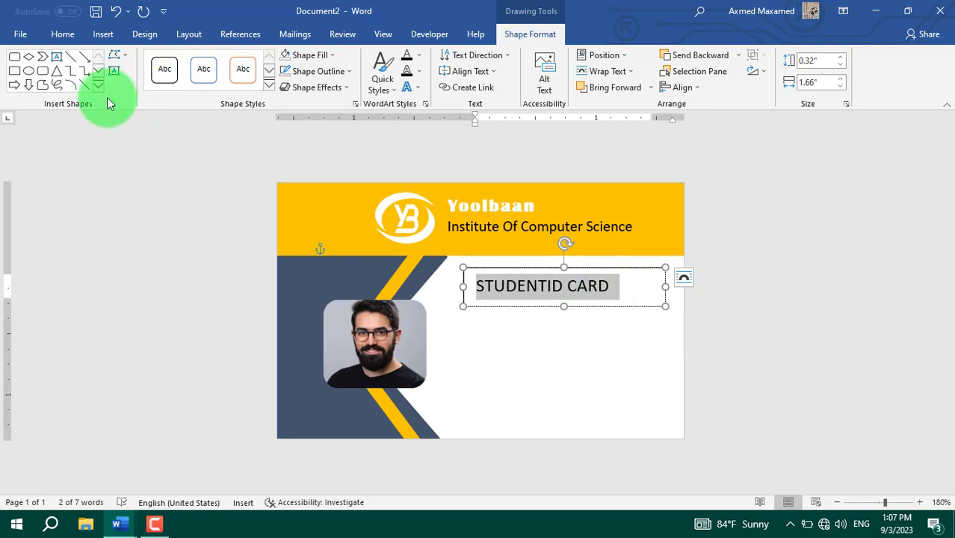
# Step: Set the card title font to Britannic Bold
pyautogui.click(63, 35)
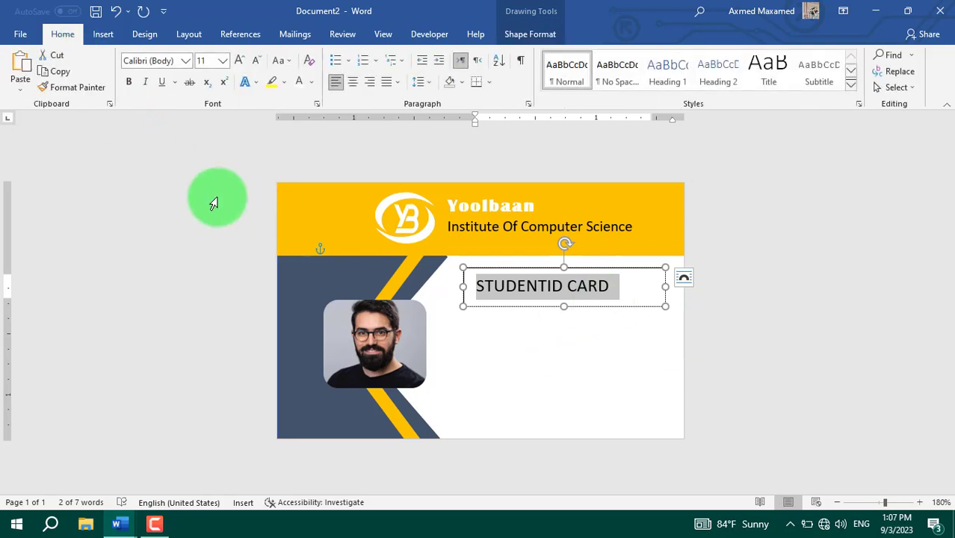
pyautogui.click(186, 60)
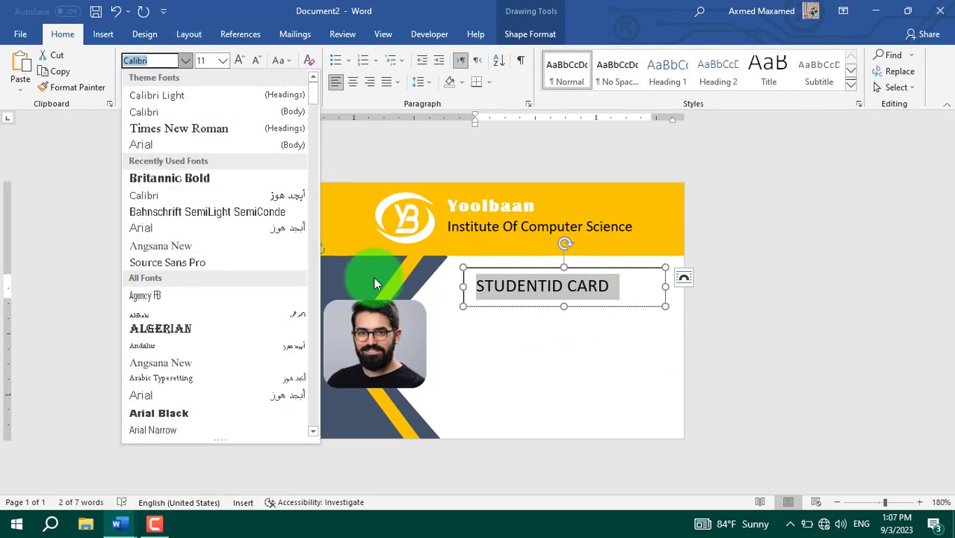
pyautogui.click(193, 183)
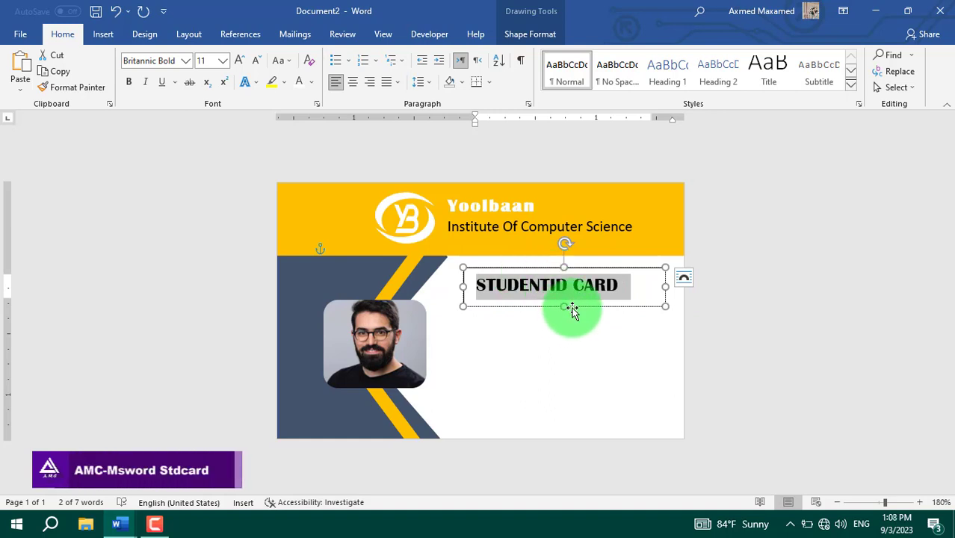
pyautogui.click(554, 330)
pyautogui.click(604, 289)
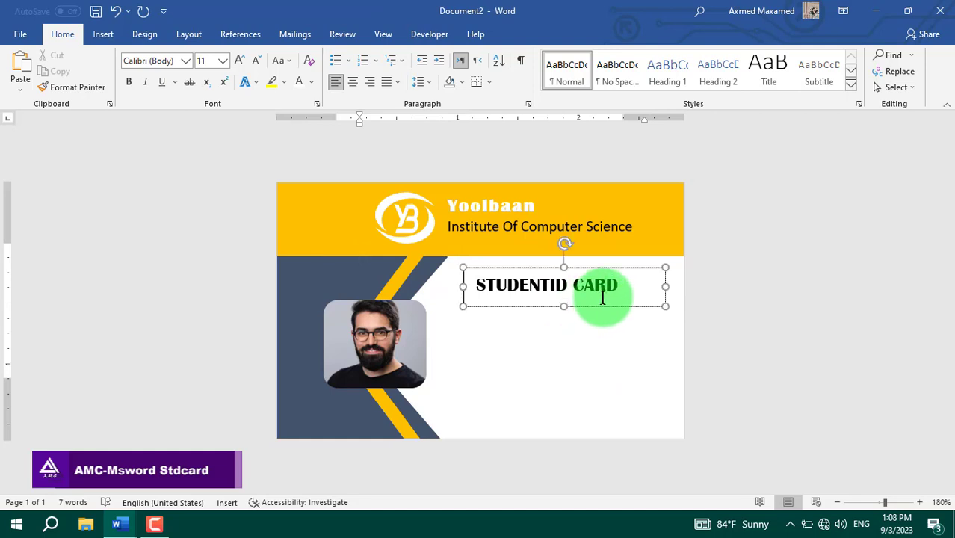
pyautogui.click(583, 267)
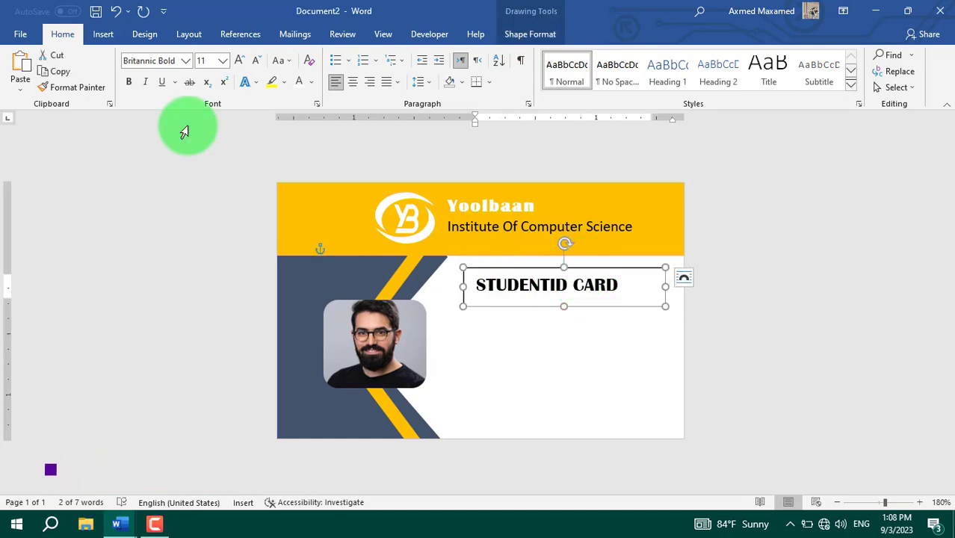
# Step: Set the STUDENTID CARD text box's Shape Outline to No Outline
pyautogui.doubleClick(547, 267)
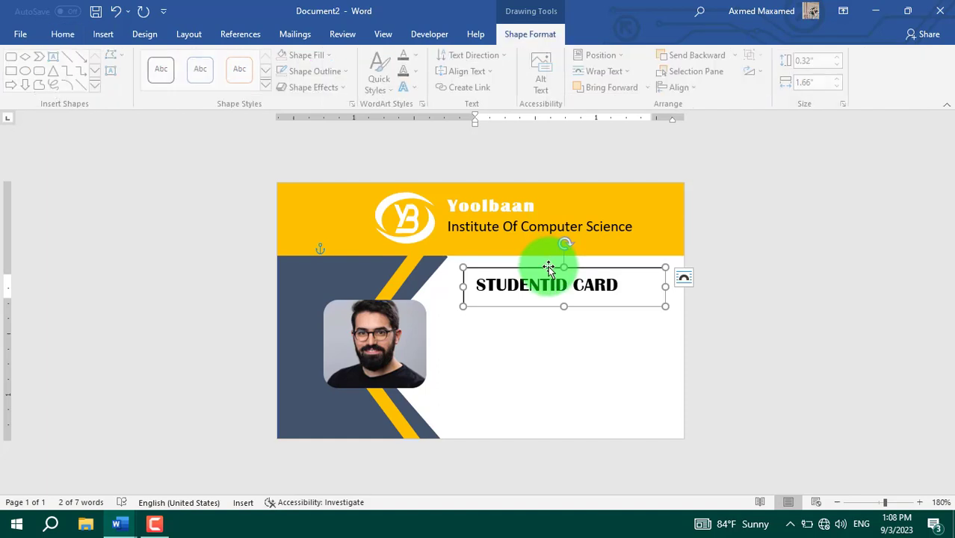
pyautogui.click(346, 72)
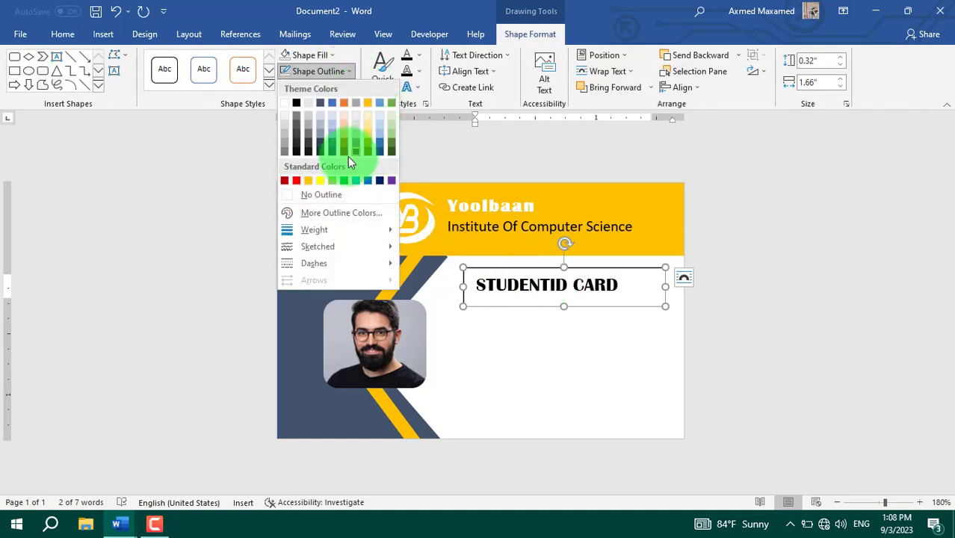
pyautogui.click(343, 192)
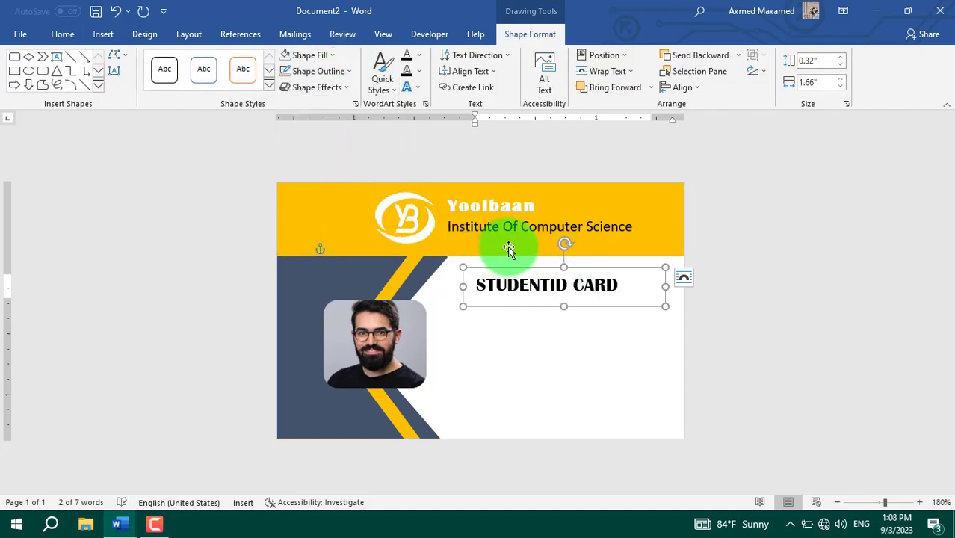
pyautogui.click(63, 35)
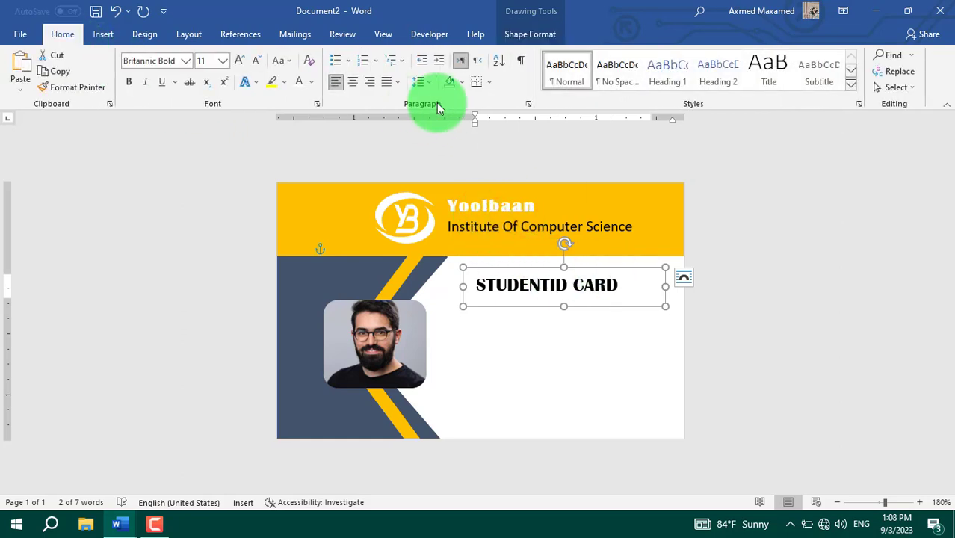
# Step: In Borders and Shading, set the border colour to dark blue-grey and width to 1½ pt
pyautogui.click(489, 81)
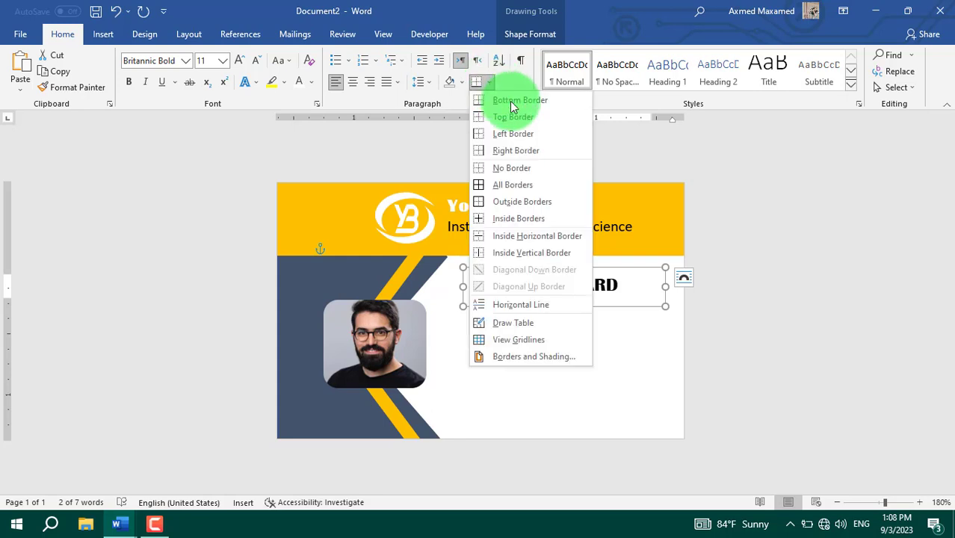
pyautogui.click(542, 357)
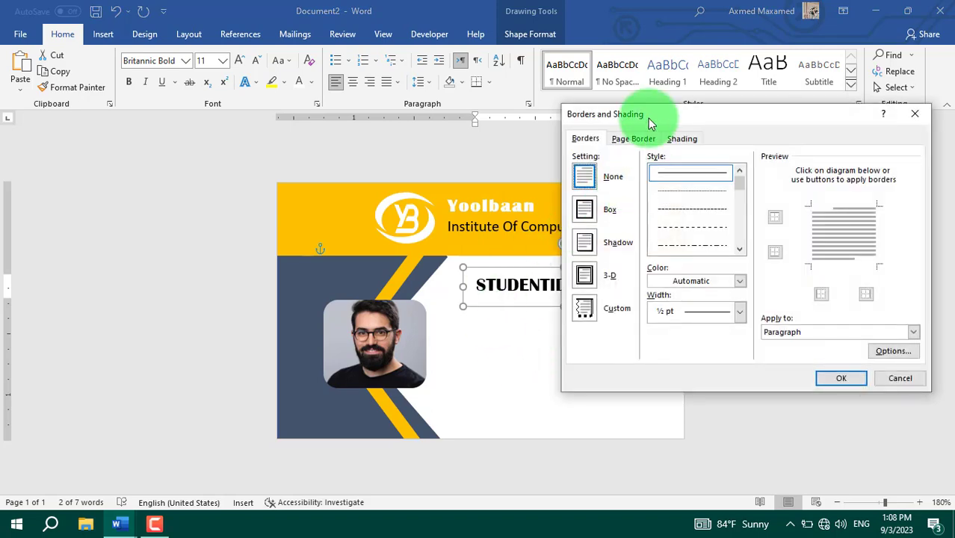
pyautogui.moveTo(647, 118)
pyautogui.mouseDown()
pyautogui.moveTo(493, 129)
pyautogui.moveTo(648, 129)
pyautogui.moveTo(643, 123)
pyautogui.mouseUp()
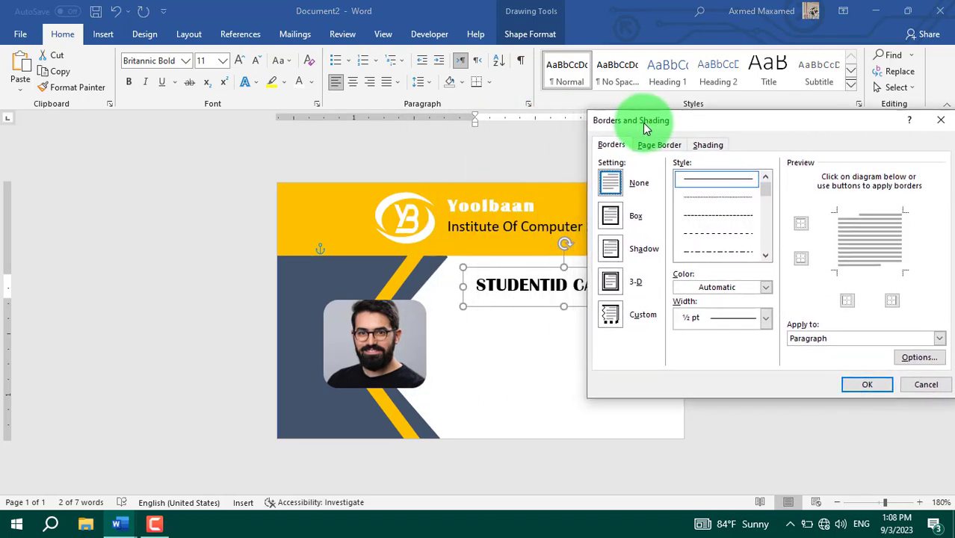
pyautogui.click(766, 288)
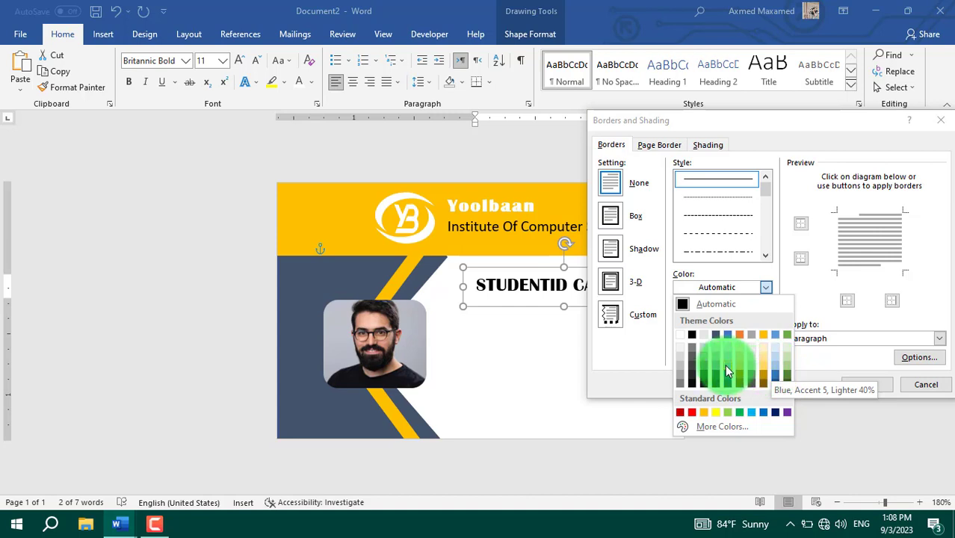
pyautogui.click(716, 334)
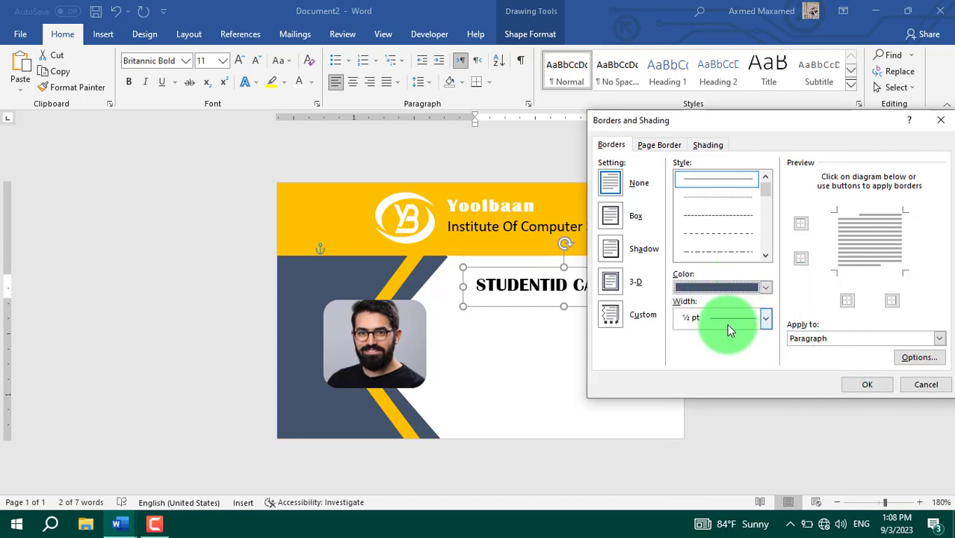
pyautogui.click(763, 318)
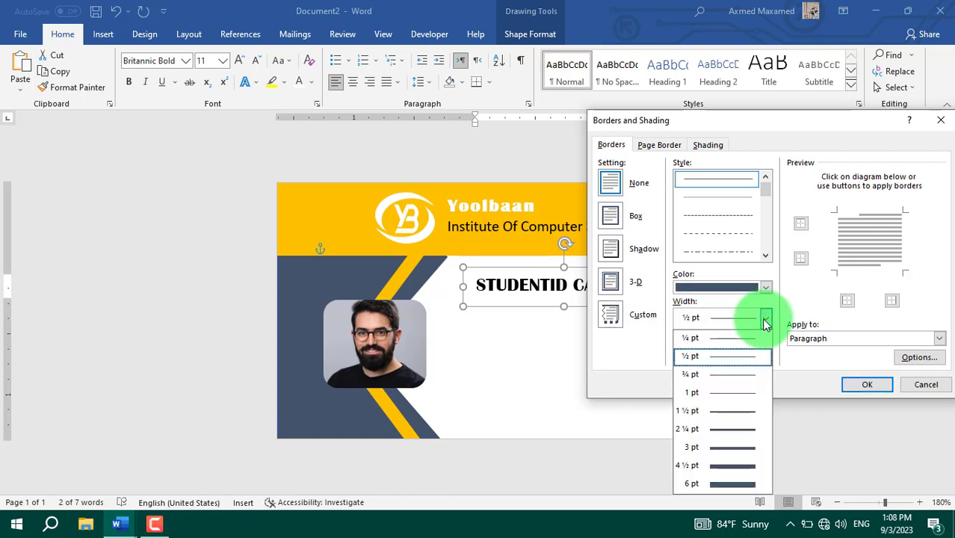
pyautogui.click(704, 410)
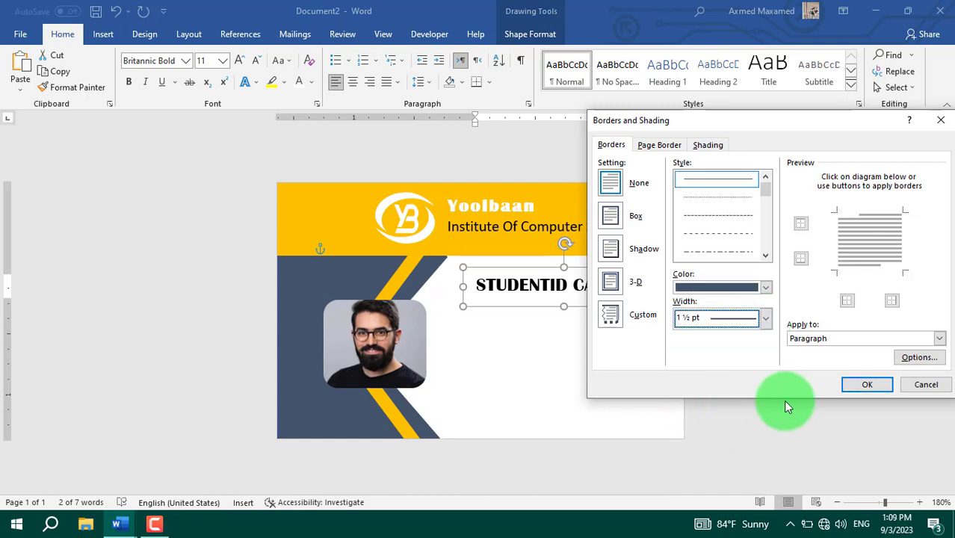
pyautogui.click(861, 384)
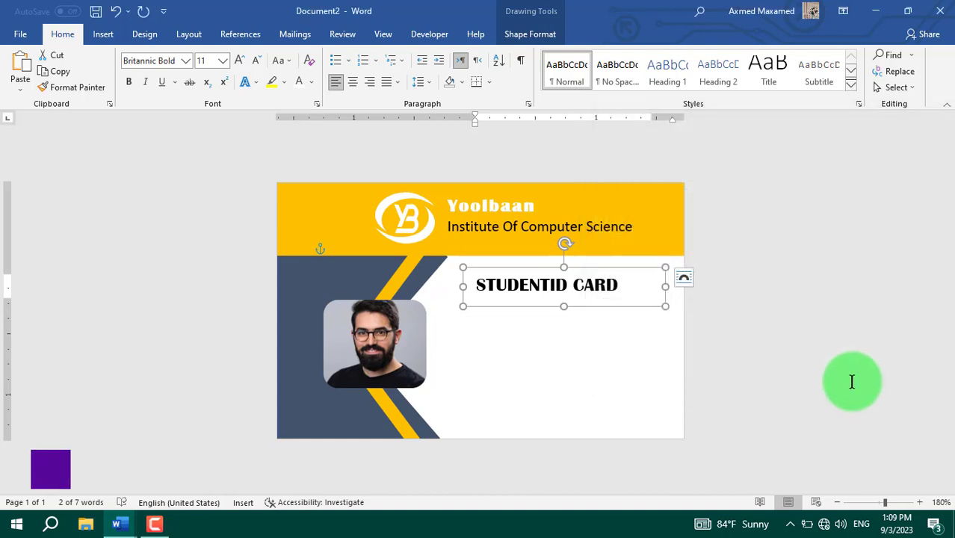
# Step: Apply it as a top border above the STUDENTID CARD title
pyautogui.click(490, 79)
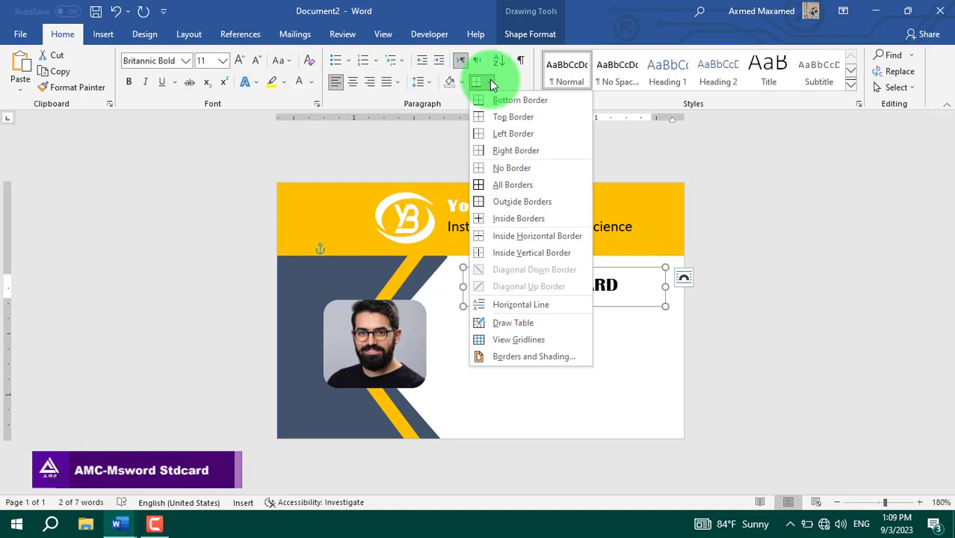
pyautogui.click(510, 118)
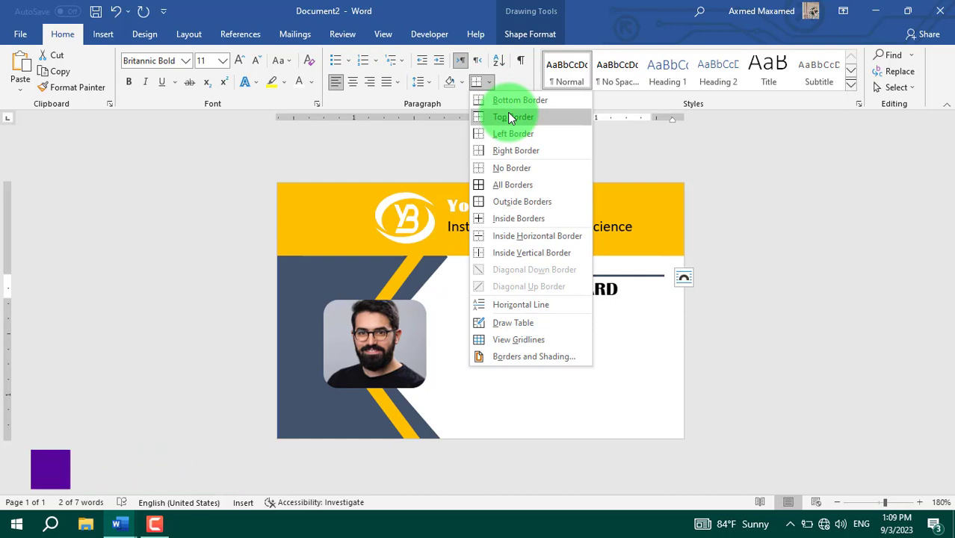
pyautogui.click(510, 118)
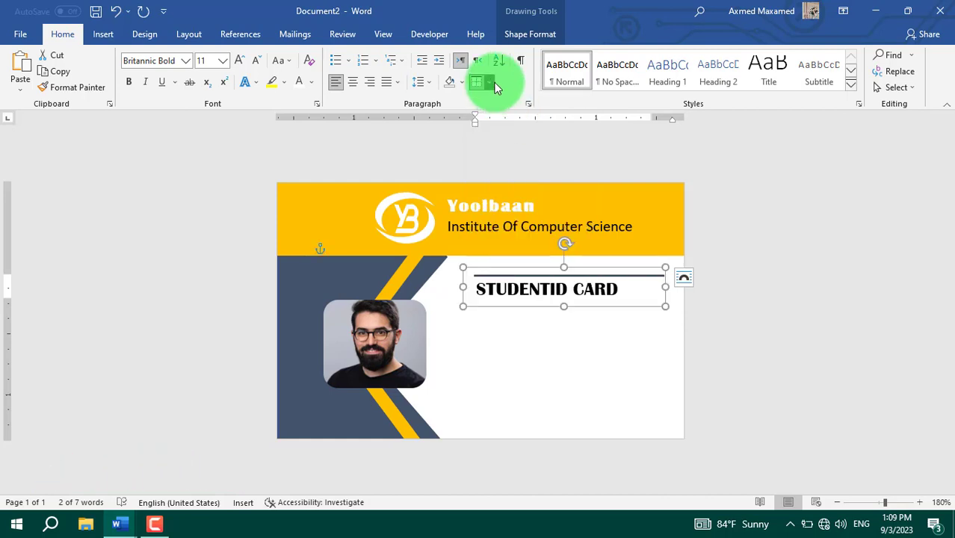
# Step: Change the border colour to gold and add it as a bottom border under the title
pyautogui.click(490, 82)
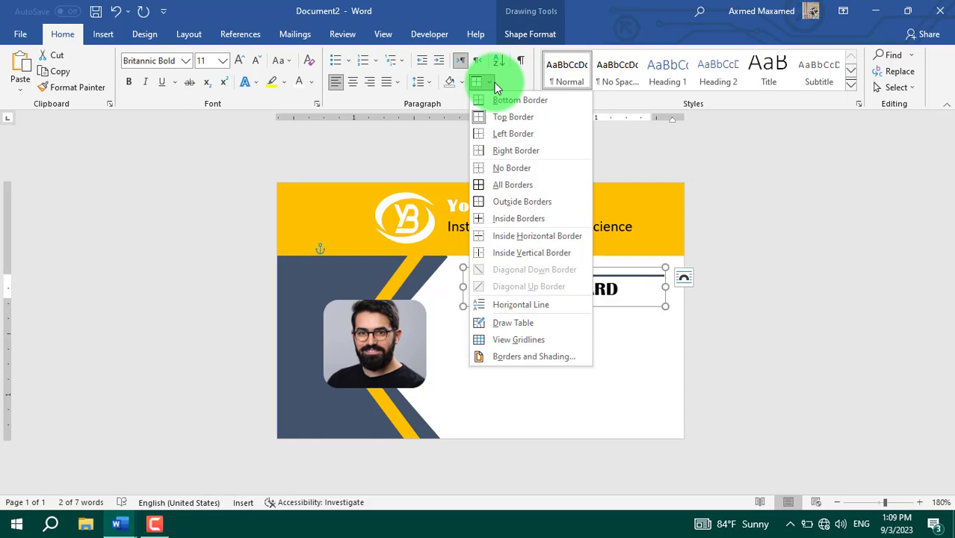
pyautogui.click(514, 357)
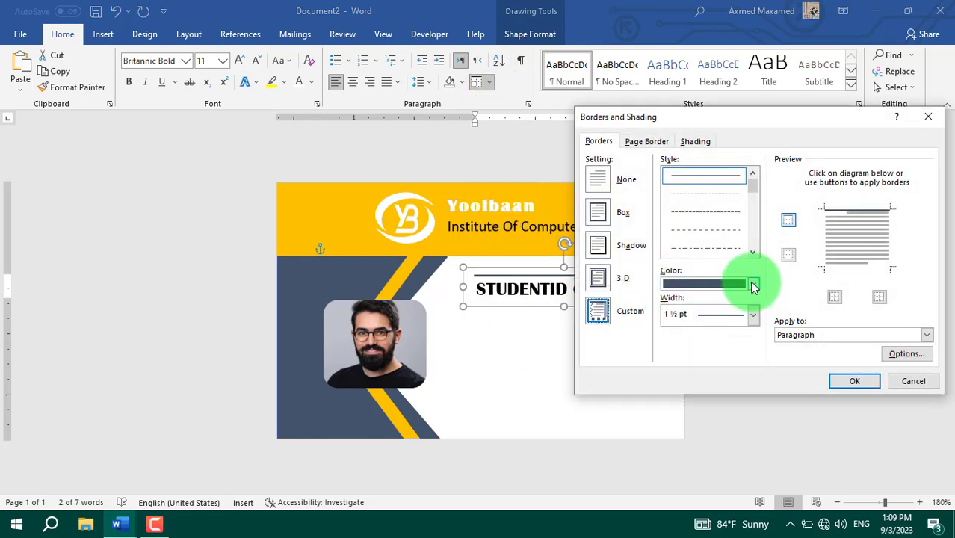
pyautogui.click(752, 285)
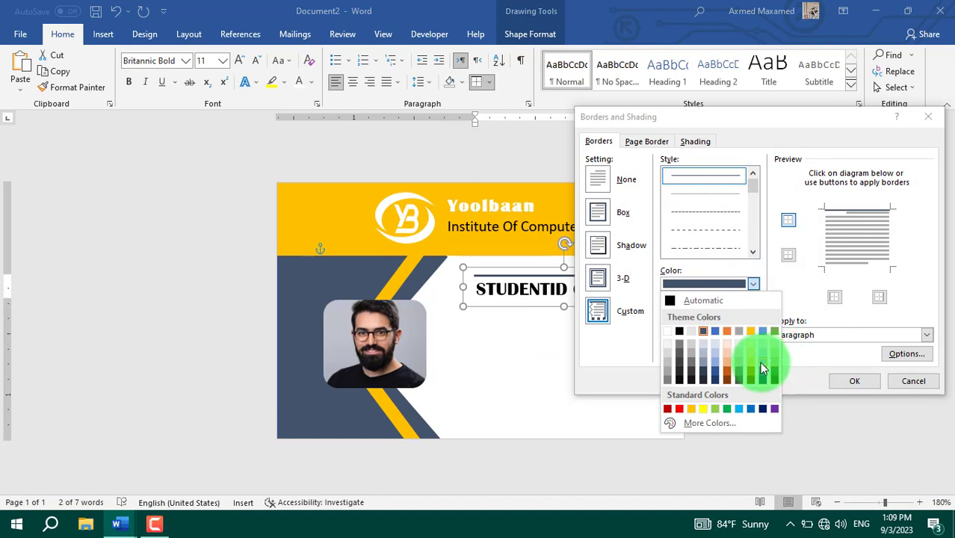
pyautogui.click(750, 331)
pyautogui.click(856, 381)
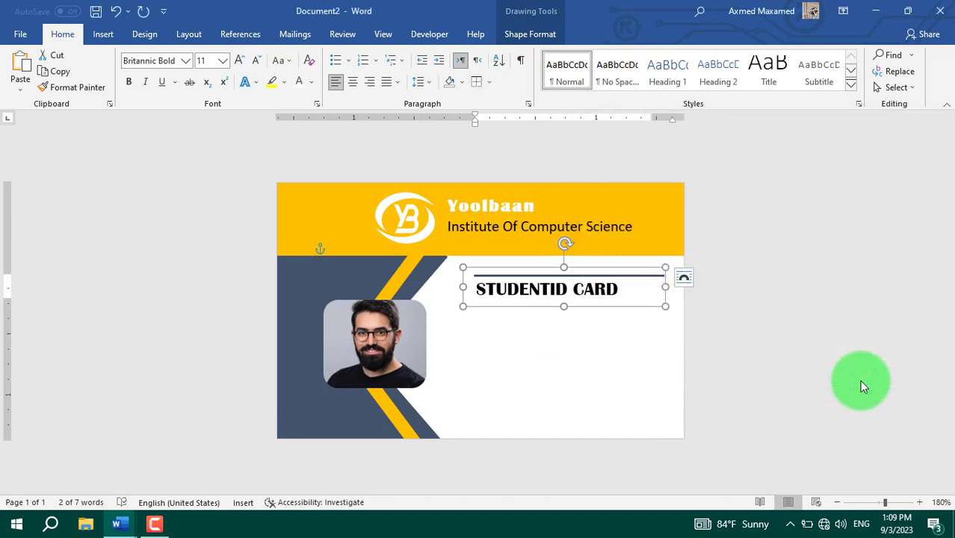
pyautogui.click(487, 84)
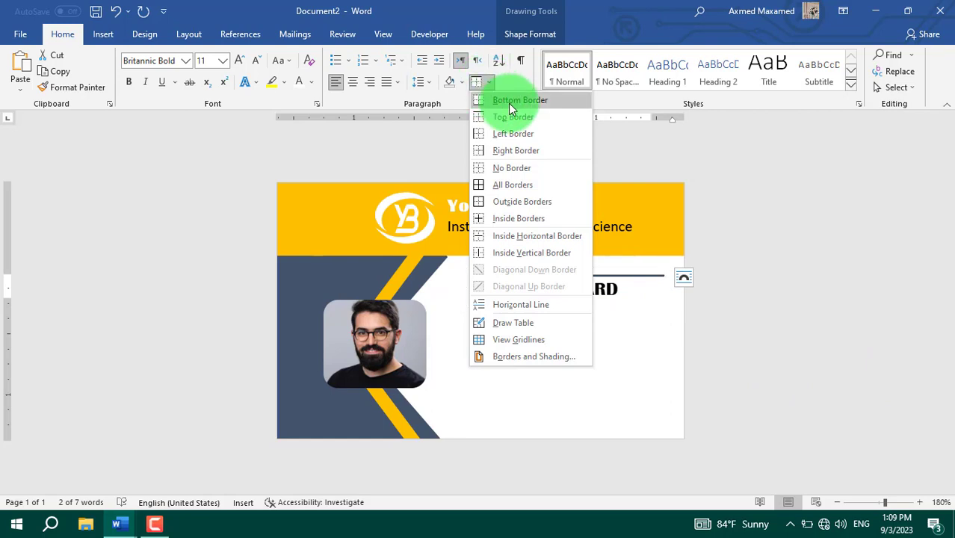
pyautogui.click(508, 100)
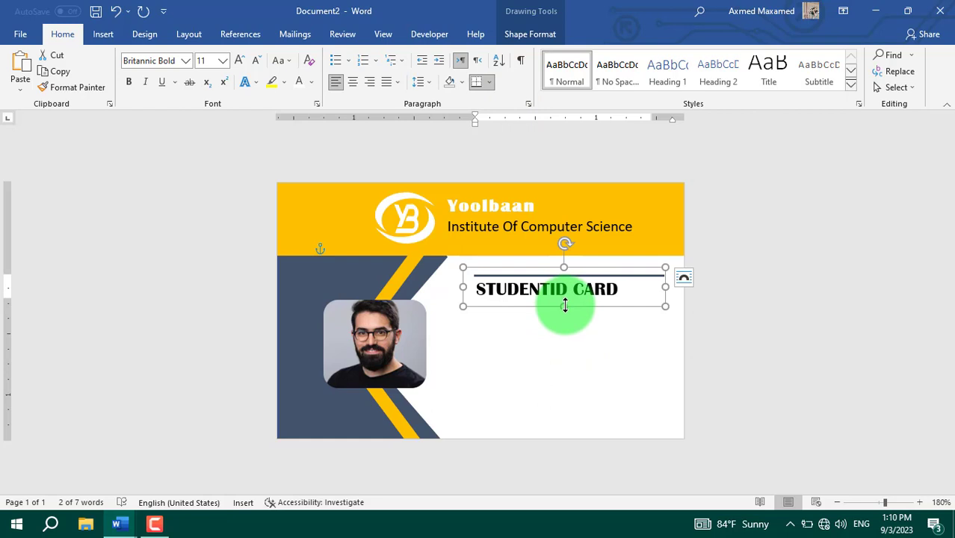
# Step: Make the title box slightly taller to show the gold line and shift it left
pyautogui.moveTo(564, 306); pyautogui.dragTo(564, 315)
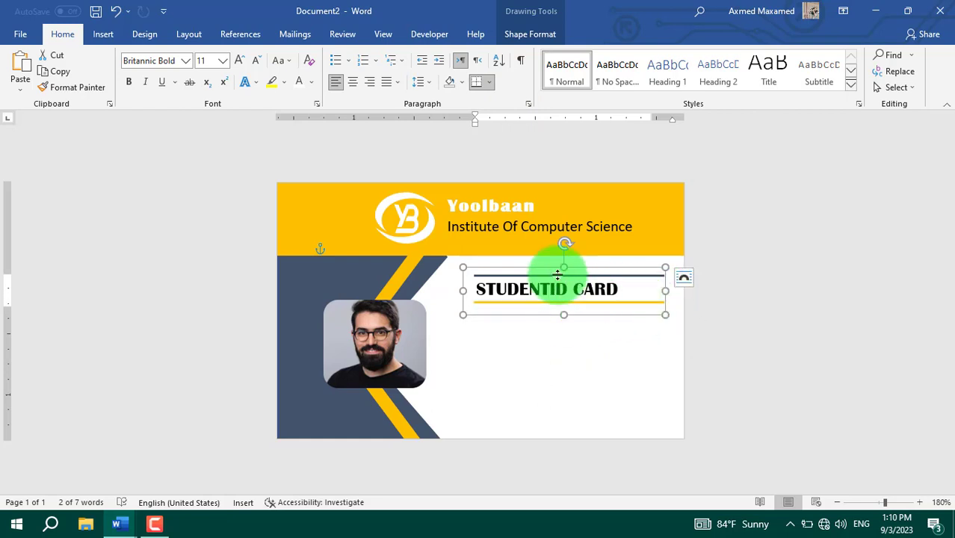
pyautogui.click(566, 288)
pyautogui.click(606, 315)
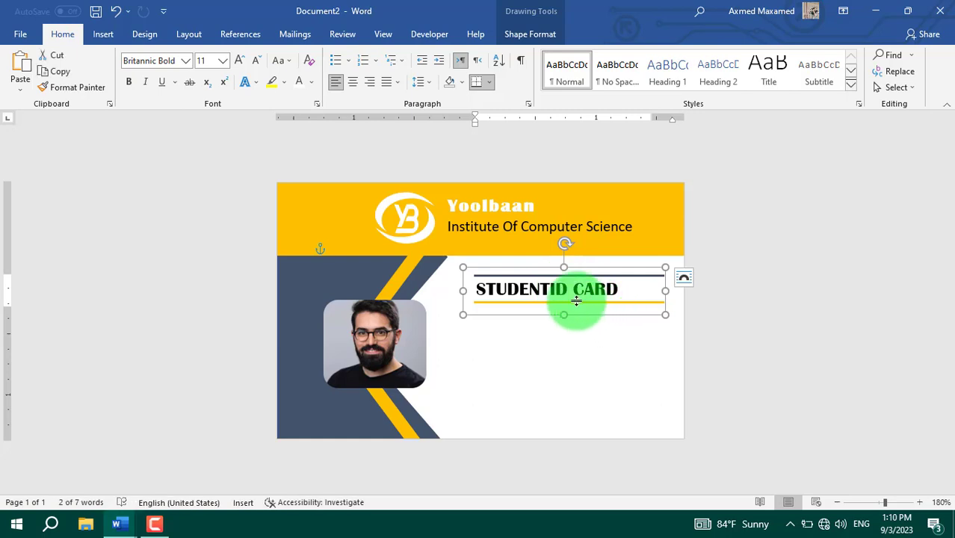
pyautogui.moveTo(570, 270); pyautogui.dragTo(558, 267)
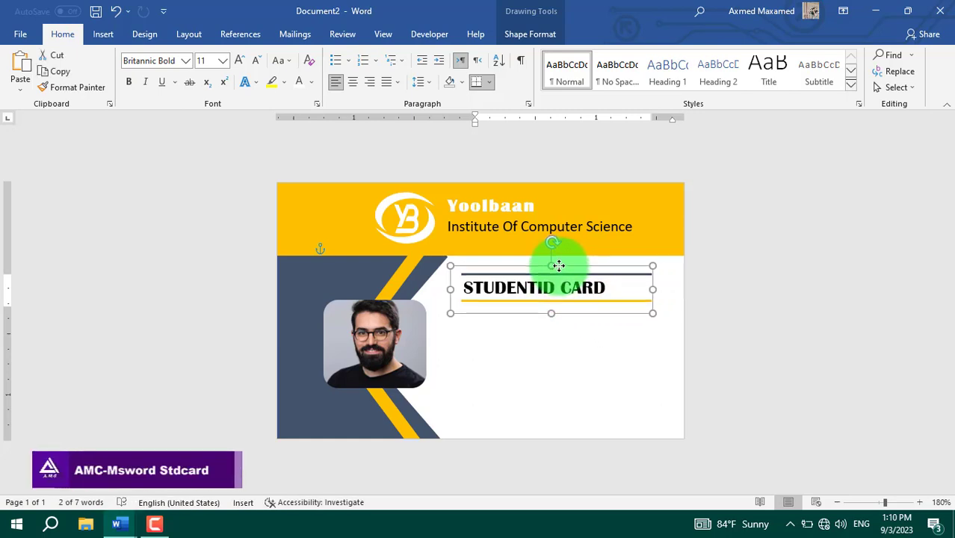
pyautogui.click(565, 342)
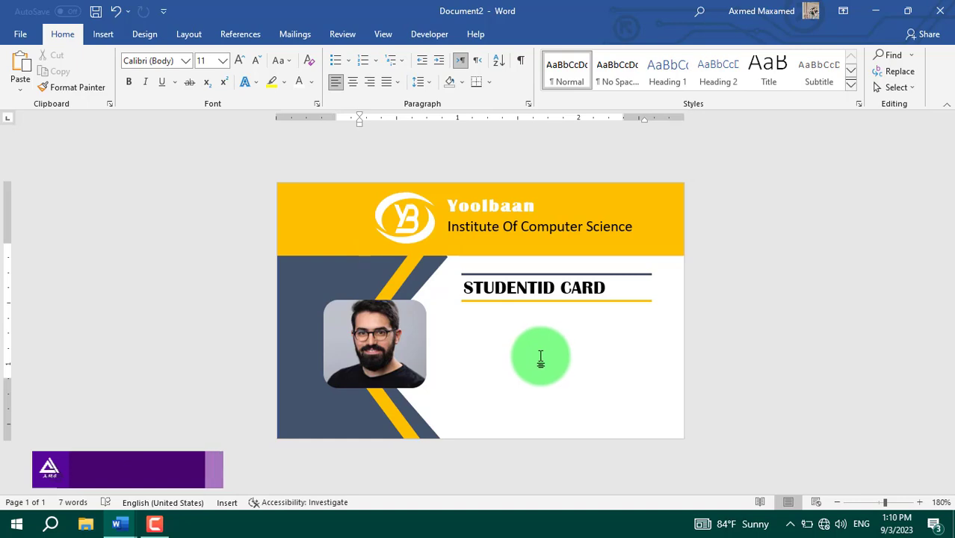
# Step: Draw a text box below the title beside the photo and paste in the student details
pyautogui.click(104, 37)
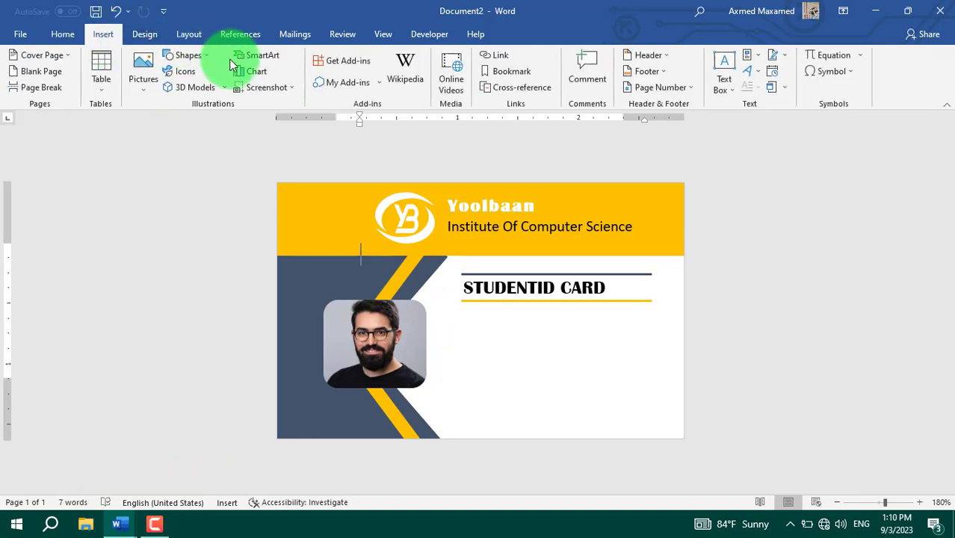
pyautogui.click(189, 56)
pyautogui.click(209, 86)
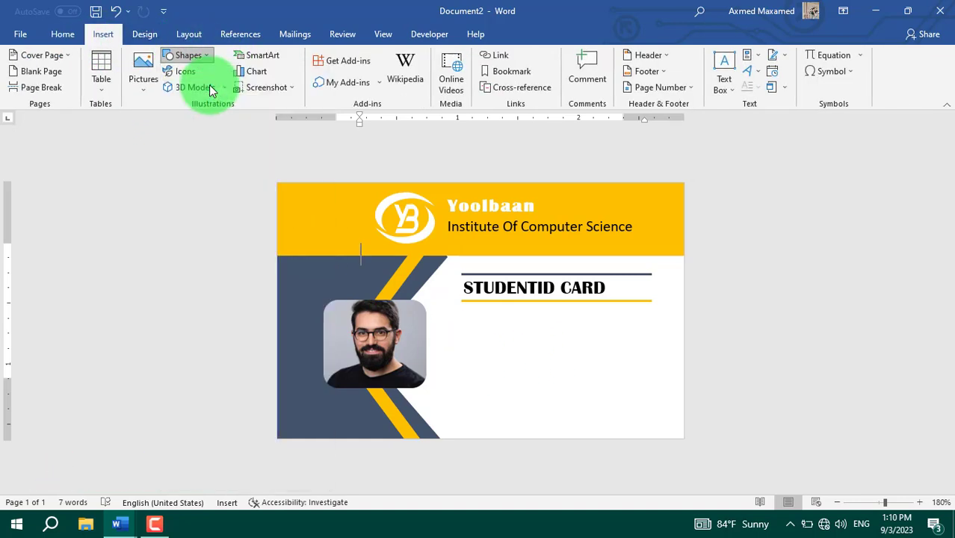
pyautogui.moveTo(451, 313)
pyautogui.mouseDown()
pyautogui.moveTo(606, 395)
pyautogui.moveTo(635, 428)
pyautogui.moveTo(657, 431)
pyautogui.mouseUp()
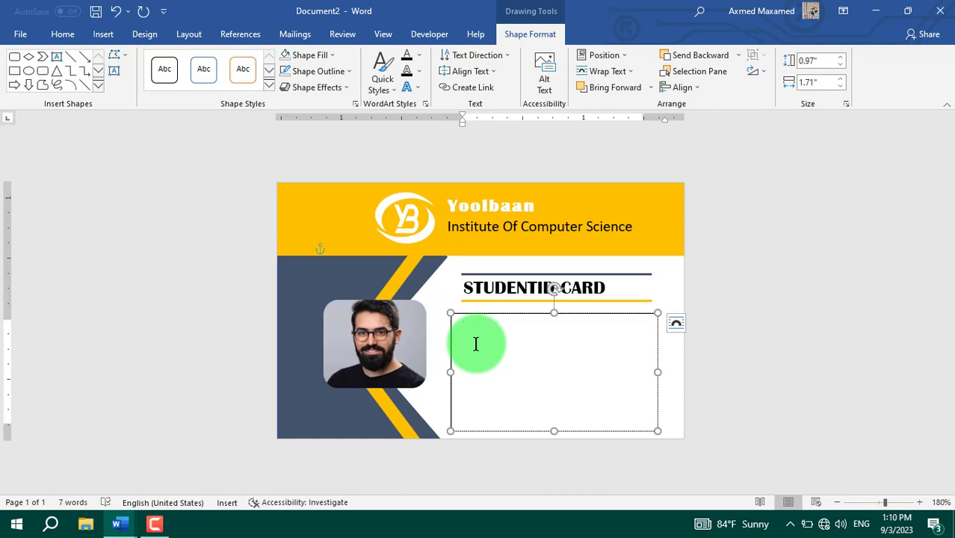
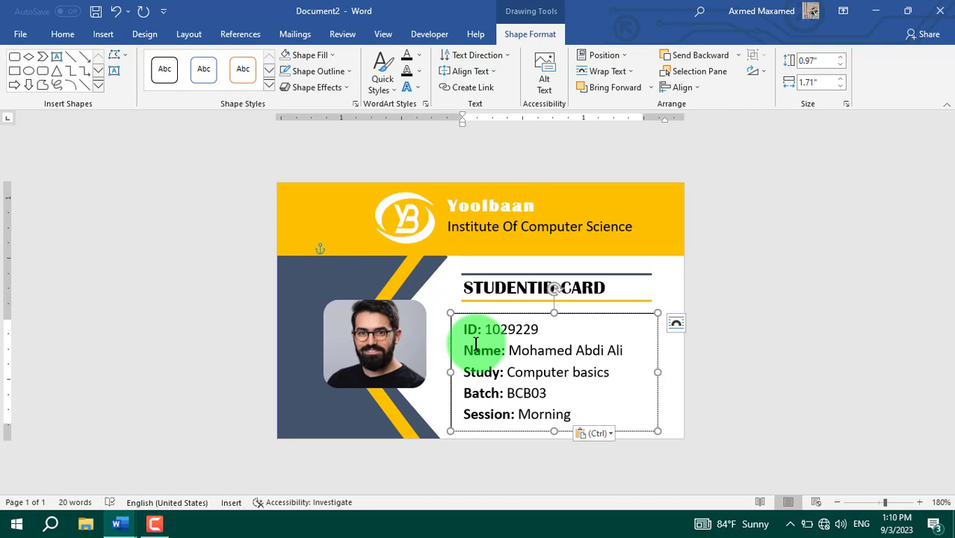
# Step: Edit the pasted details so the Batch line reads CB1001
pyautogui.click(578, 358)
pyautogui.moveTo(464, 329); pyautogui.dragTo(557, 331)
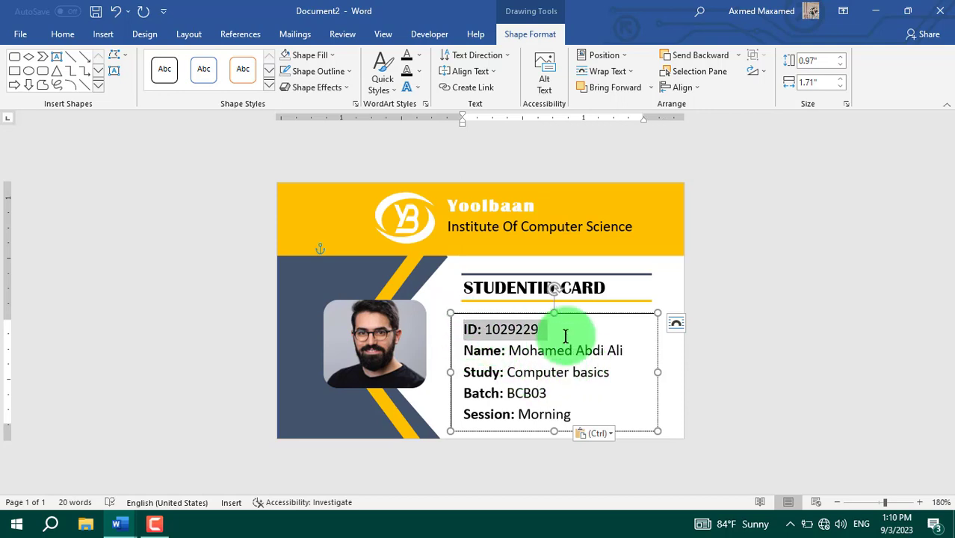
pyautogui.moveTo(467, 350); pyautogui.dragTo(557, 354)
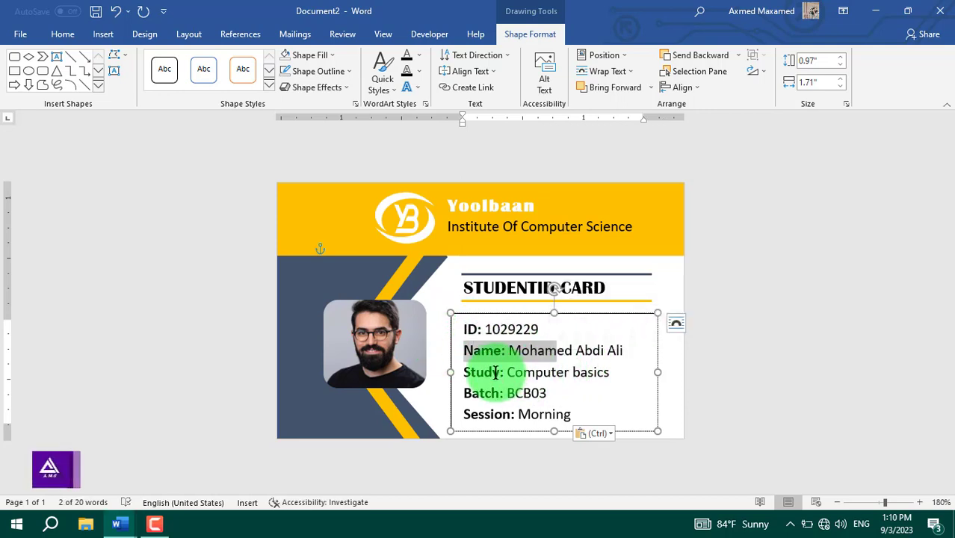
pyautogui.click(498, 371)
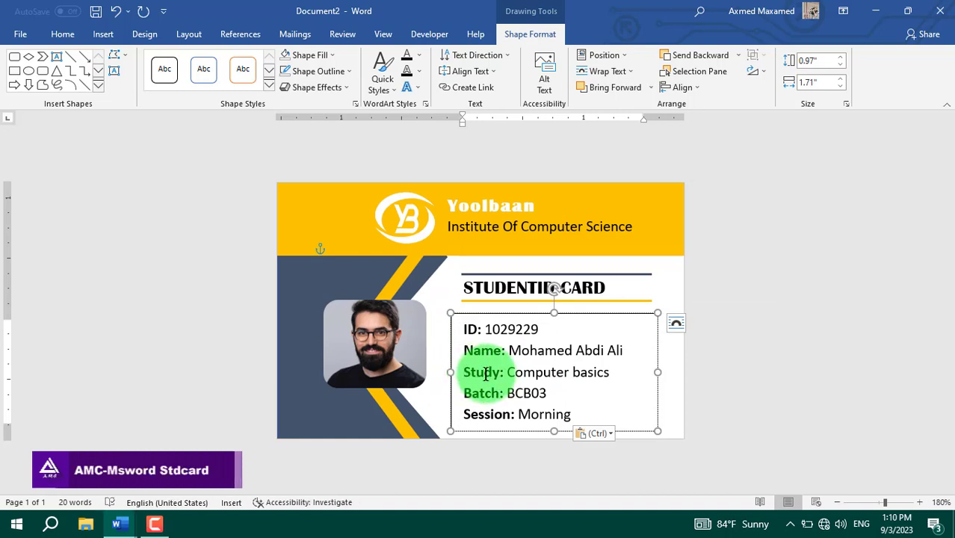
pyautogui.moveTo(514, 377); pyautogui.dragTo(562, 393)
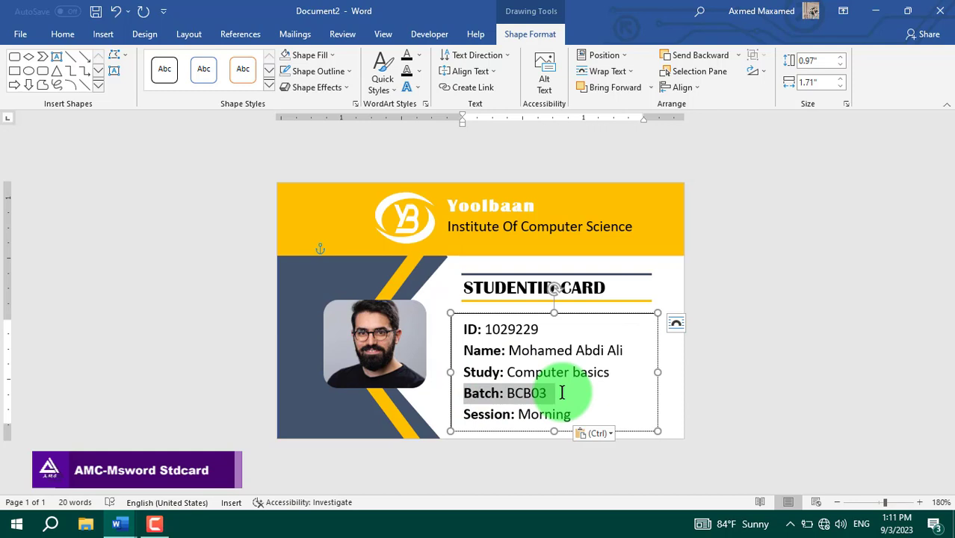
pyautogui.click(473, 392)
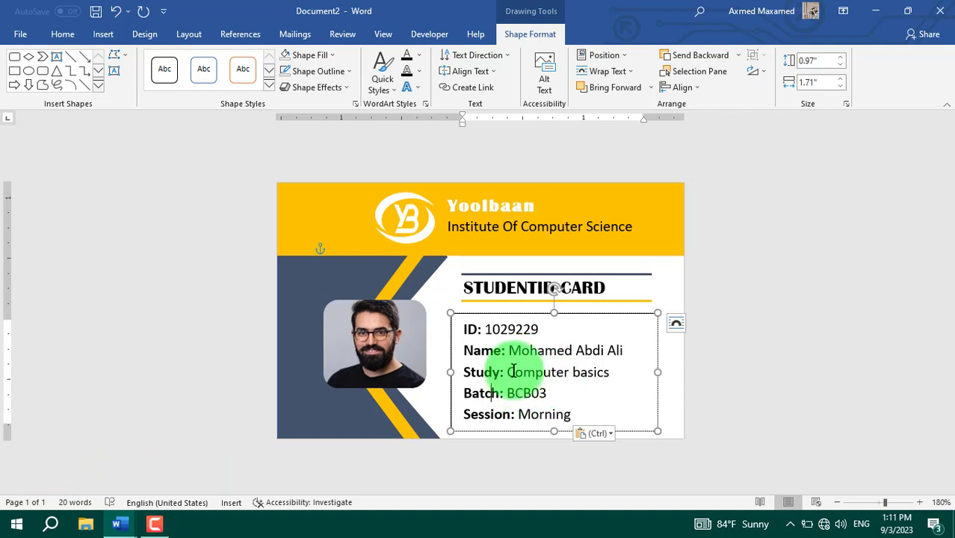
pyautogui.click(523, 392)
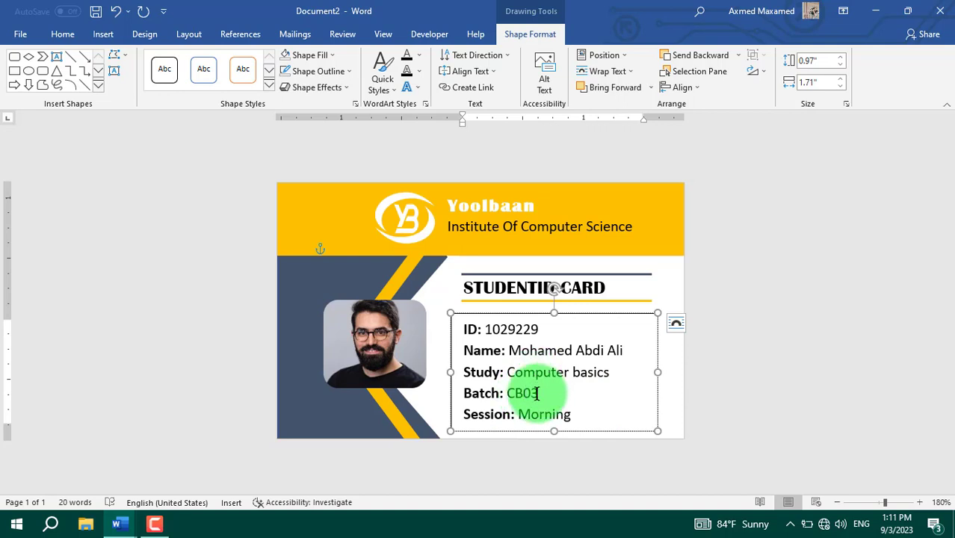
pyautogui.click(539, 393)
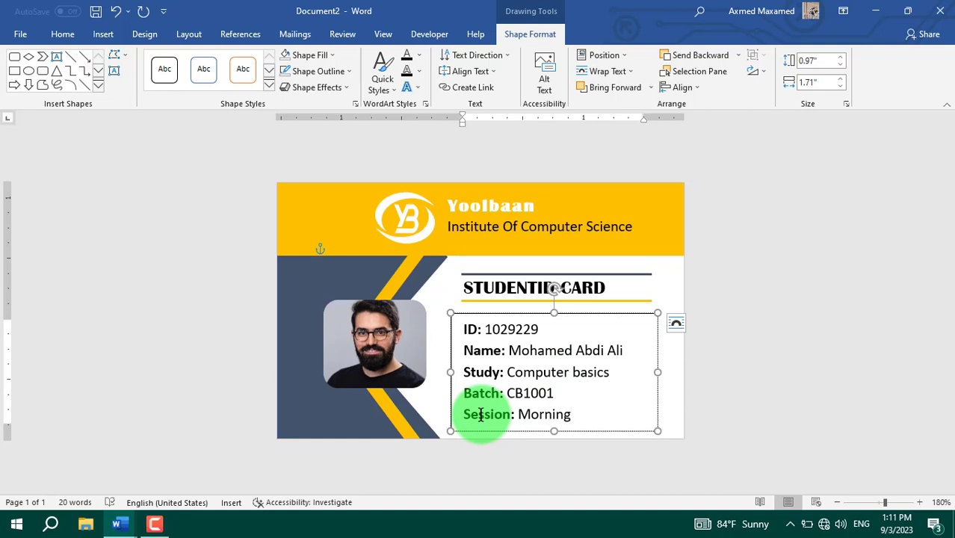
pyautogui.moveTo(519, 414); pyautogui.dragTo(597, 416)
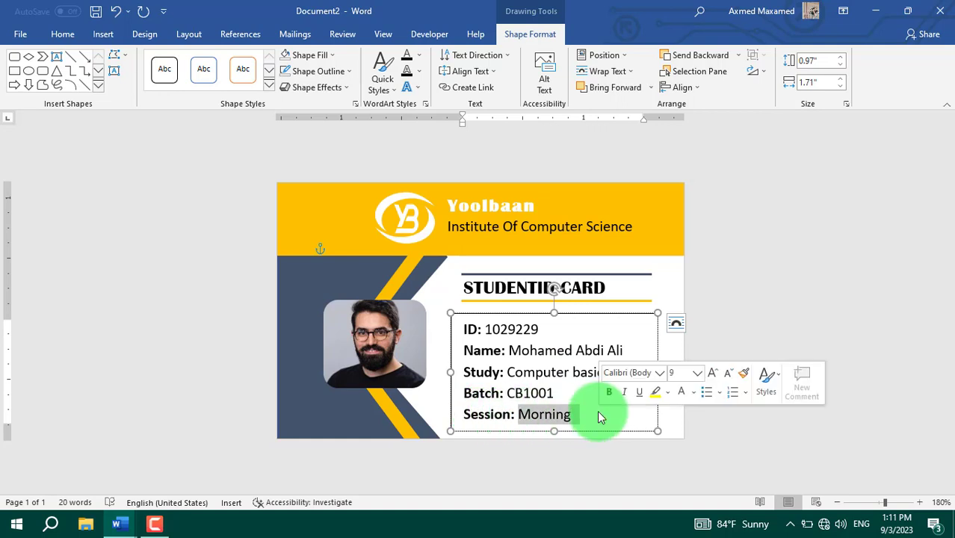
pyautogui.click(597, 416)
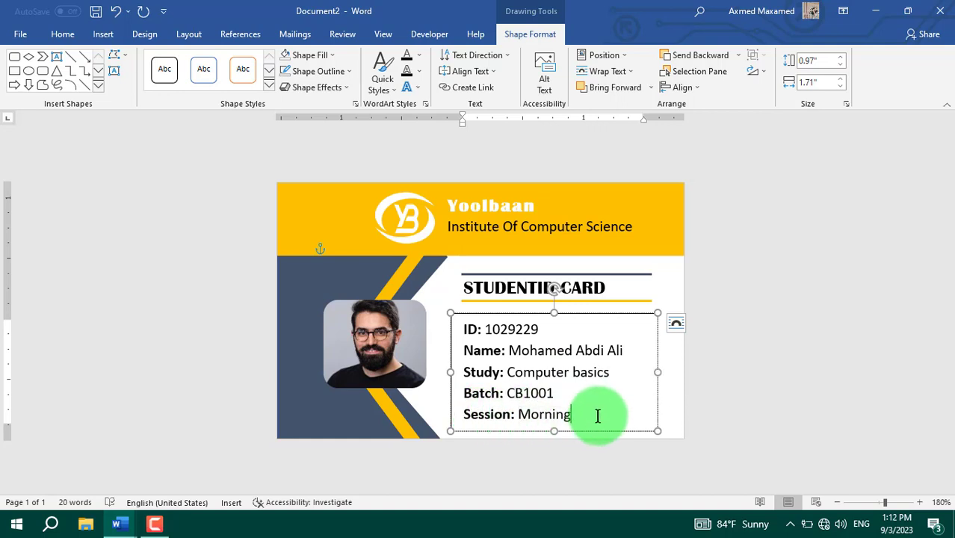
# Step: Remove the details box outline and fill it with light gold
pyautogui.click(345, 71)
pyautogui.click(314, 195)
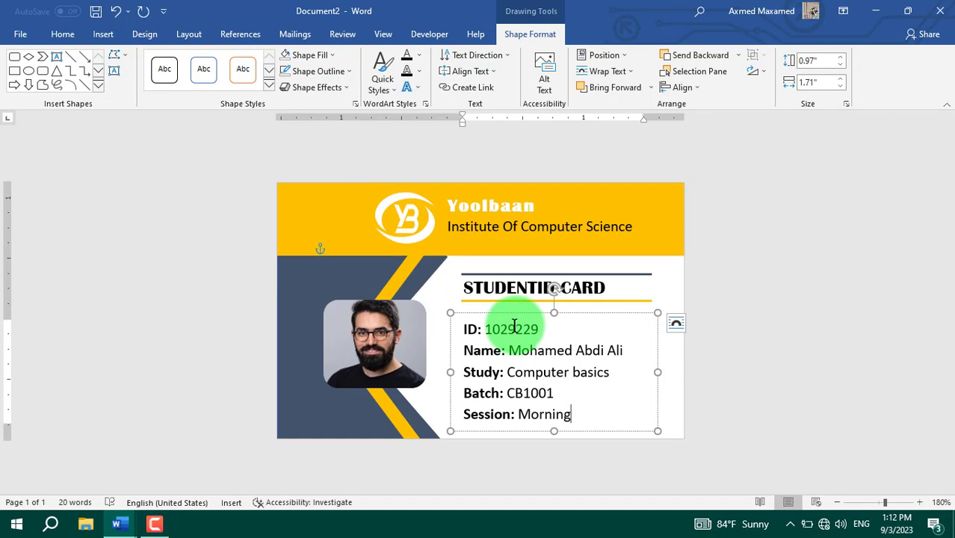
pyautogui.click(310, 56)
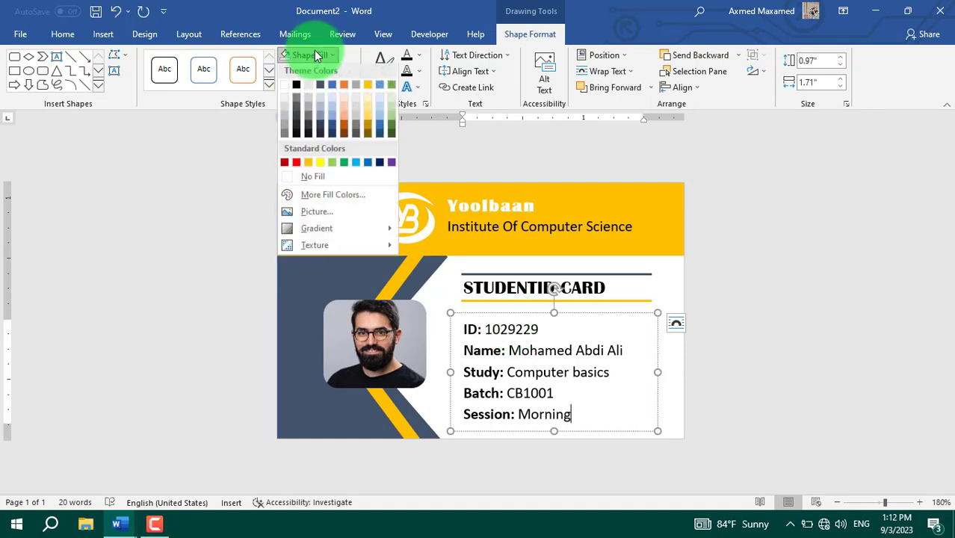
pyautogui.click(367, 105)
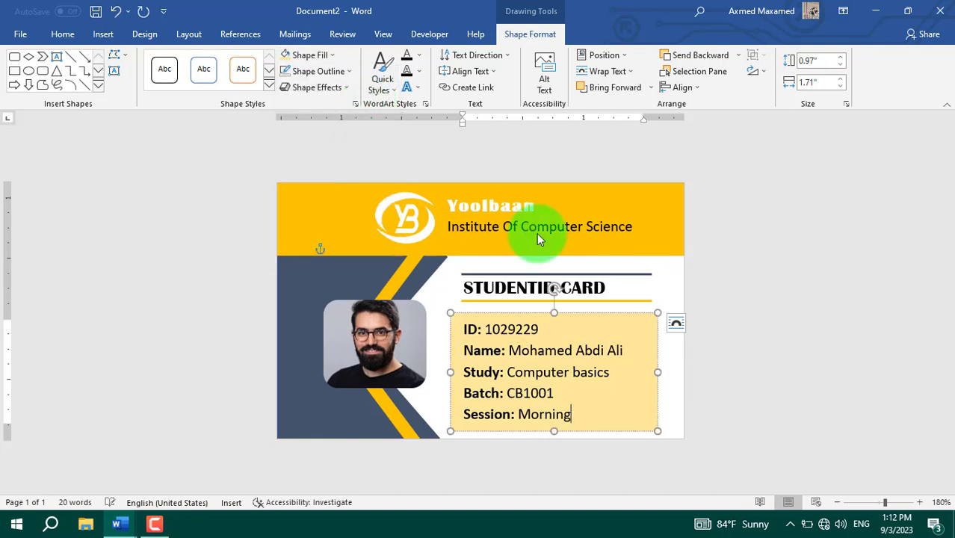
# Step: Nudge the details box slightly upward
pyautogui.click(582, 311)
pyautogui.moveTo(582, 307); pyautogui.dragTo(580, 305)
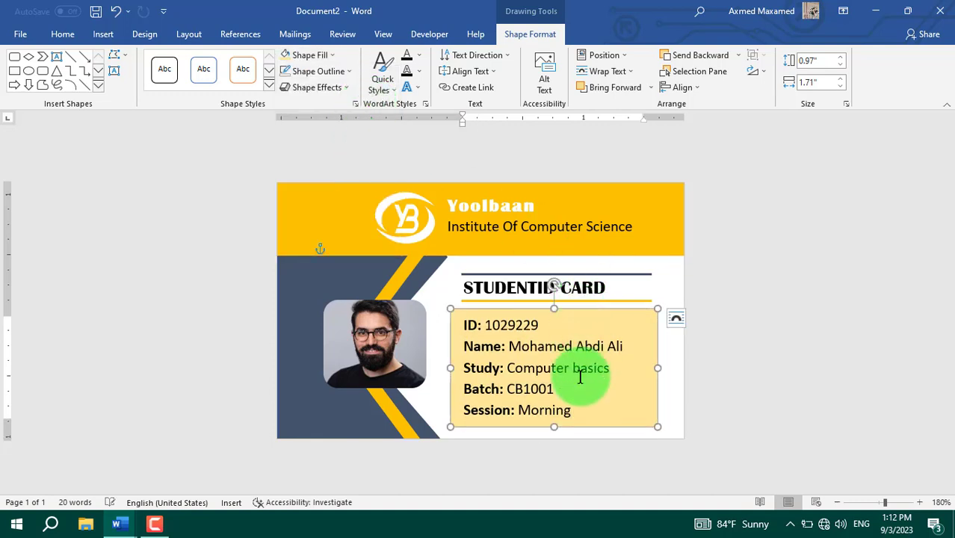
pyautogui.click(479, 433)
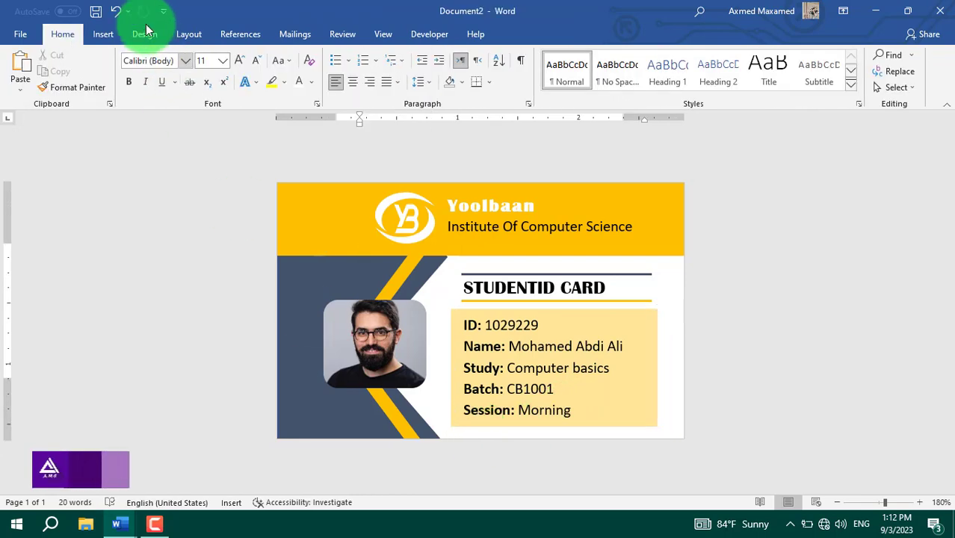
pyautogui.click(103, 34)
# Step: Draw a rectangle along the card's bottom edge with gold fill and no outline
pyautogui.click(189, 54)
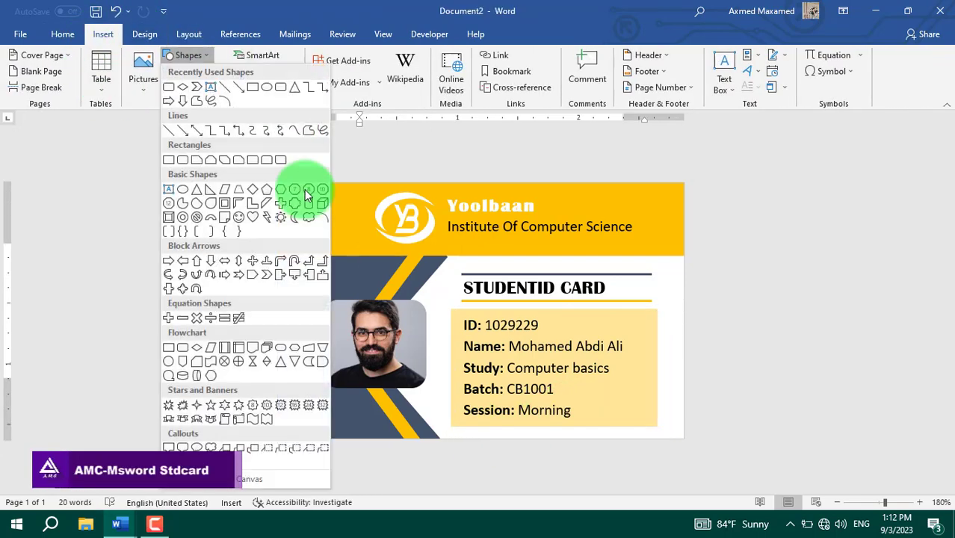
pyautogui.click(252, 88)
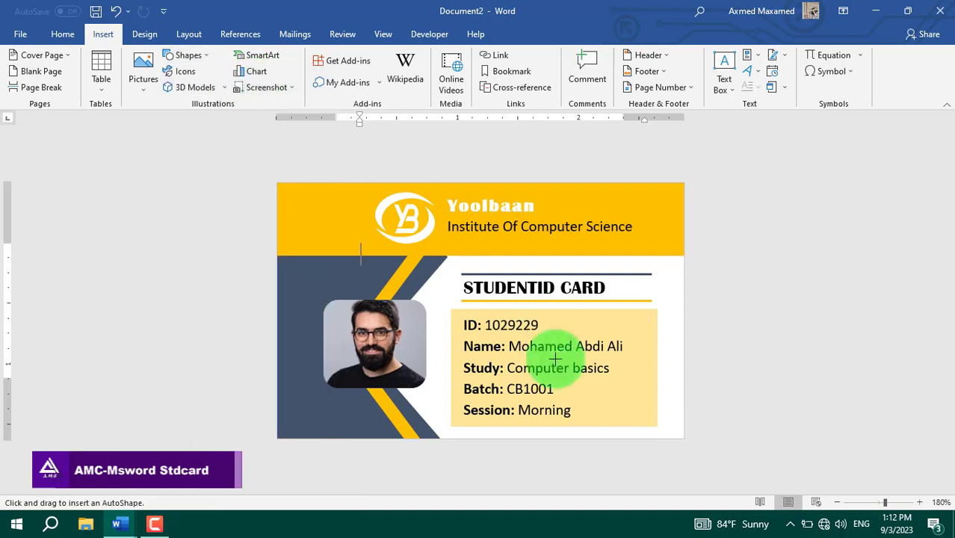
pyautogui.moveTo(278, 417); pyautogui.dragTo(682, 438)
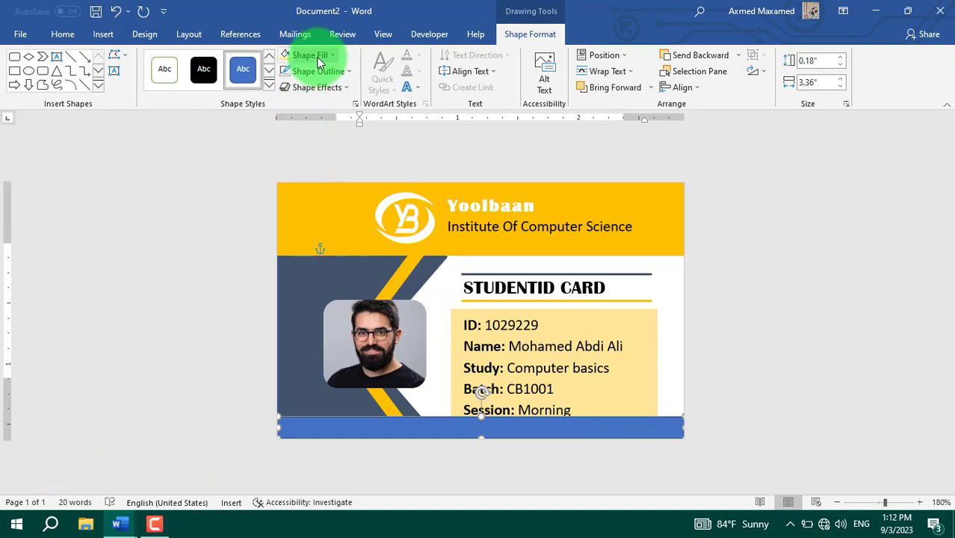
pyautogui.click(319, 58)
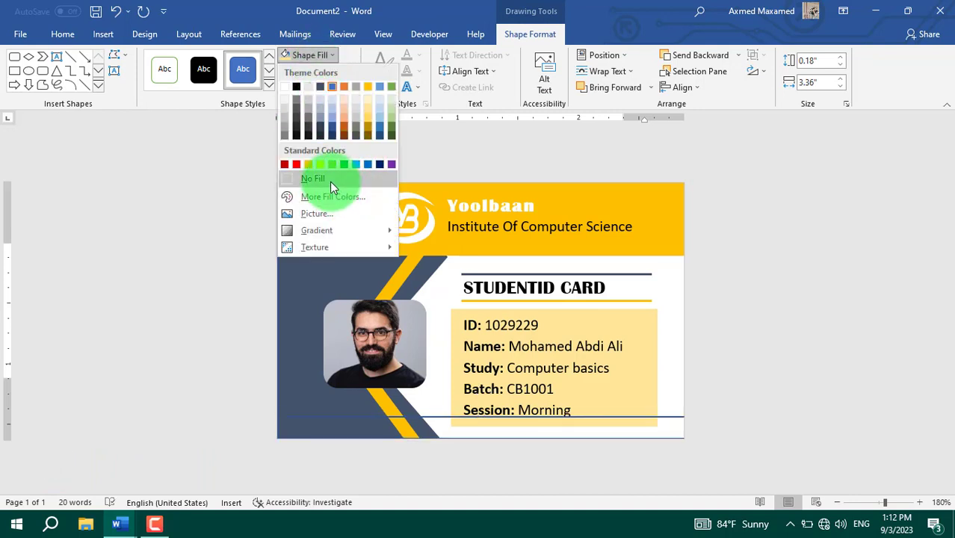
pyautogui.click(367, 87)
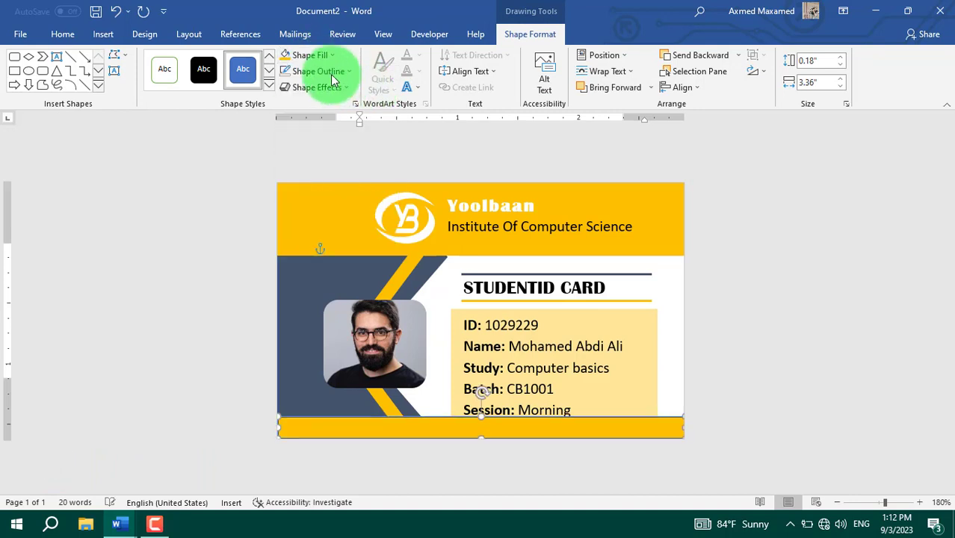
pyautogui.click(327, 71)
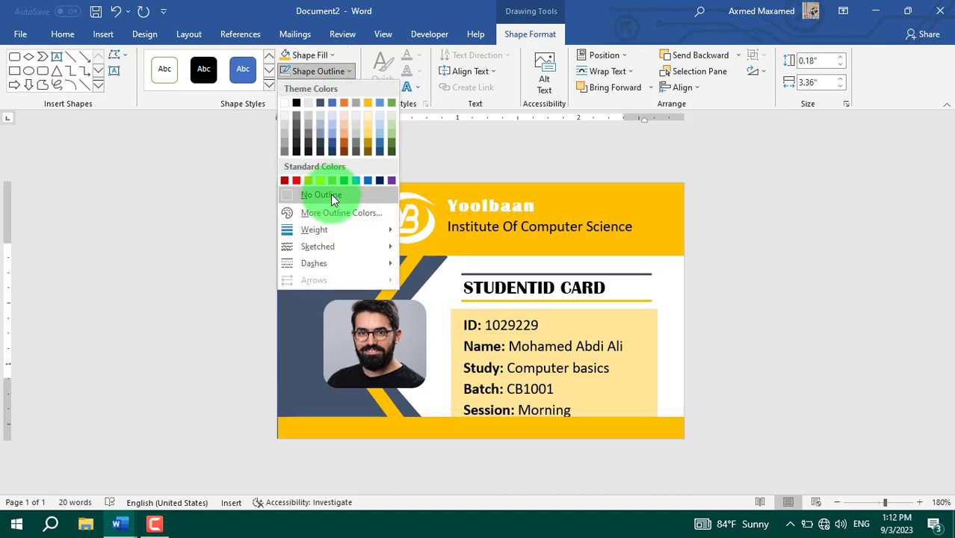
pyautogui.click(322, 190)
# Step: Remove the outline from the dark shape on the left
pyautogui.click(306, 326)
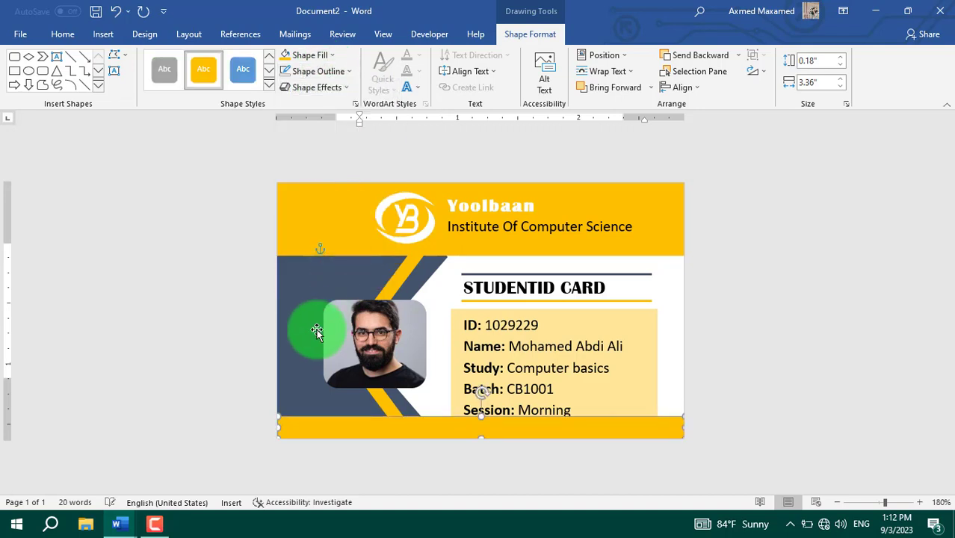
pyautogui.click(319, 71)
pyautogui.click(320, 194)
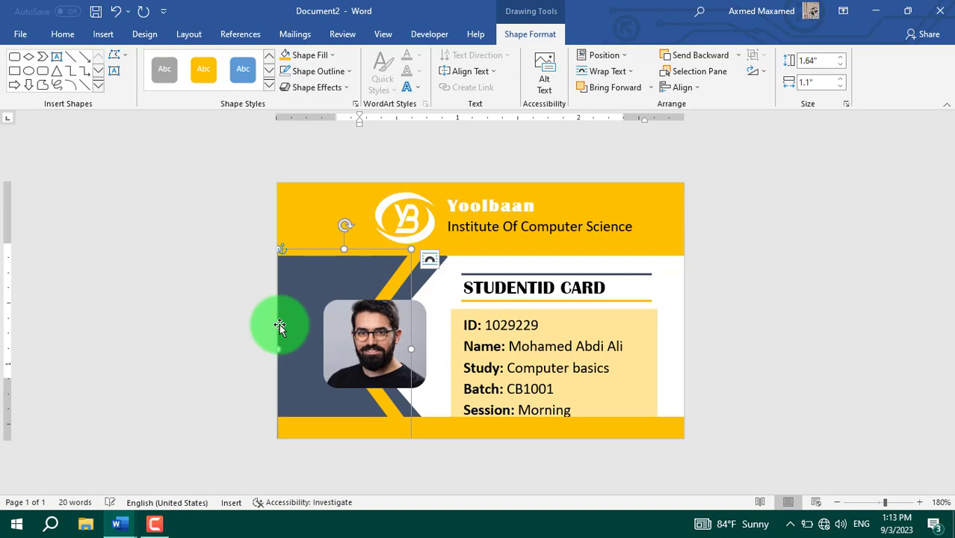
# Step: Nudge the STUDENTID CARD title and the details box slightly upward
pyautogui.click(506, 389)
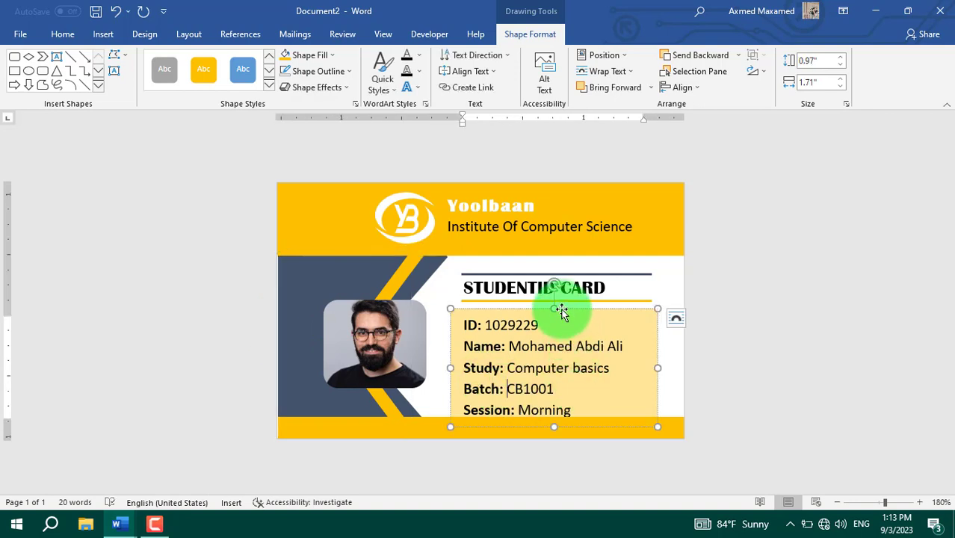
pyautogui.click(528, 283)
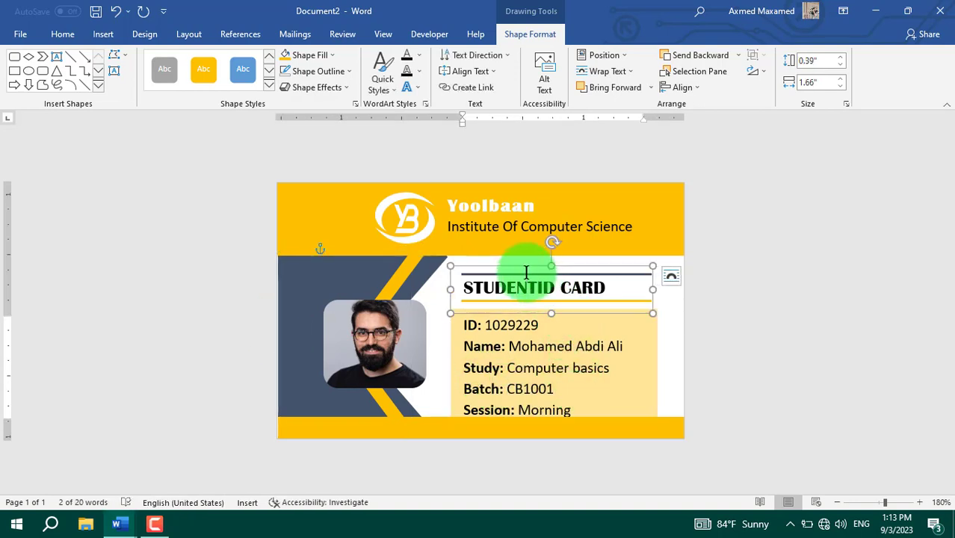
pyautogui.moveTo(526, 271); pyautogui.dragTo(526, 266)
pyautogui.click(540, 319)
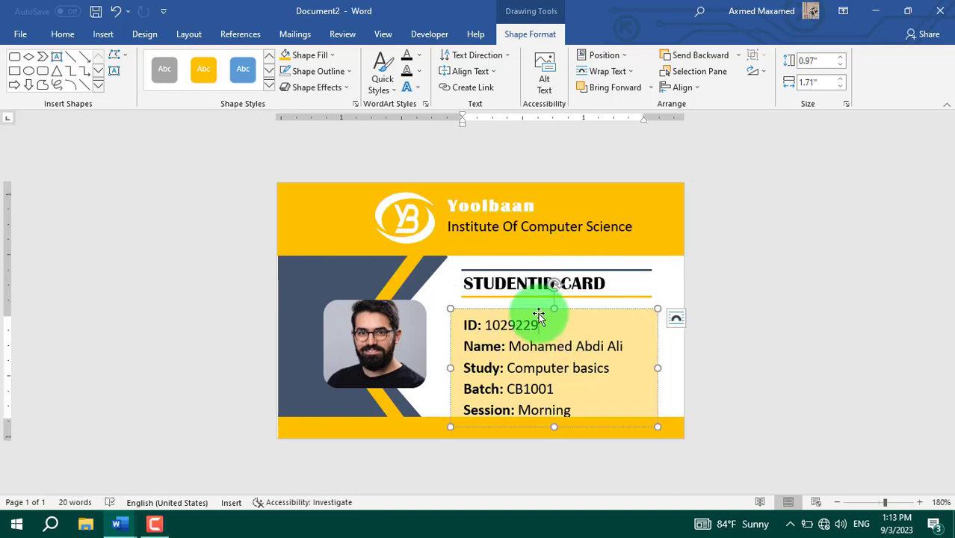
pyautogui.moveTo(537, 311); pyautogui.dragTo(535, 303)
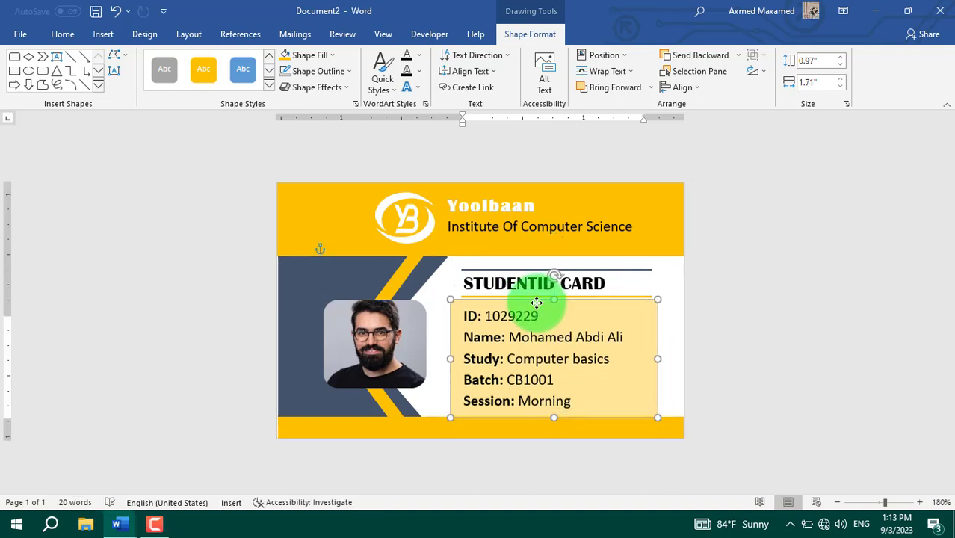
pyautogui.click(532, 434)
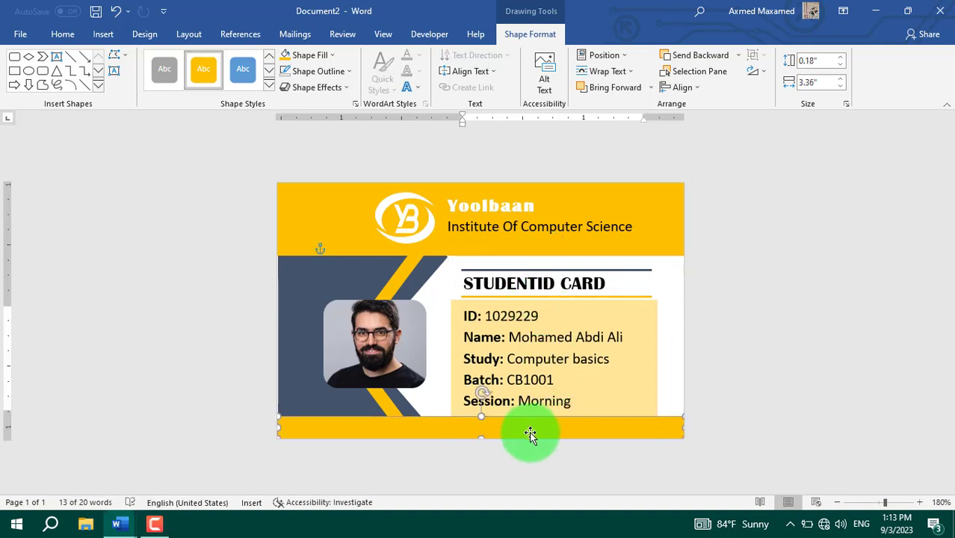
pyautogui.click(668, 381)
# Step: Give the photo a white 1 pt outline
pyautogui.click(358, 339)
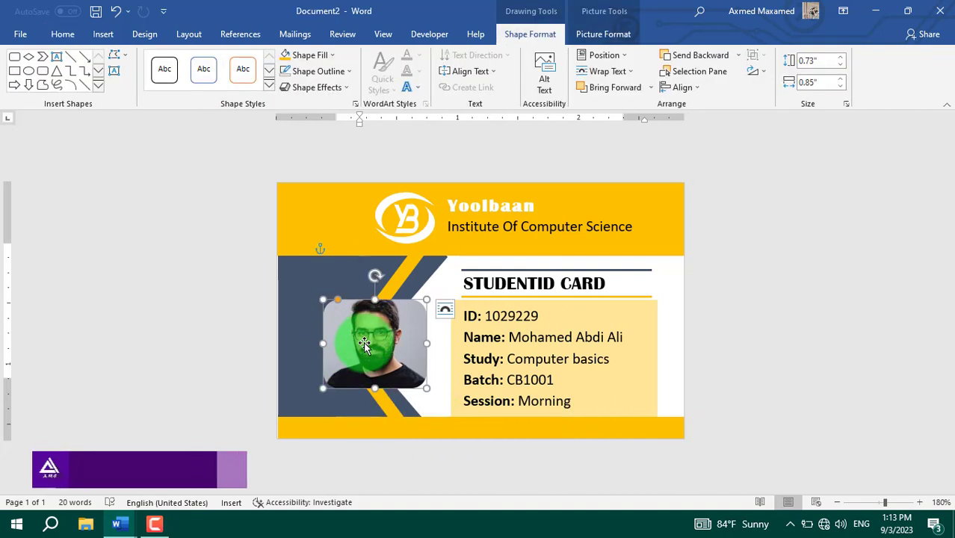
pyautogui.click(343, 78)
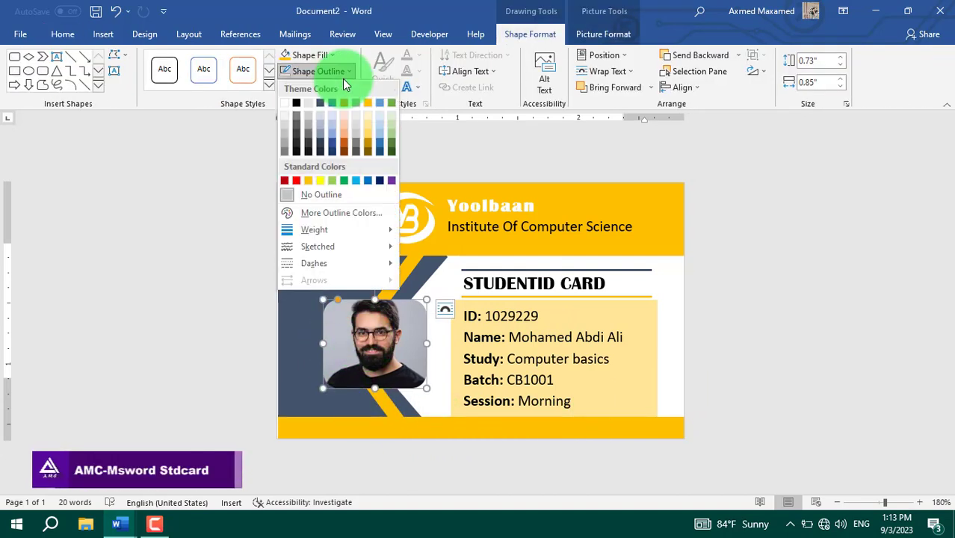
pyautogui.click(283, 102)
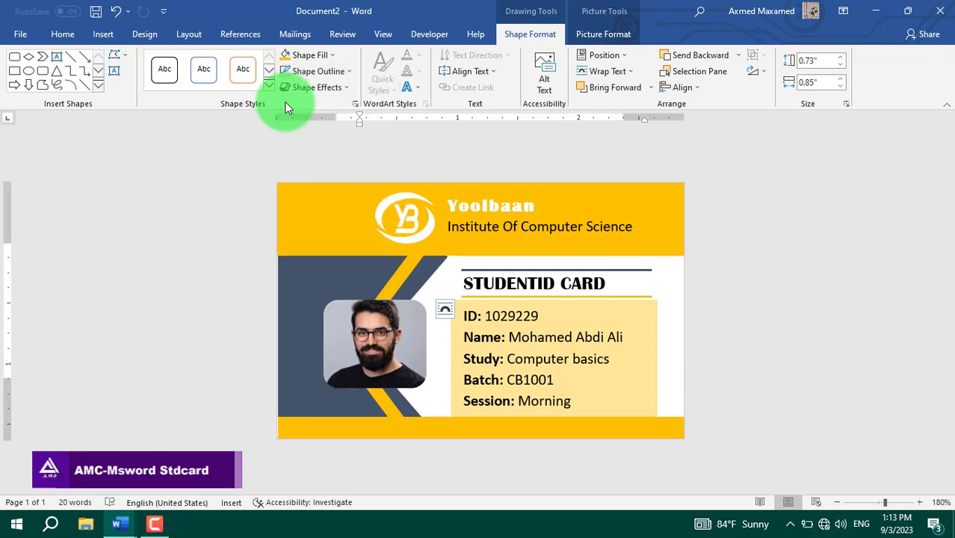
pyautogui.click(338, 72)
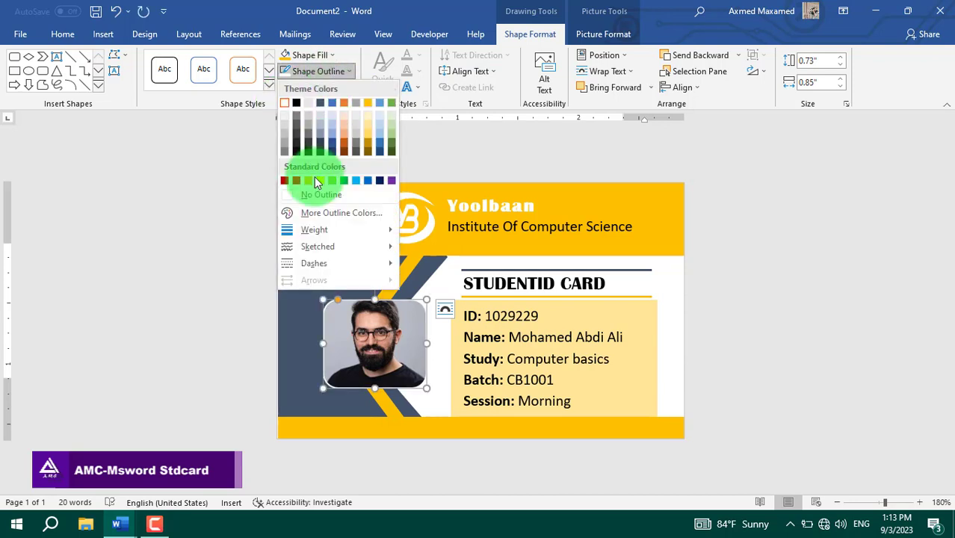
pyautogui.moveTo(343, 233)
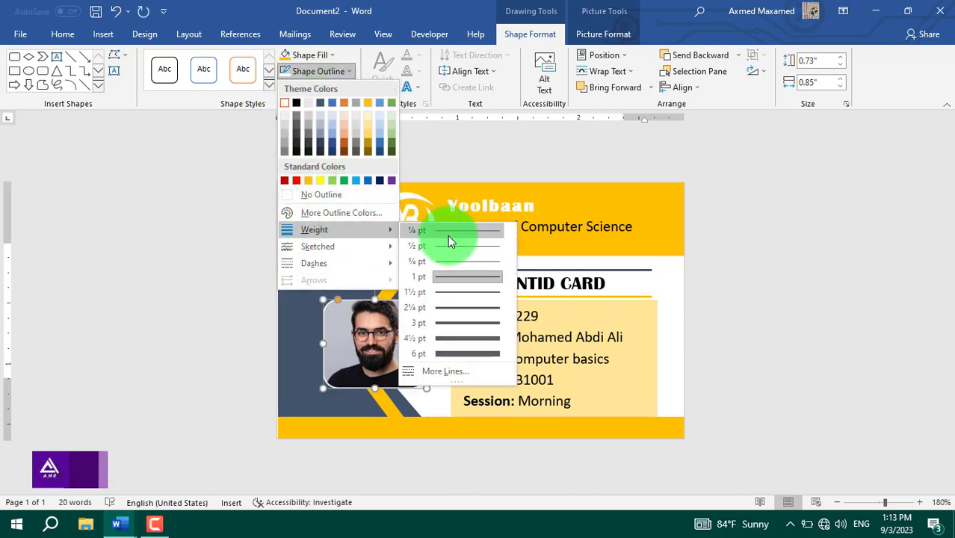
pyautogui.click(465, 286)
# Step: Move the STUDENTID CARD title box slightly higher
pyautogui.click(512, 381)
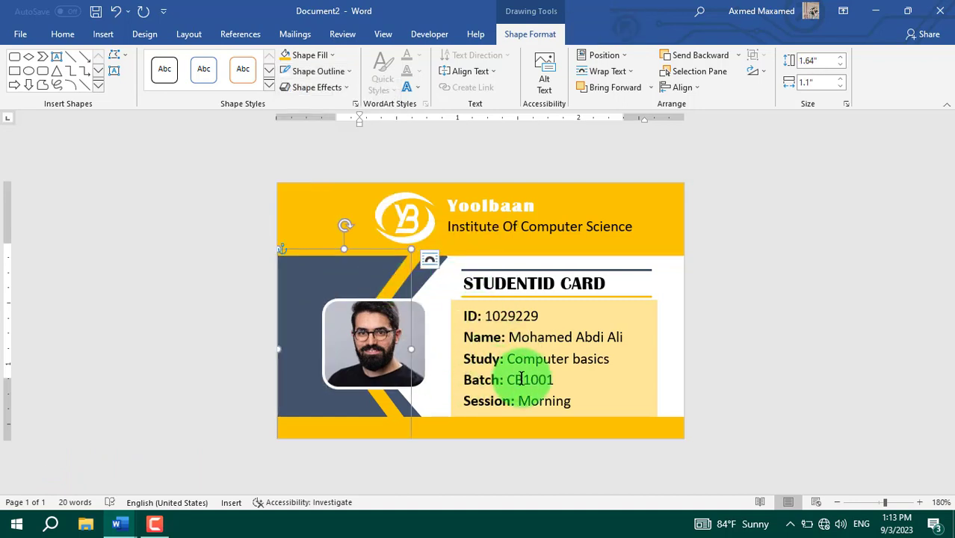
pyautogui.click(571, 297)
pyautogui.click(564, 270)
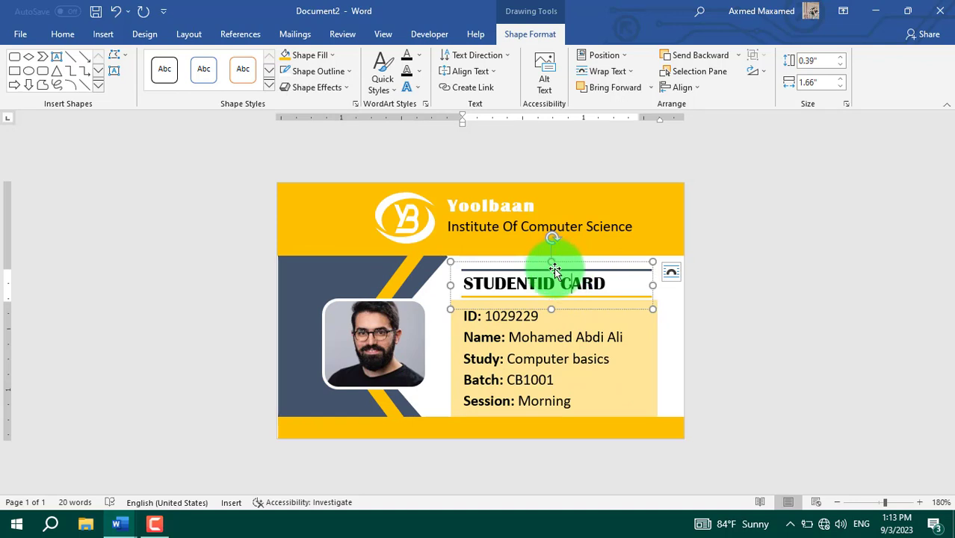
pyautogui.moveTo(554, 267); pyautogui.dragTo(549, 262)
pyautogui.click(399, 233)
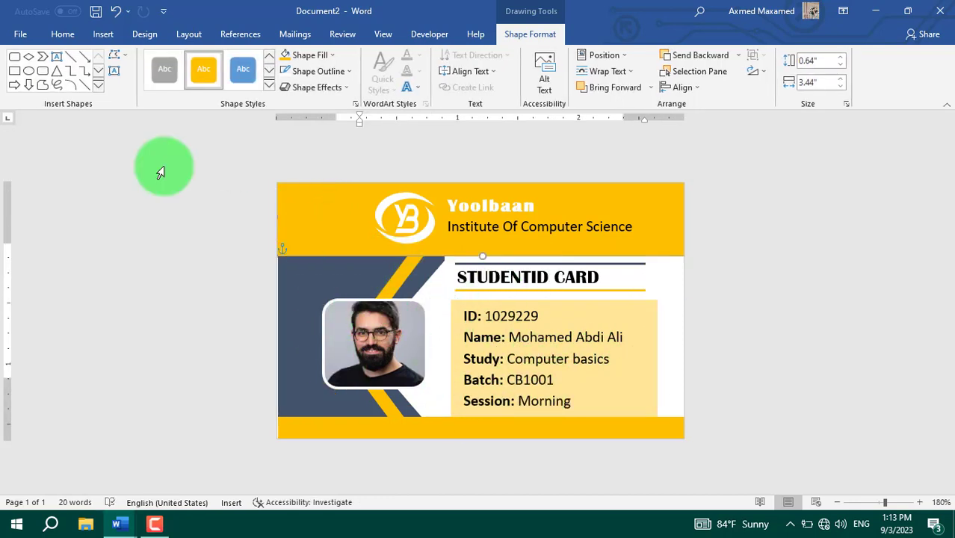
pyautogui.click(103, 34)
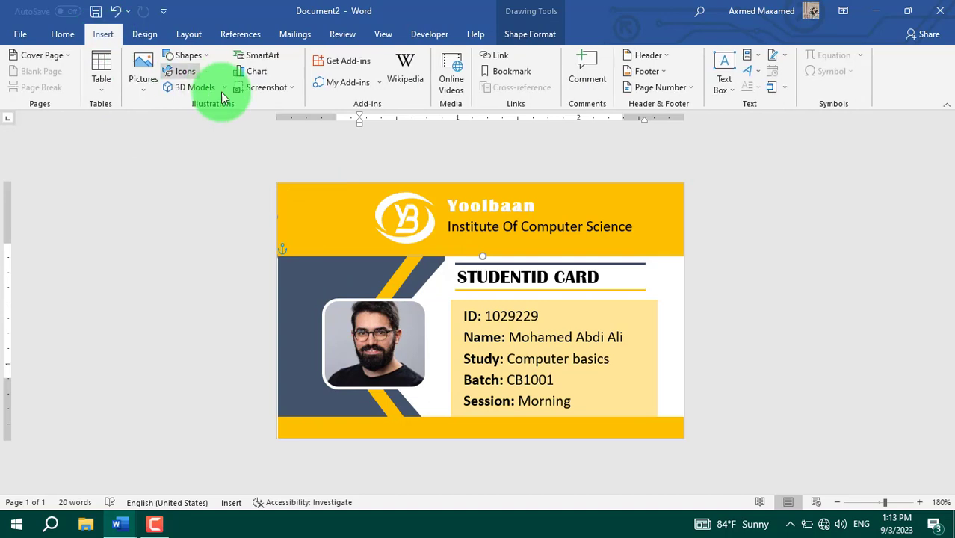
# Step: Draw a white chevron with no outline at the left of the yellow header
pyautogui.click(193, 57)
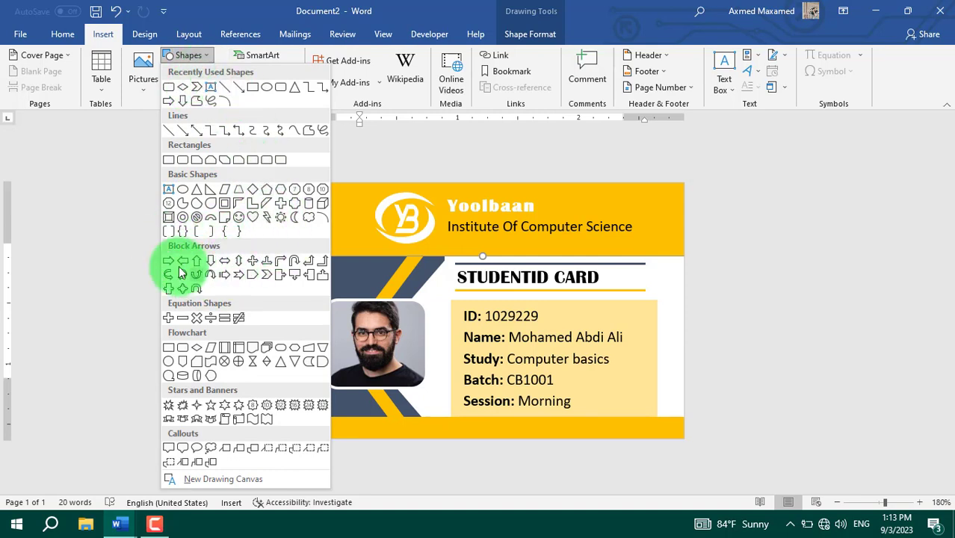
pyautogui.click(266, 278)
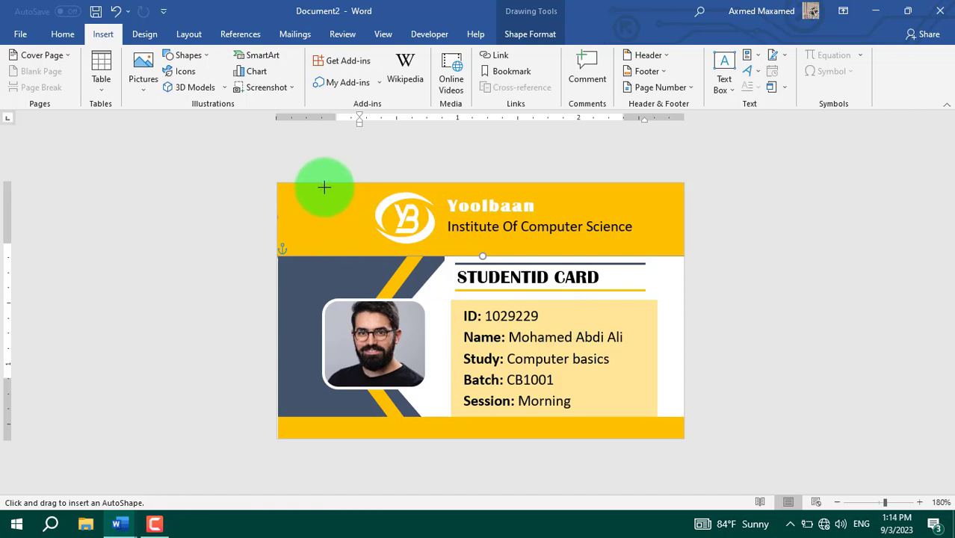
pyautogui.moveTo(323, 182); pyautogui.dragTo(353, 256)
pyautogui.click(310, 55)
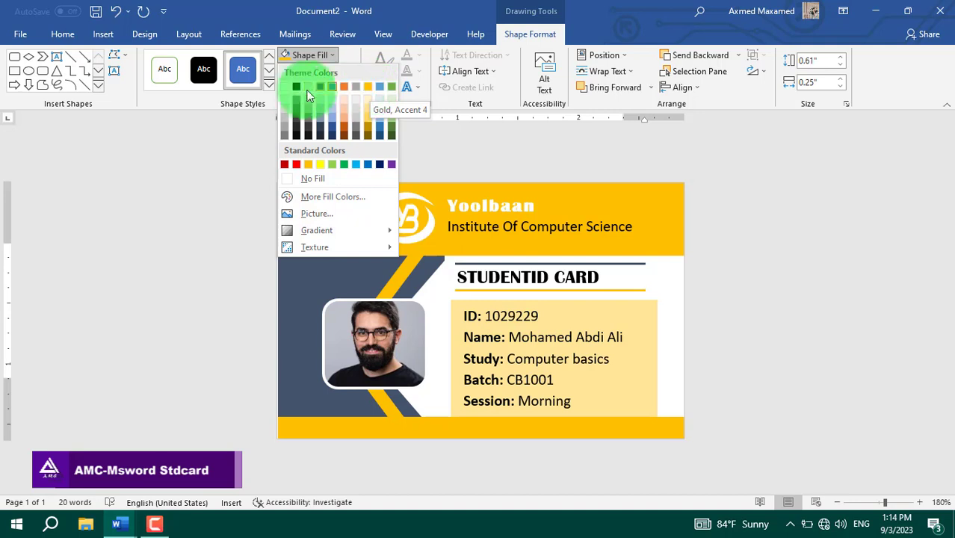
pyautogui.click(283, 87)
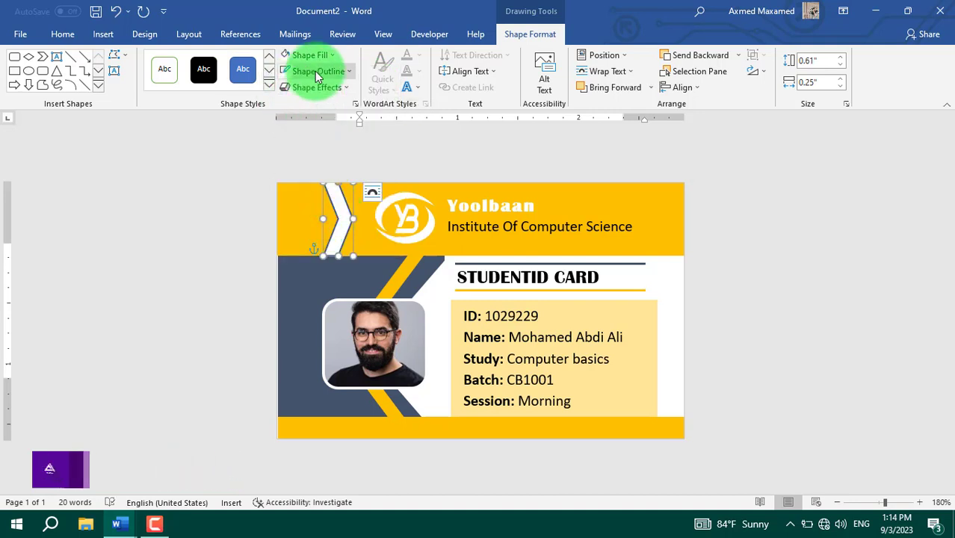
pyautogui.click(315, 71)
pyautogui.click(322, 194)
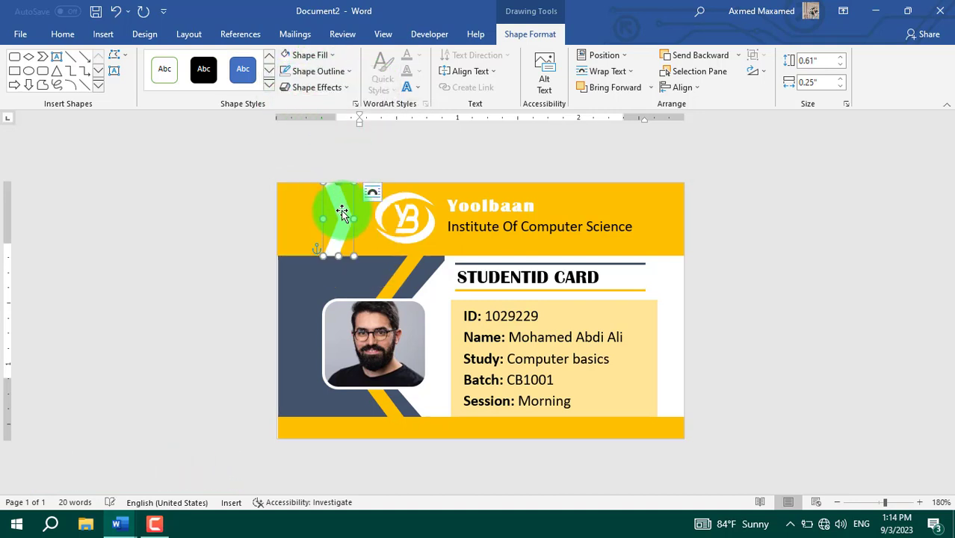
# Step: Place a second chevron just left of the first and fill it dark blue-grey
pyautogui.moveTo(335, 210); pyautogui.dragTo(326, 210)
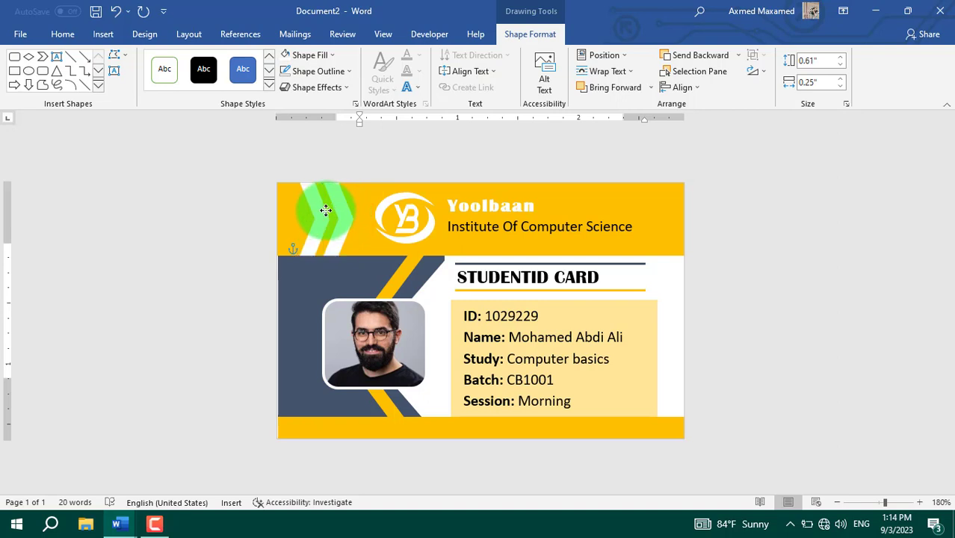
pyautogui.click(312, 55)
pyautogui.click(317, 86)
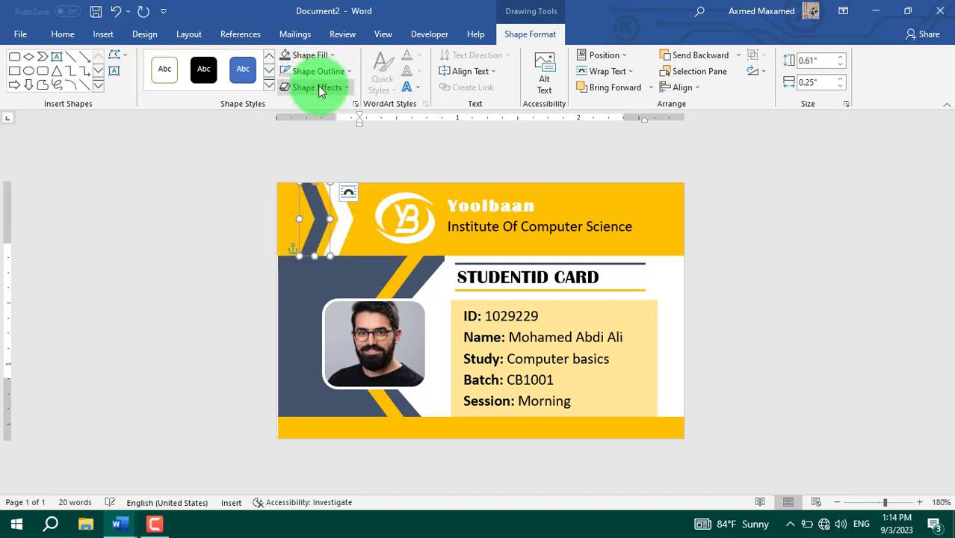
pyautogui.click(374, 236)
pyautogui.click(632, 429)
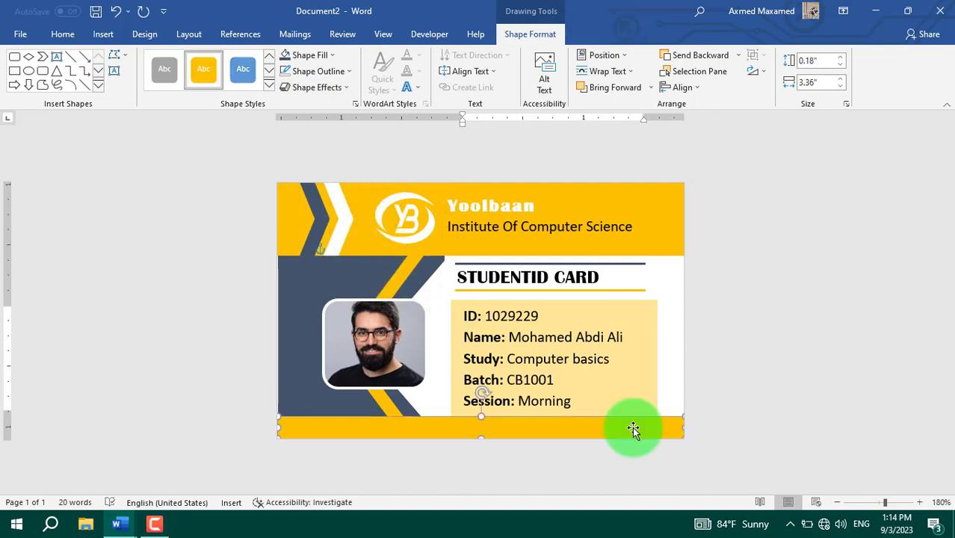